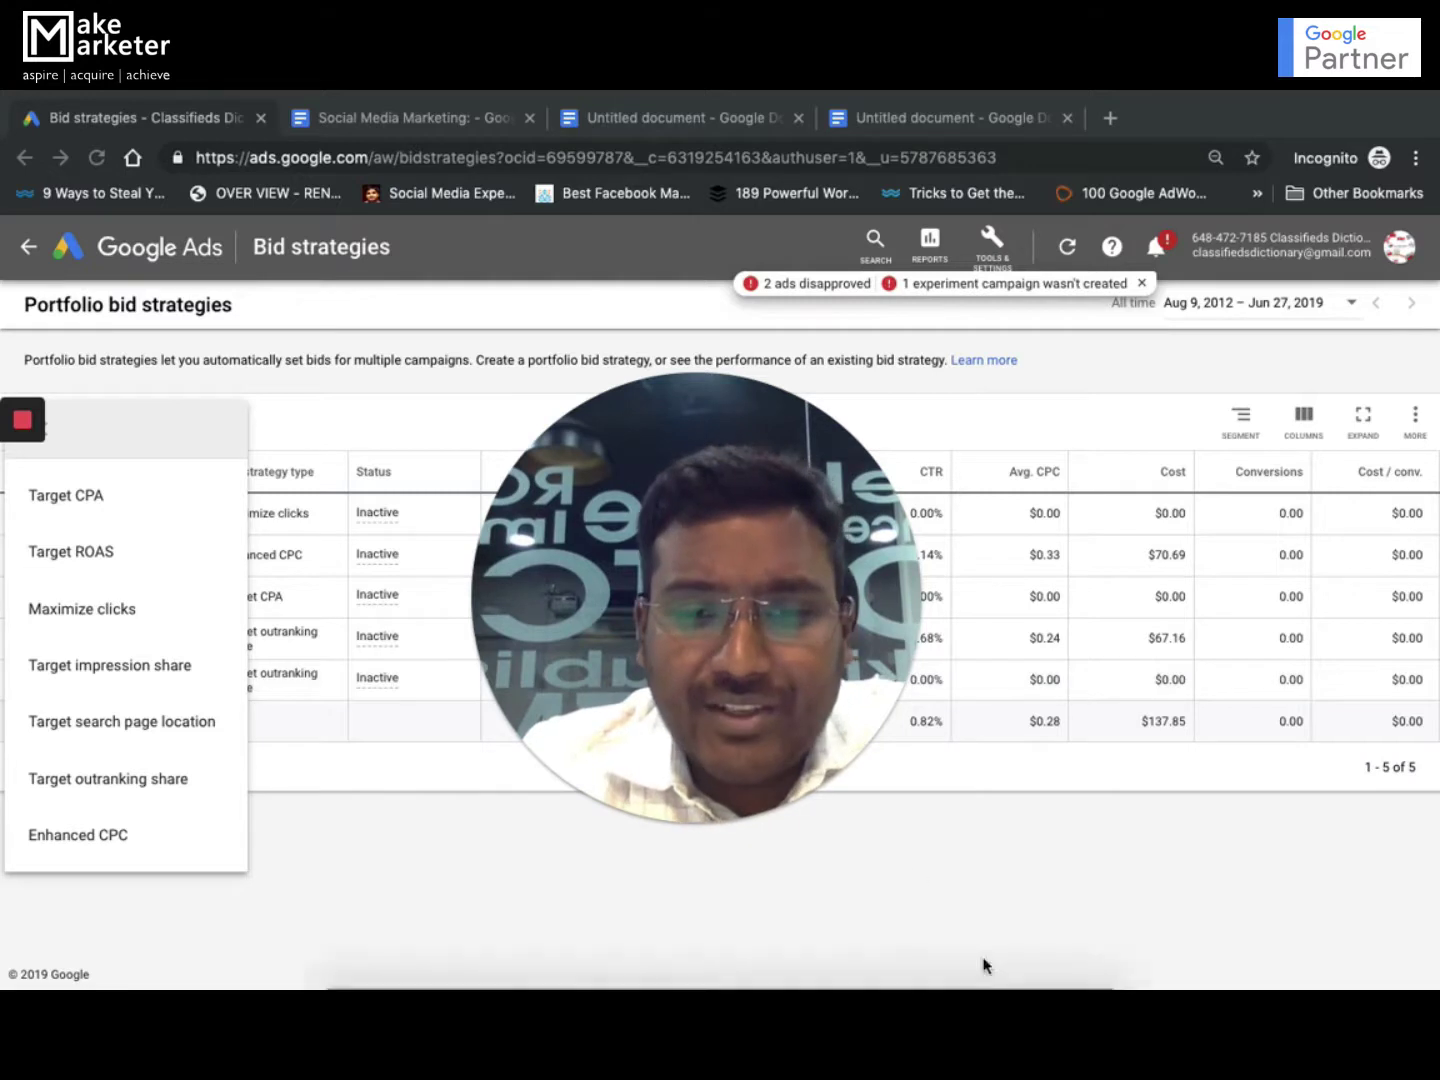
click(682, 792)
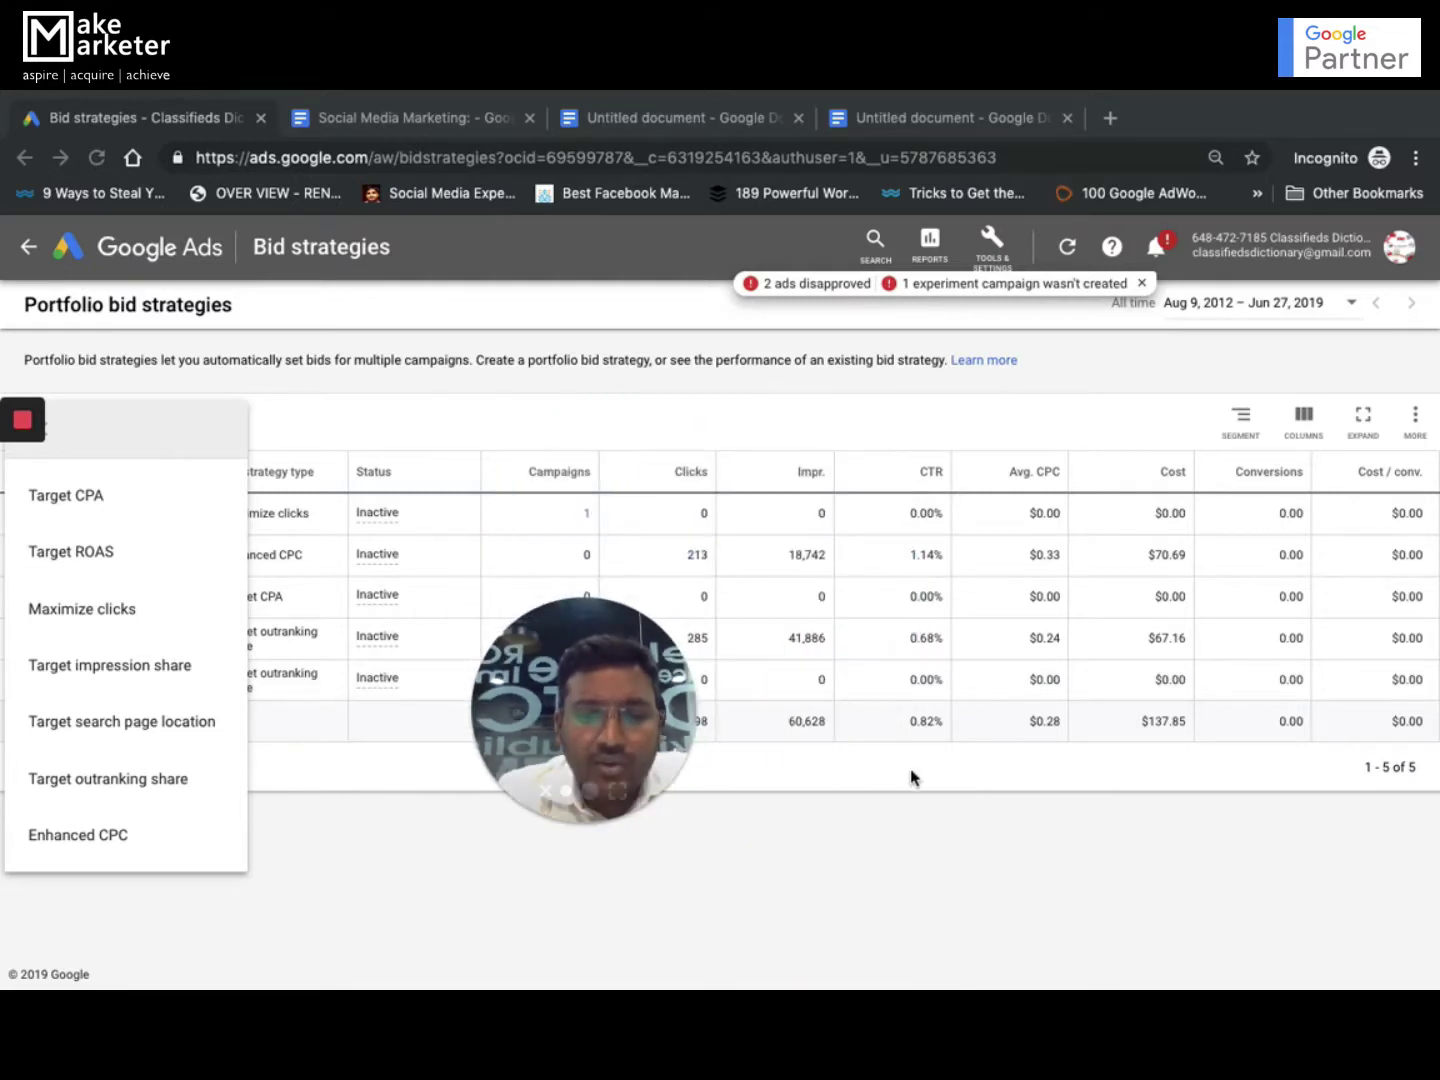
drag(714, 754, 1404, 867)
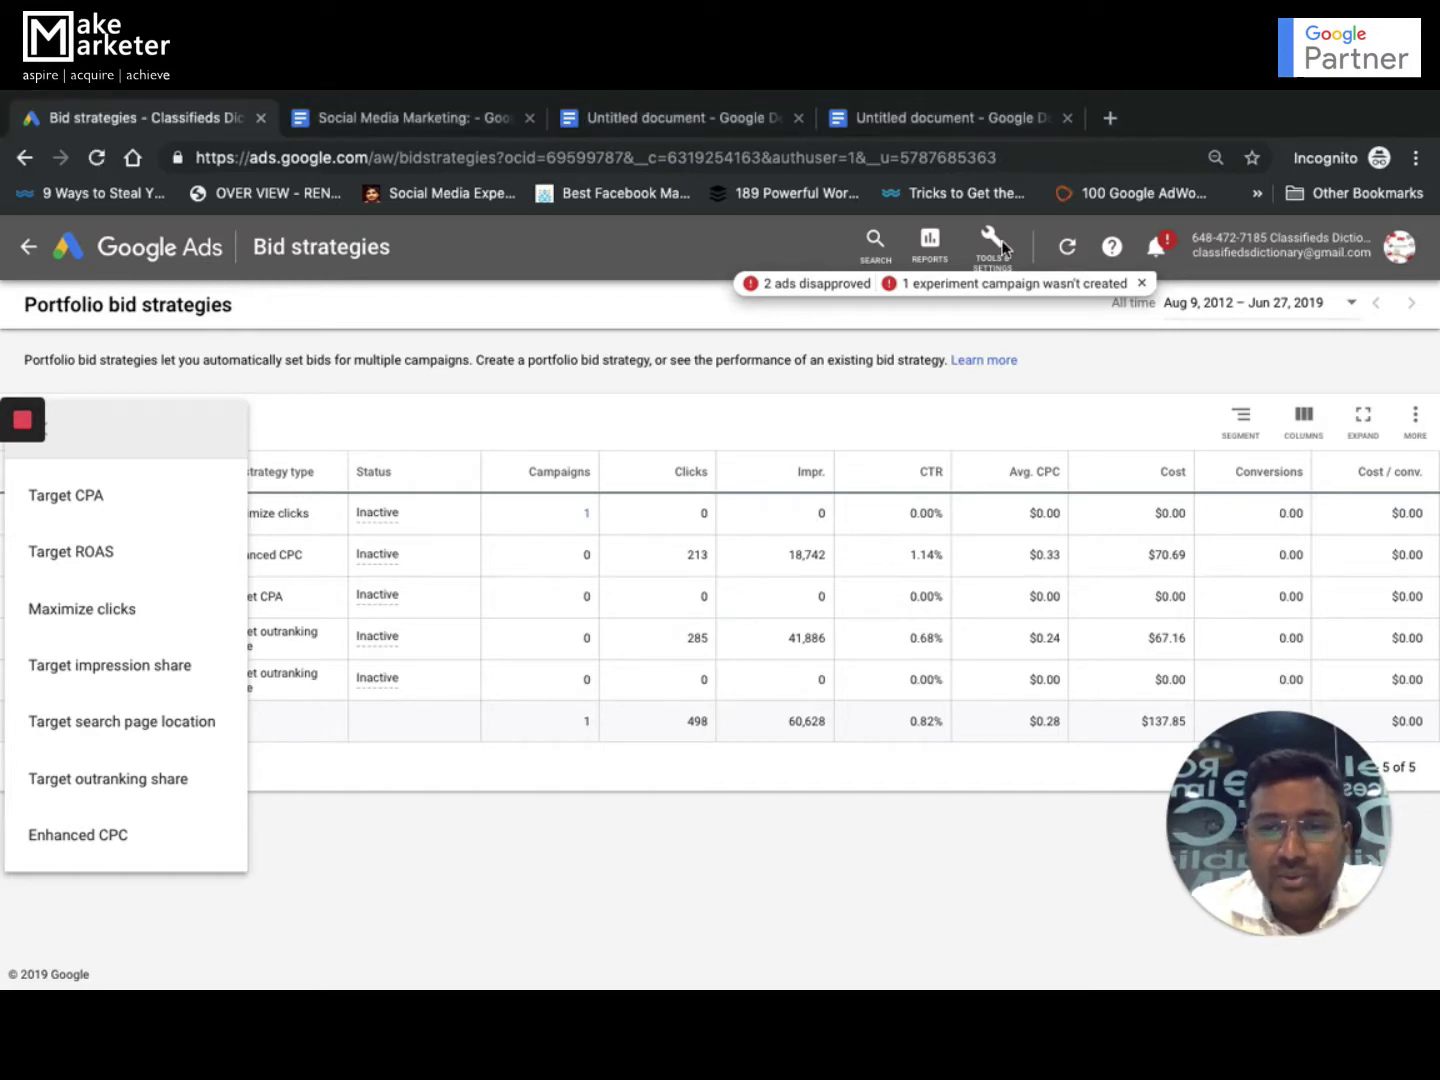
click(1001, 247)
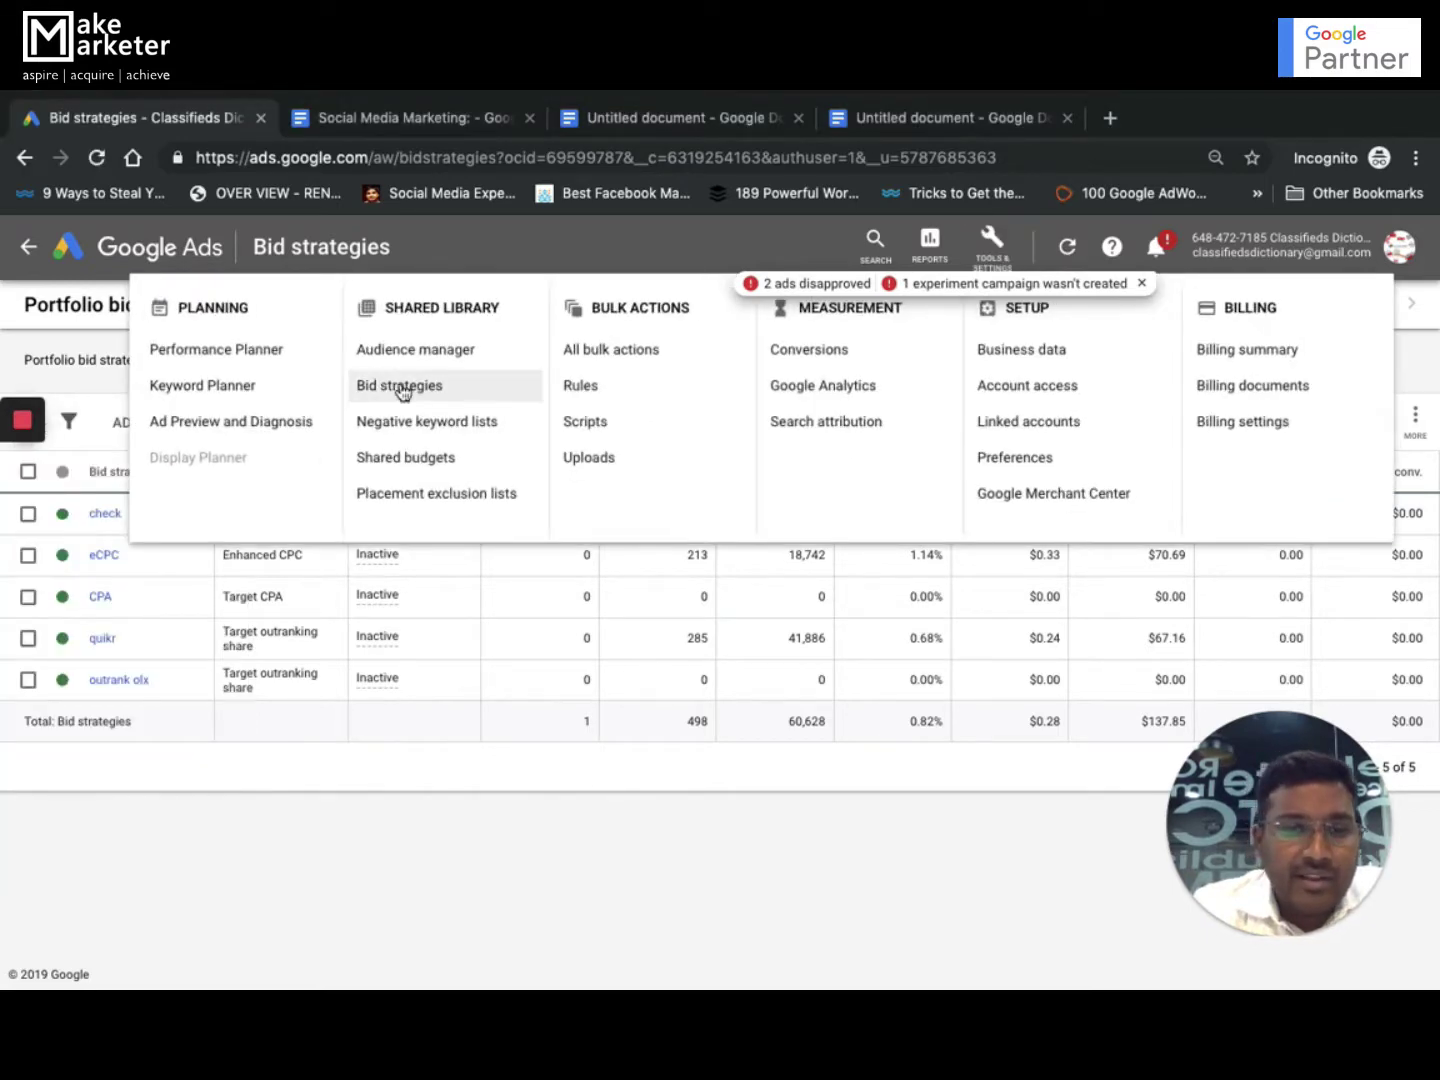
click(505, 868)
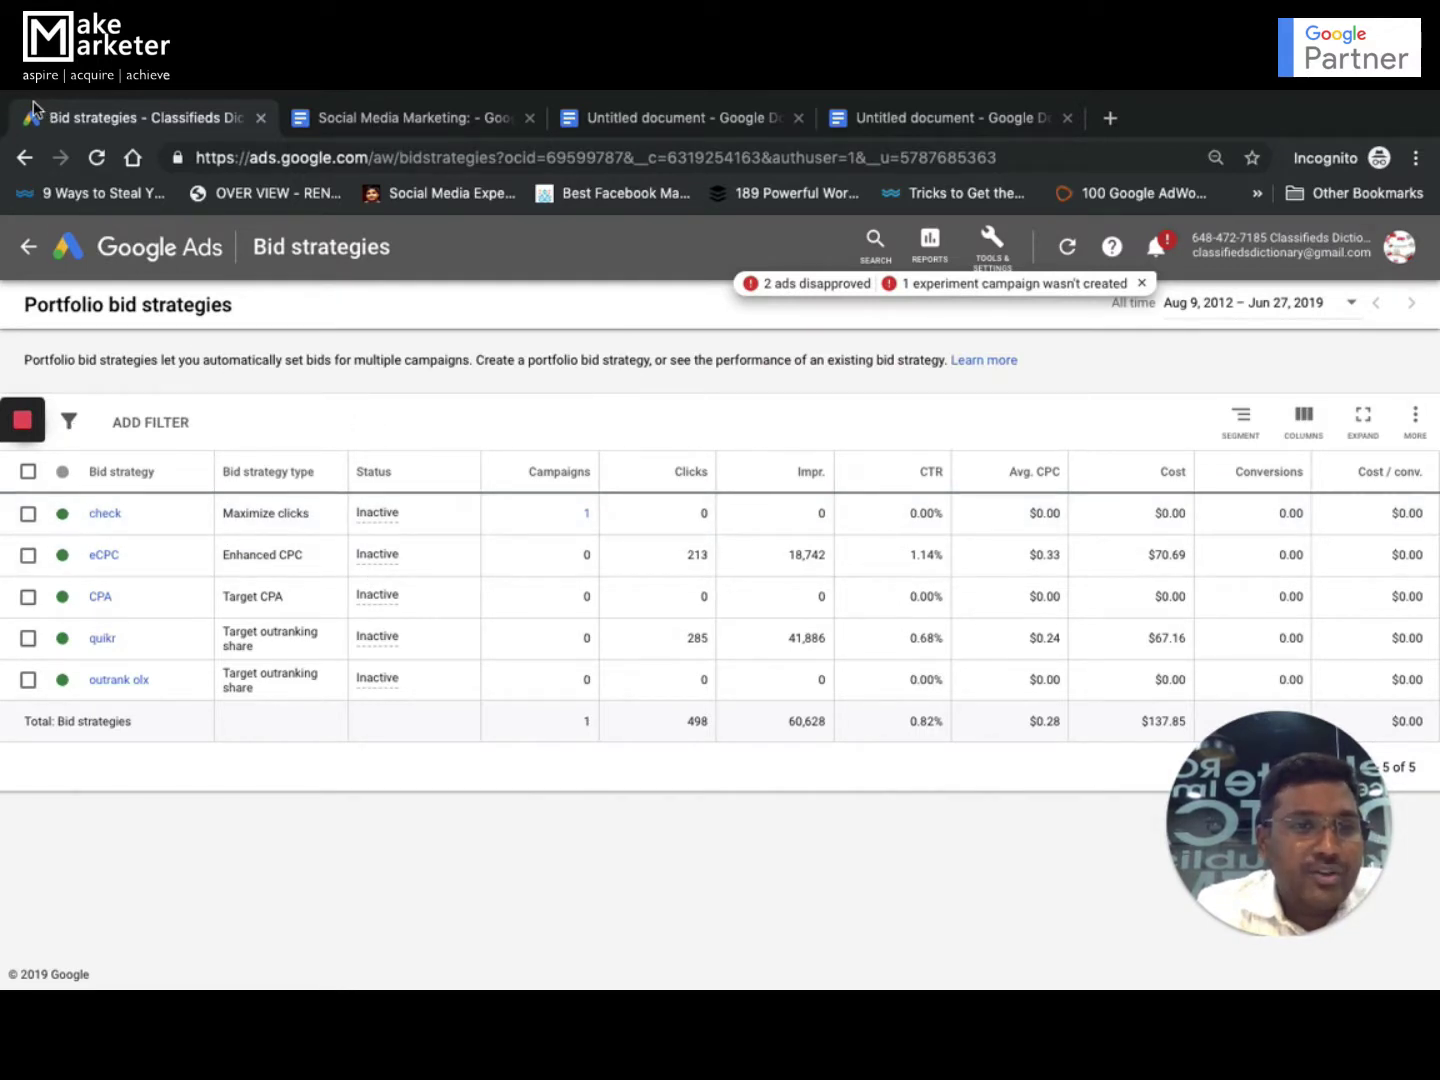
Take the browser window out of full screen and narrow it slightly
mouse_move(35, 92)
click(66, 128)
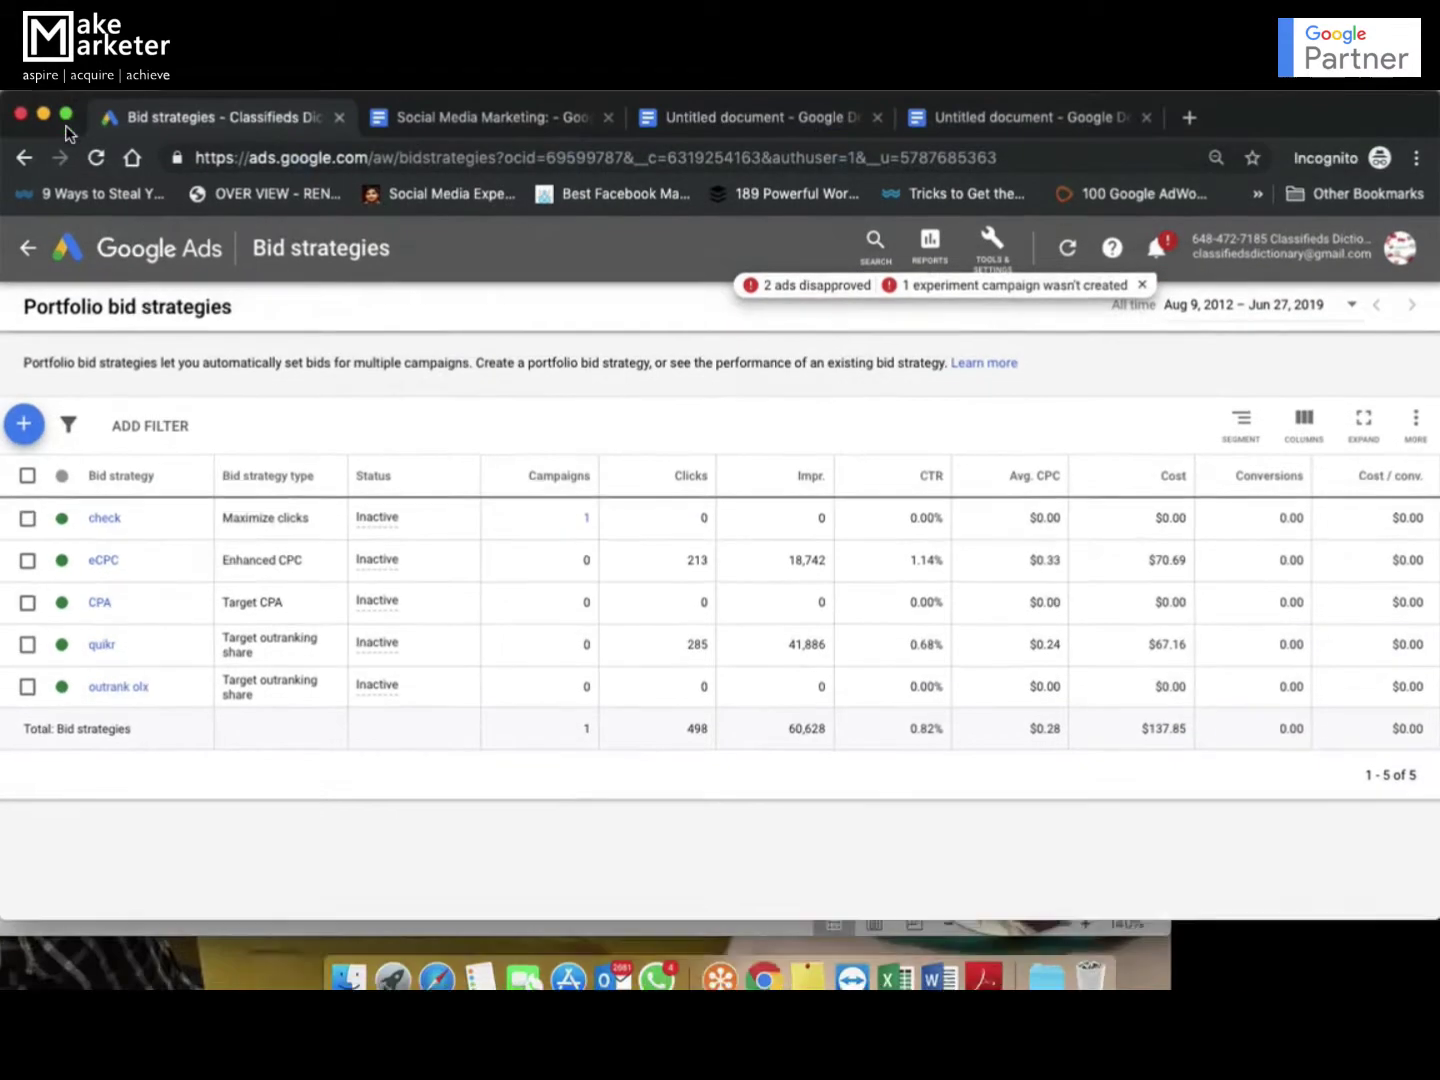
drag(5, 237, 79, 240)
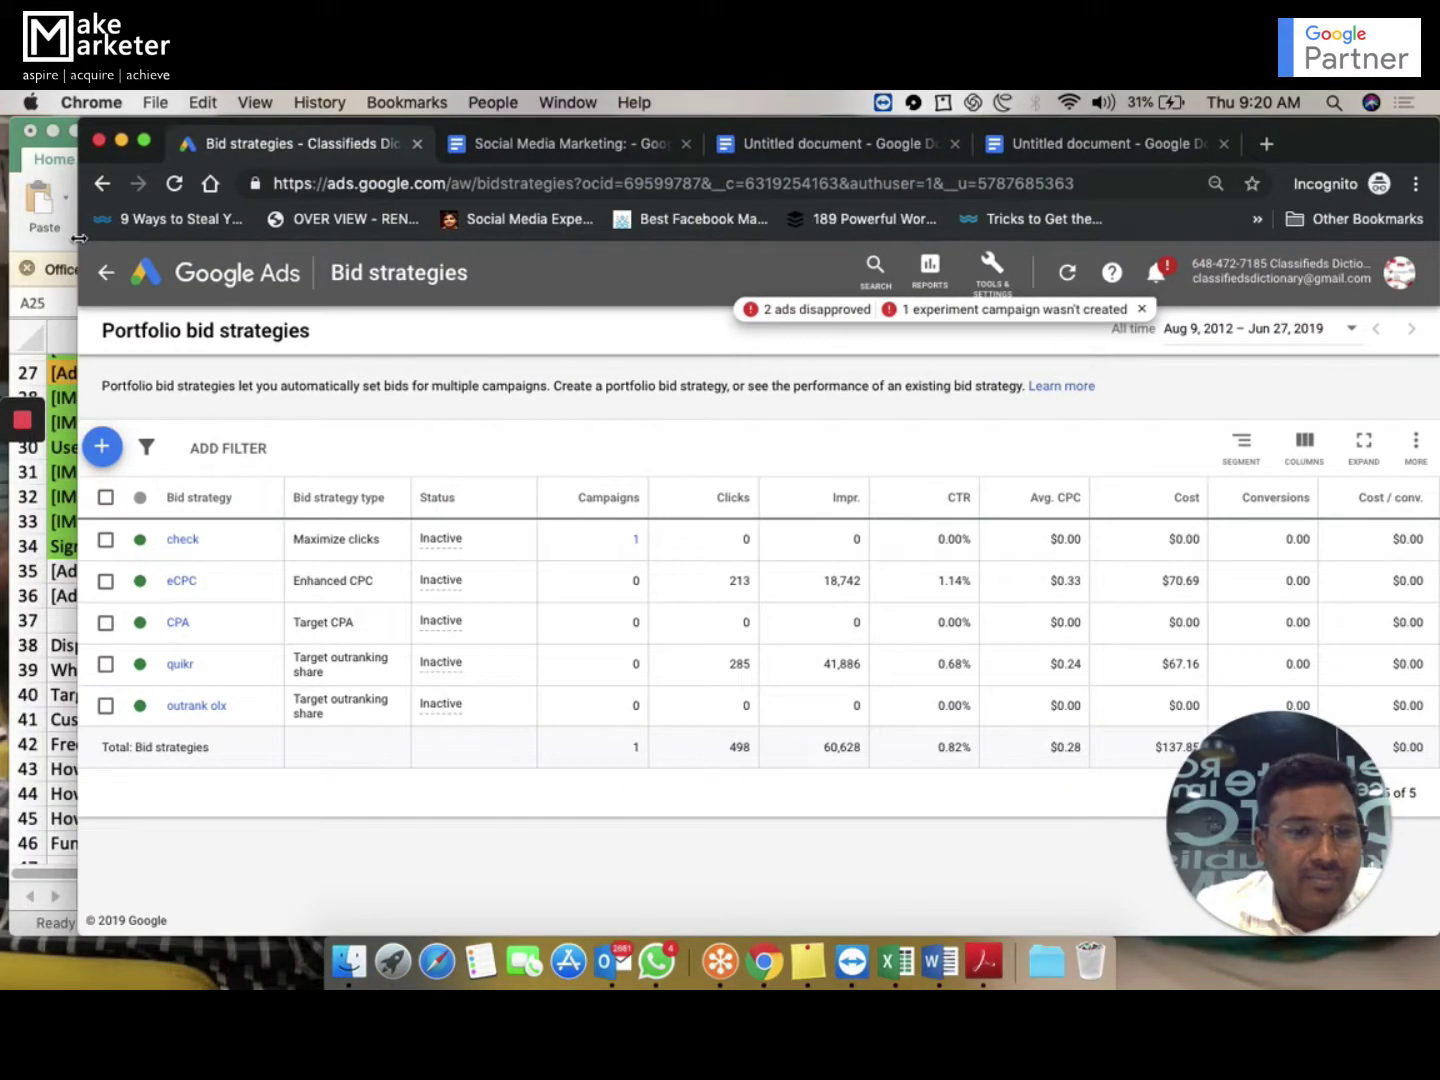
View the strategy types available for a new portfolio bid strategy, from Target CPA to Enhanced CPC
click(108, 449)
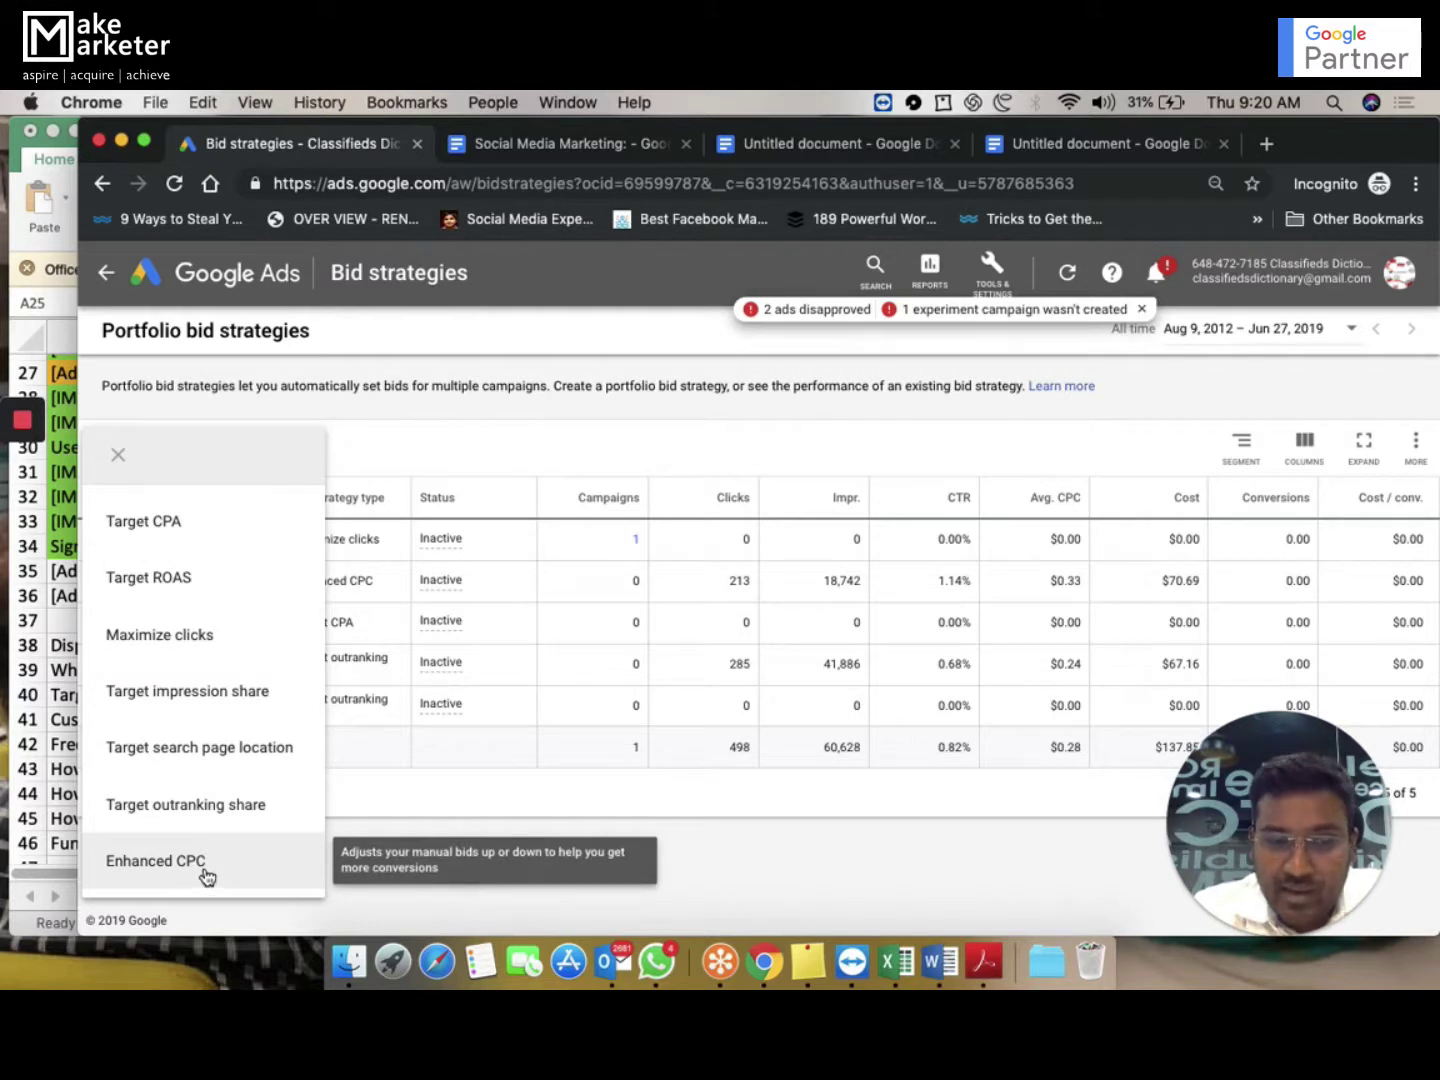
click(118, 458)
Return to the All campaigns page and start creating a new campaign
click(108, 273)
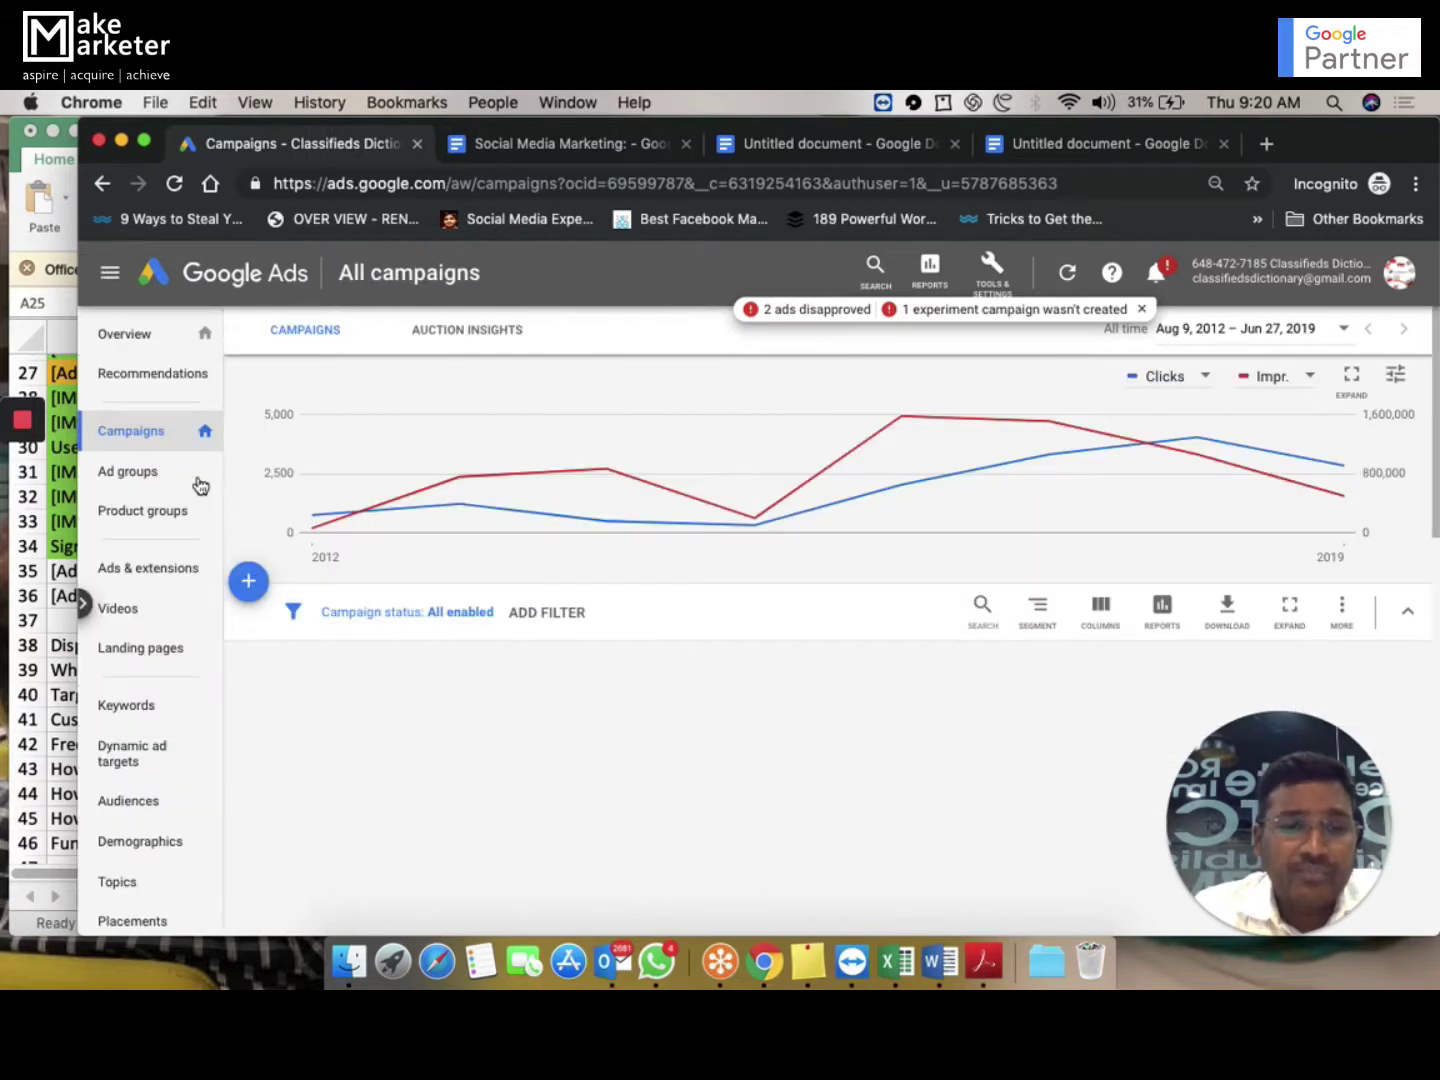
click(248, 596)
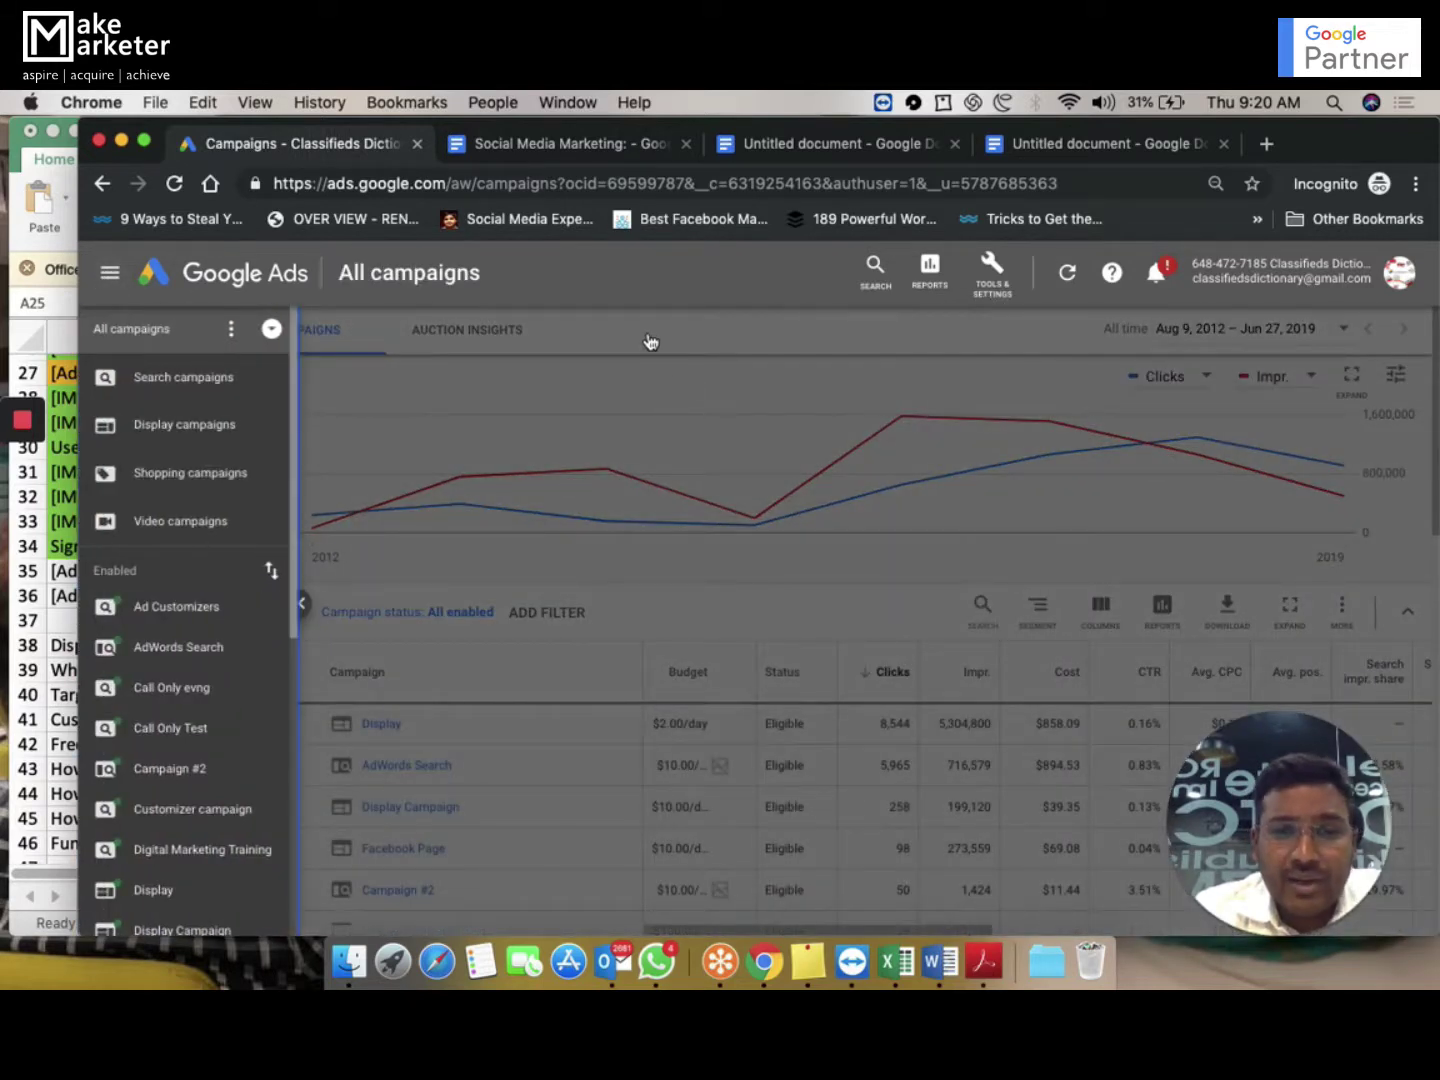
click(301, 602)
click(250, 590)
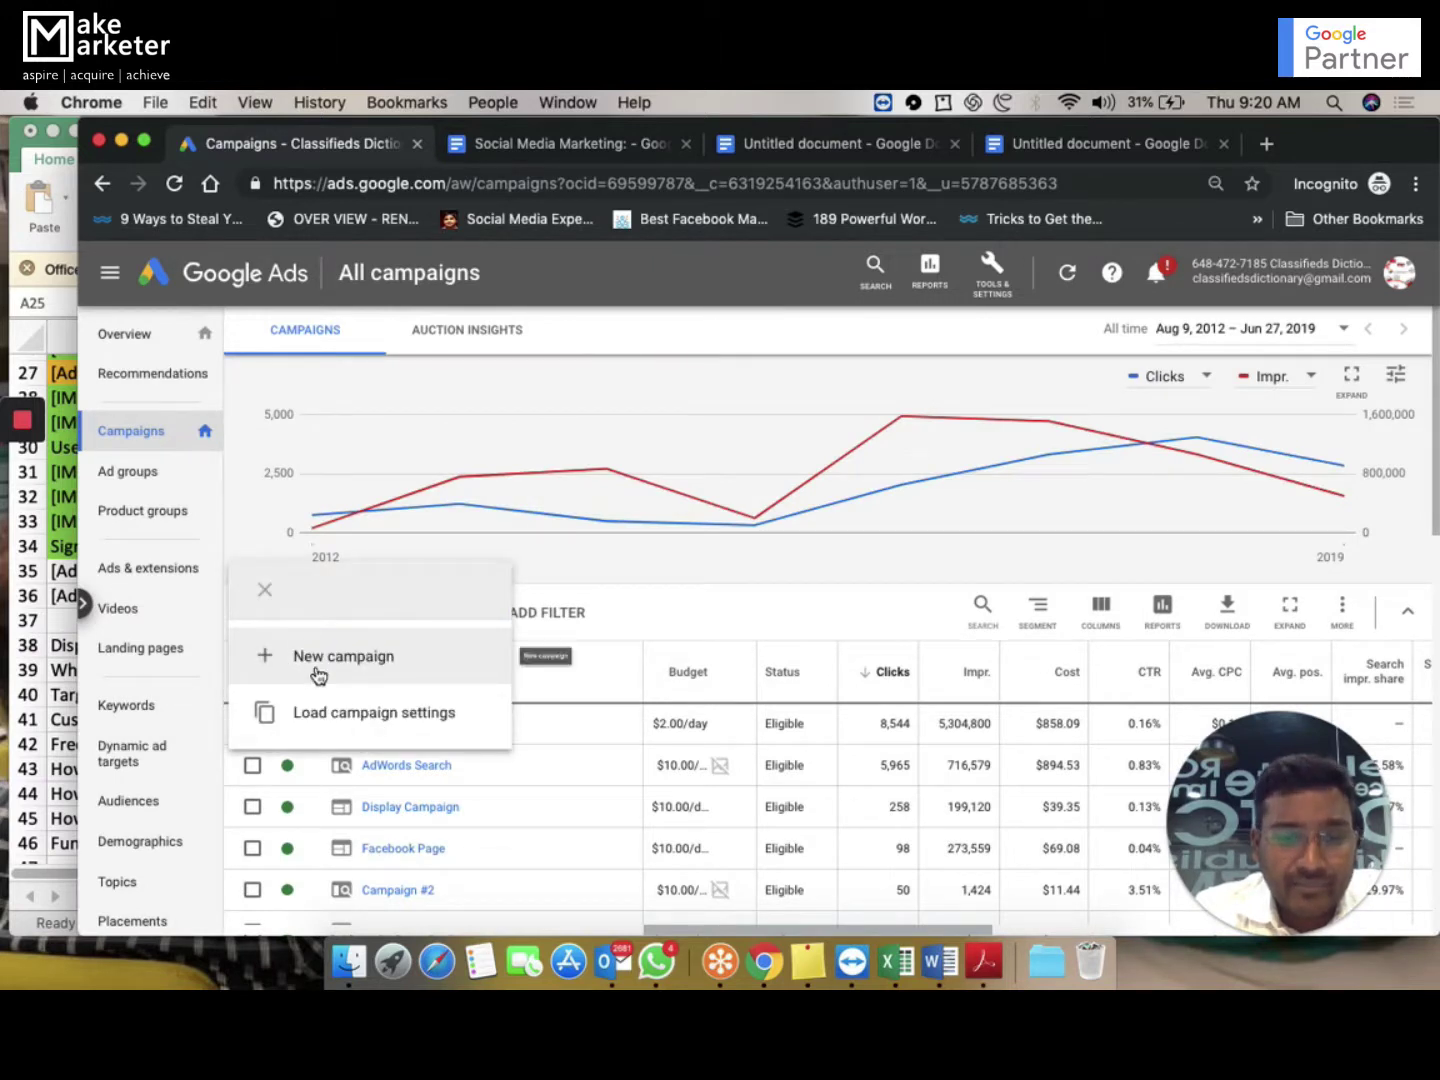
click(318, 674)
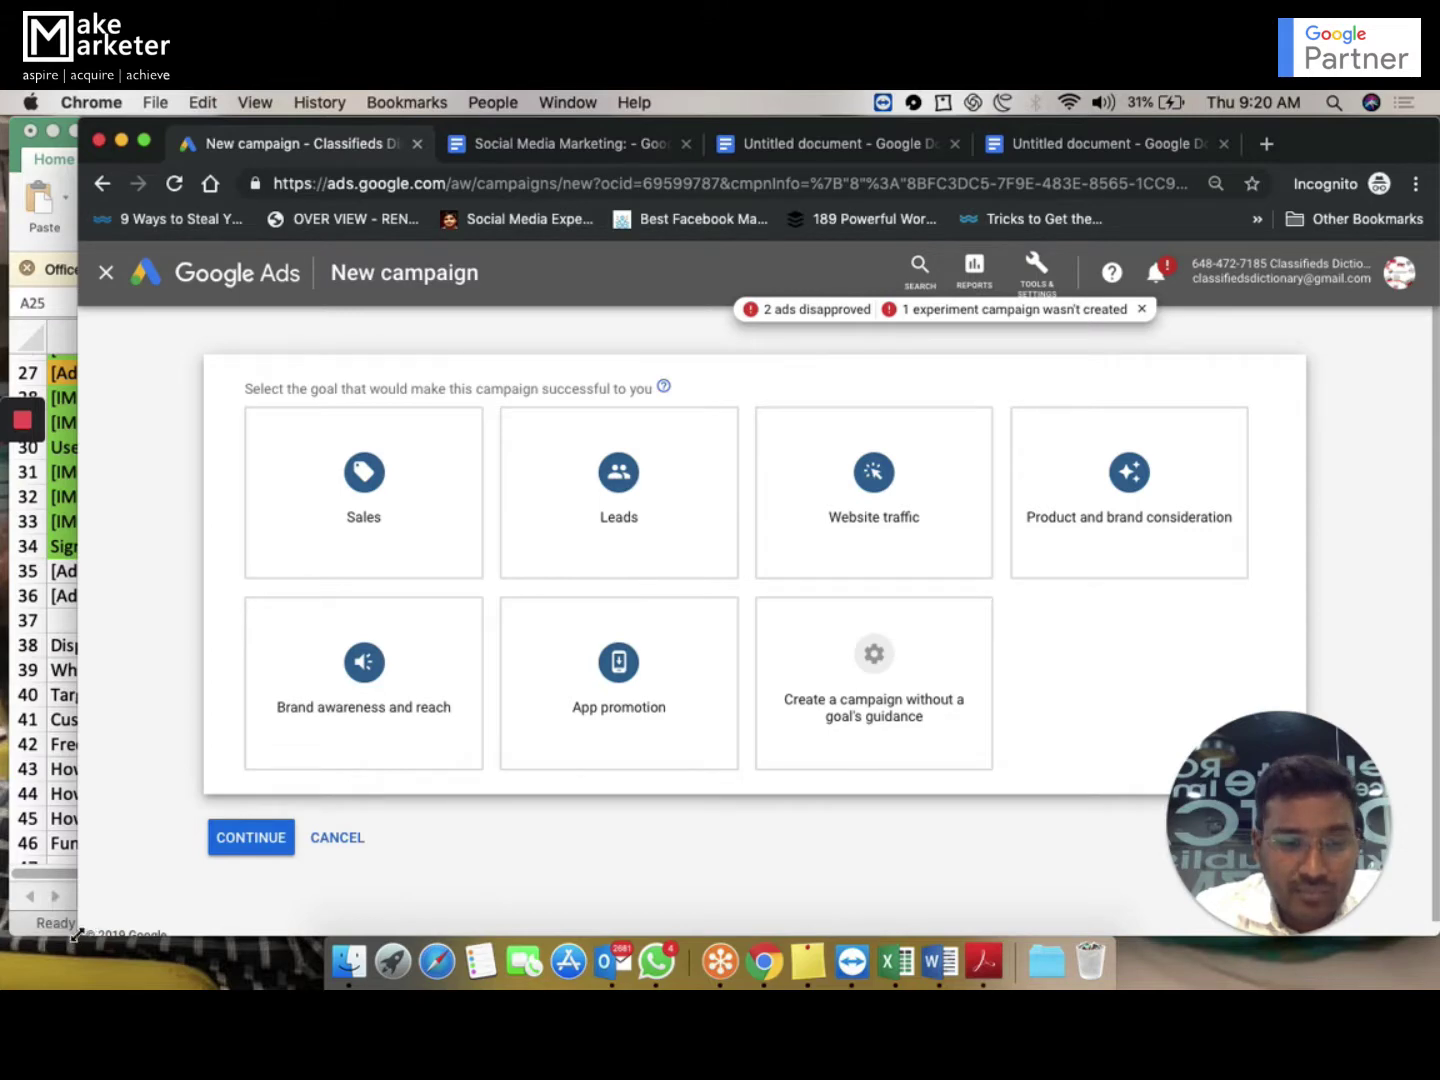
Set the new campaign up without a goal's guidance as a Search campaign and continue to its settings
drag(75, 935, 31, 935)
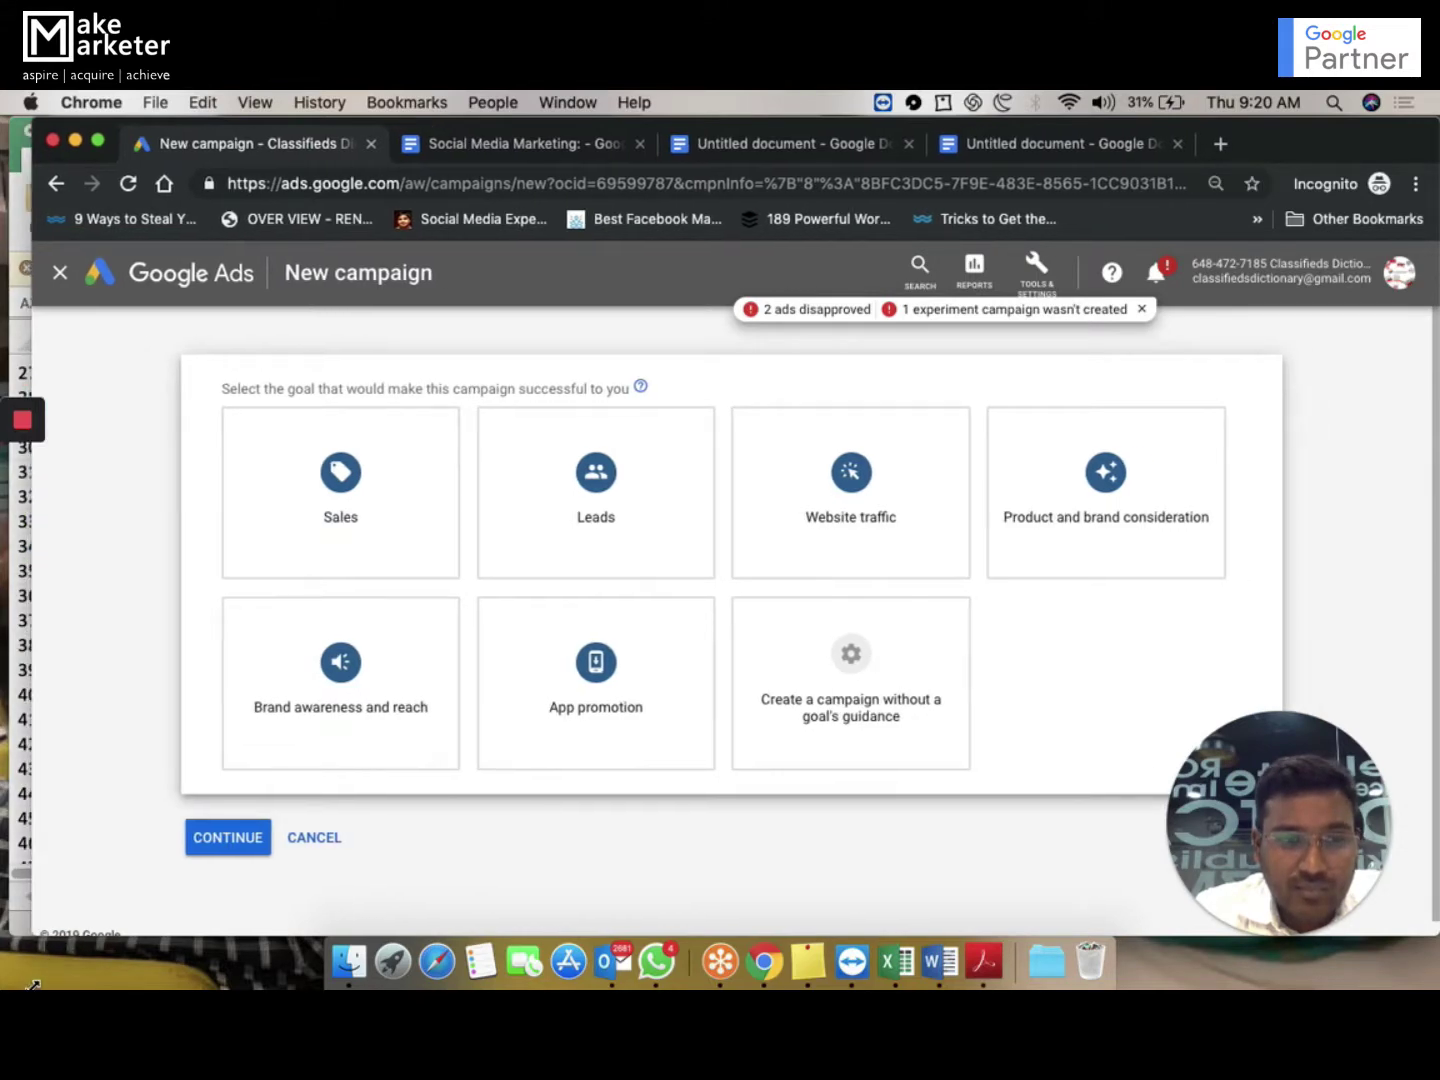
click(829, 643)
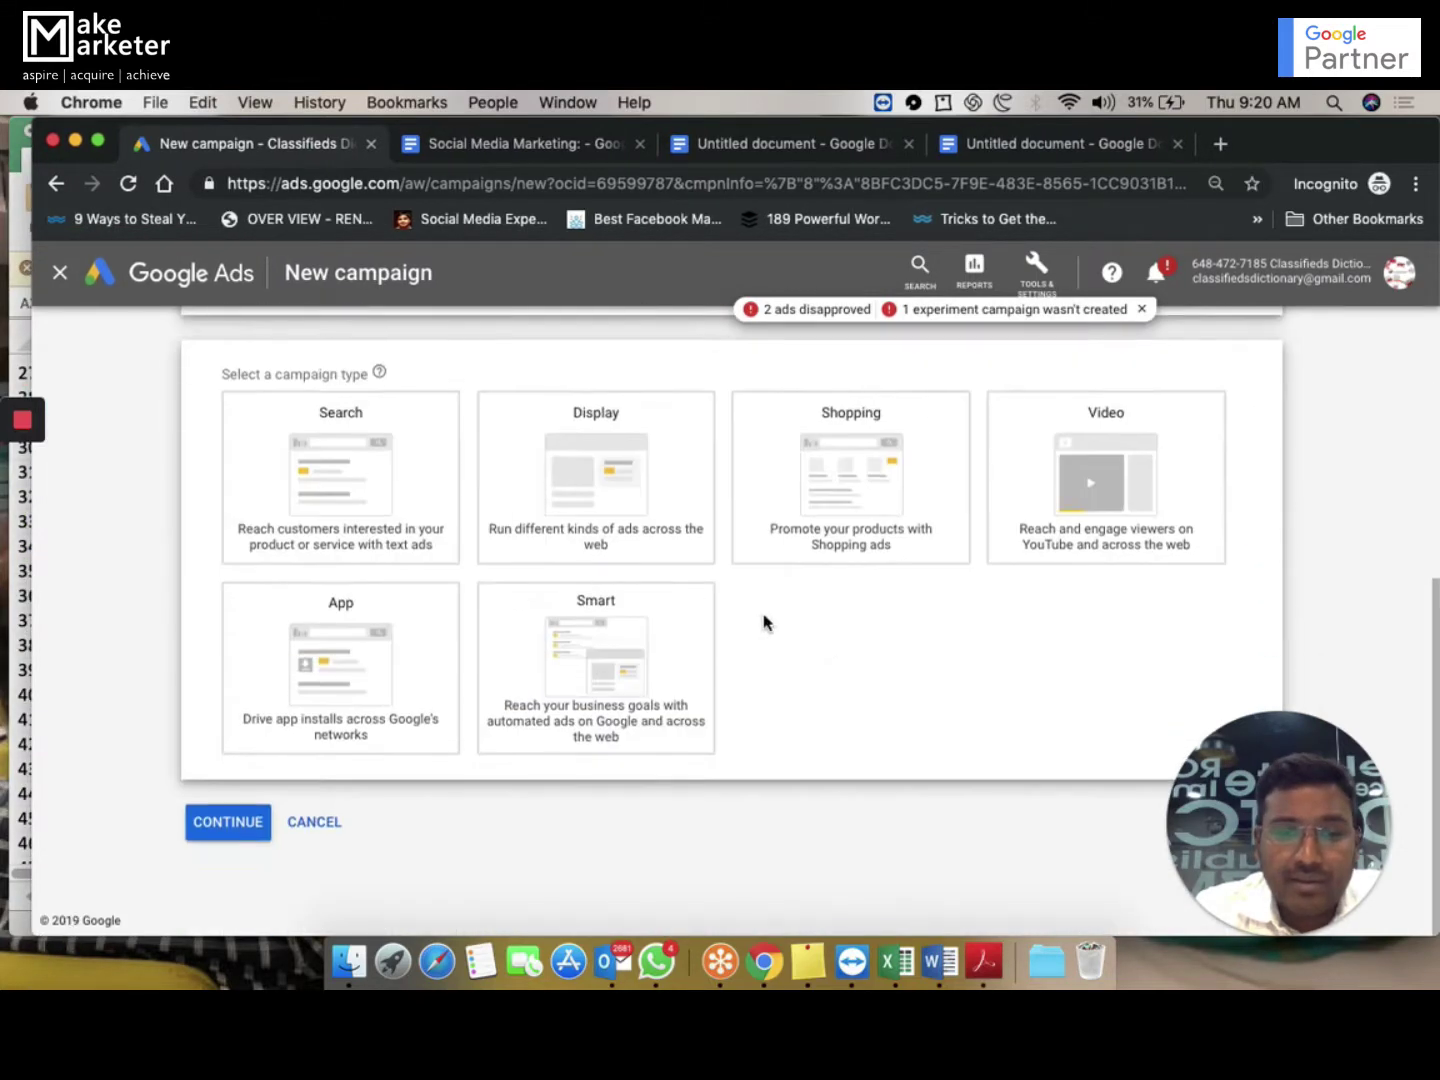
click(373, 498)
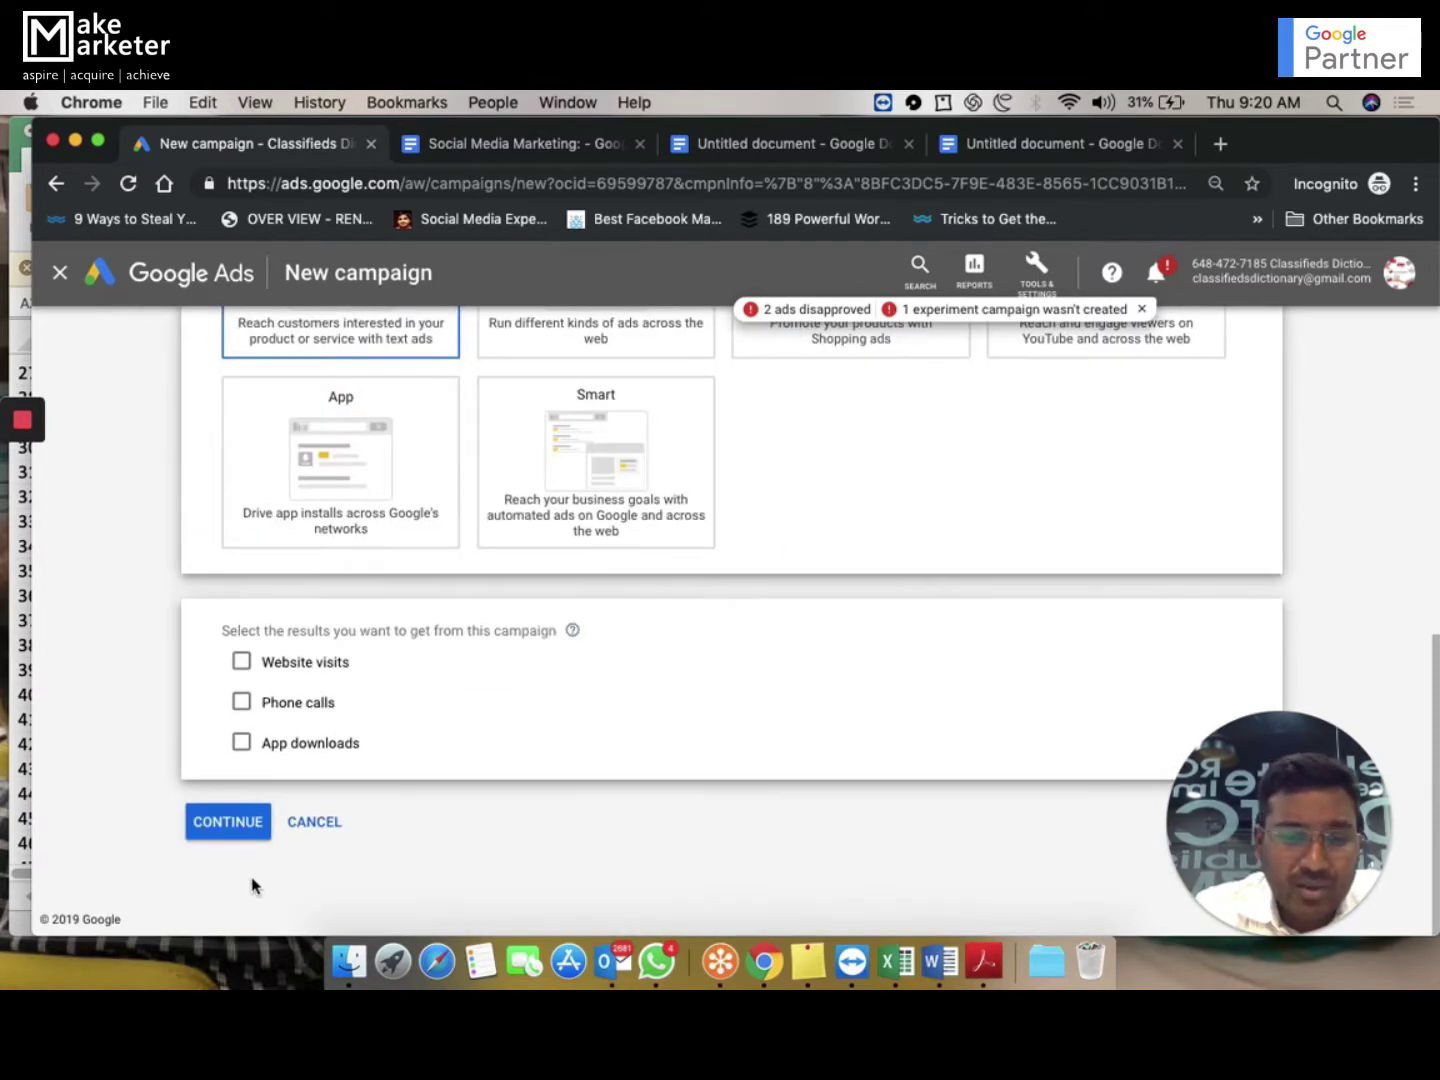
click(230, 836)
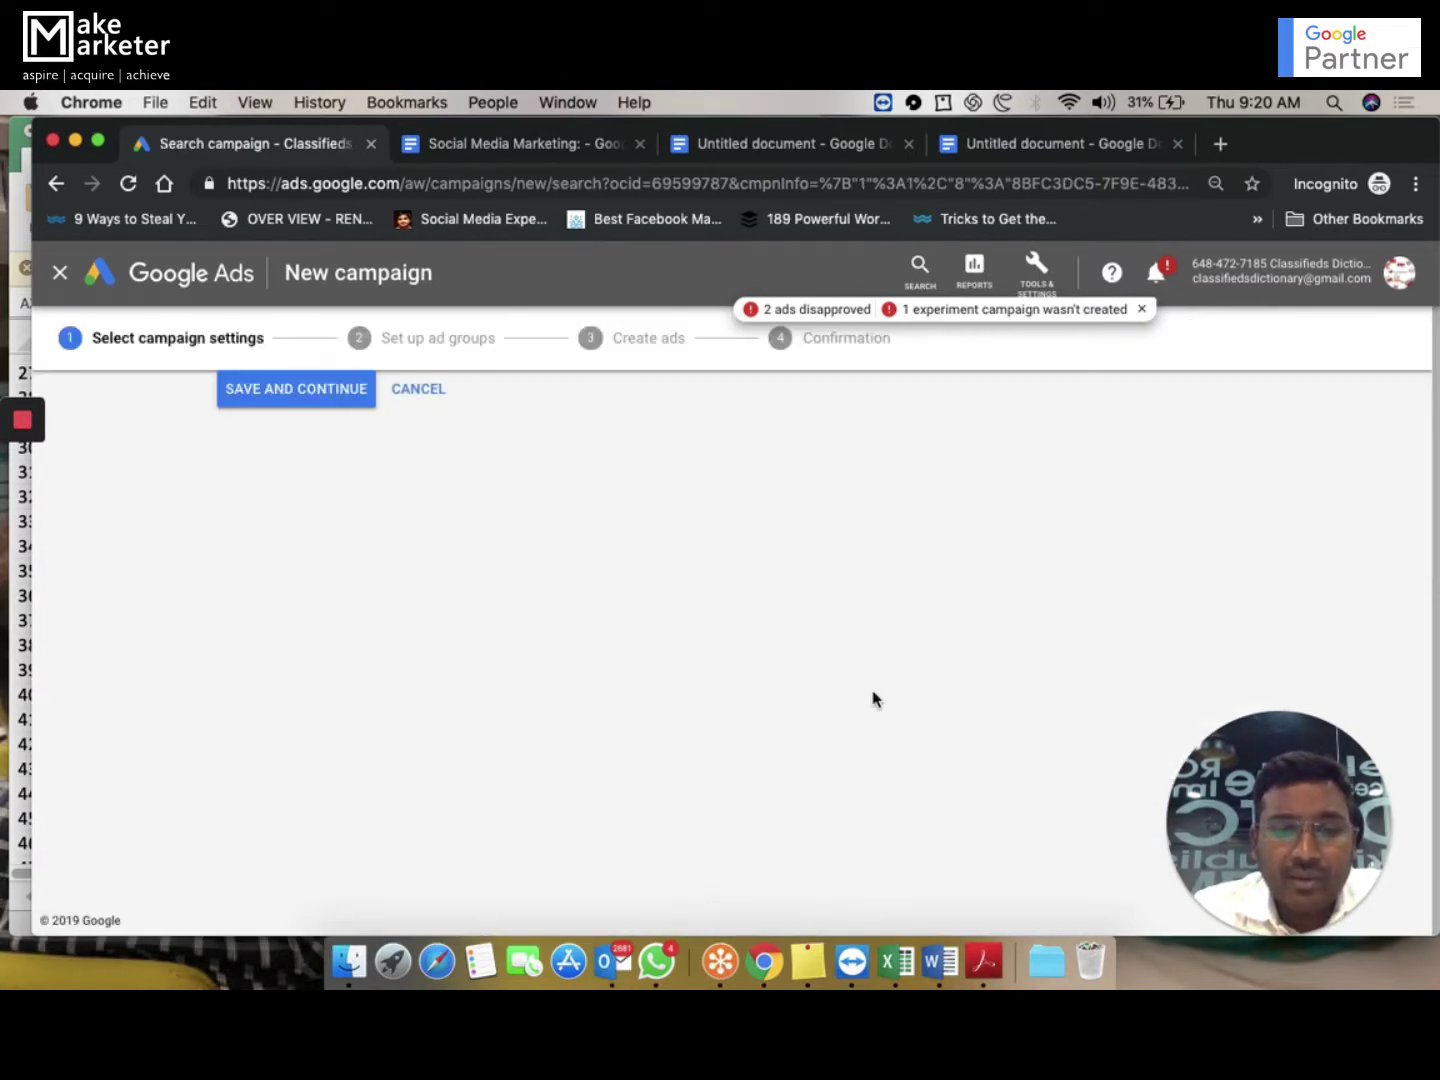
Select the campaign's bid strategy directly and set it to Target CPA
scroll(873, 699, down, 8)
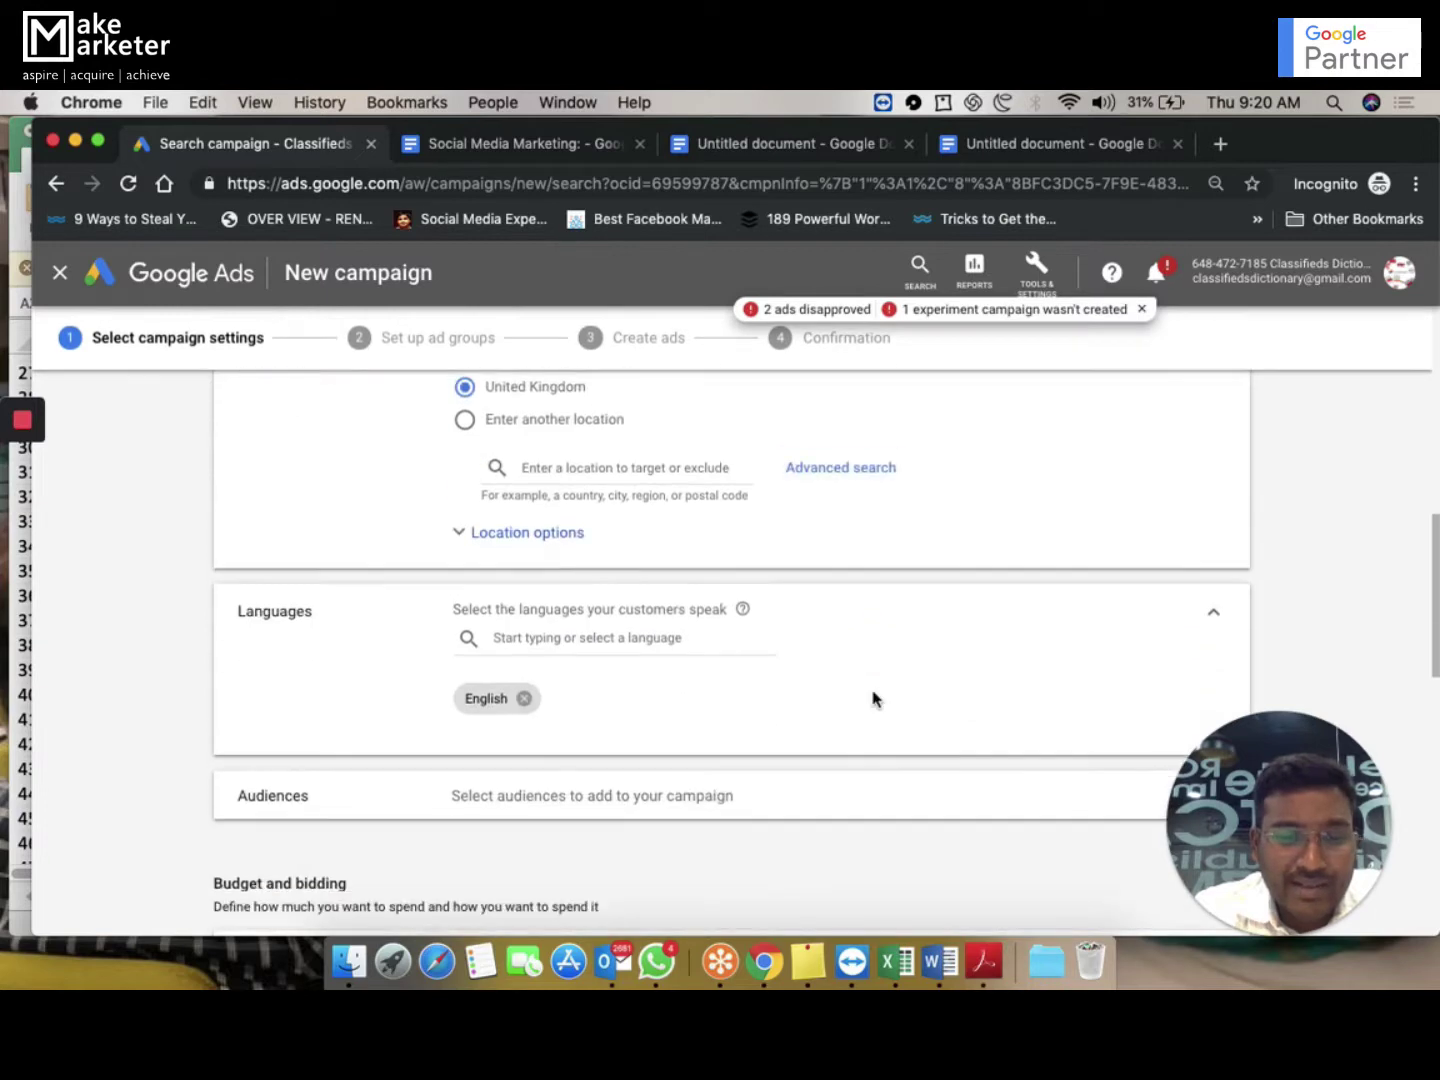
scroll(873, 699, down, 4)
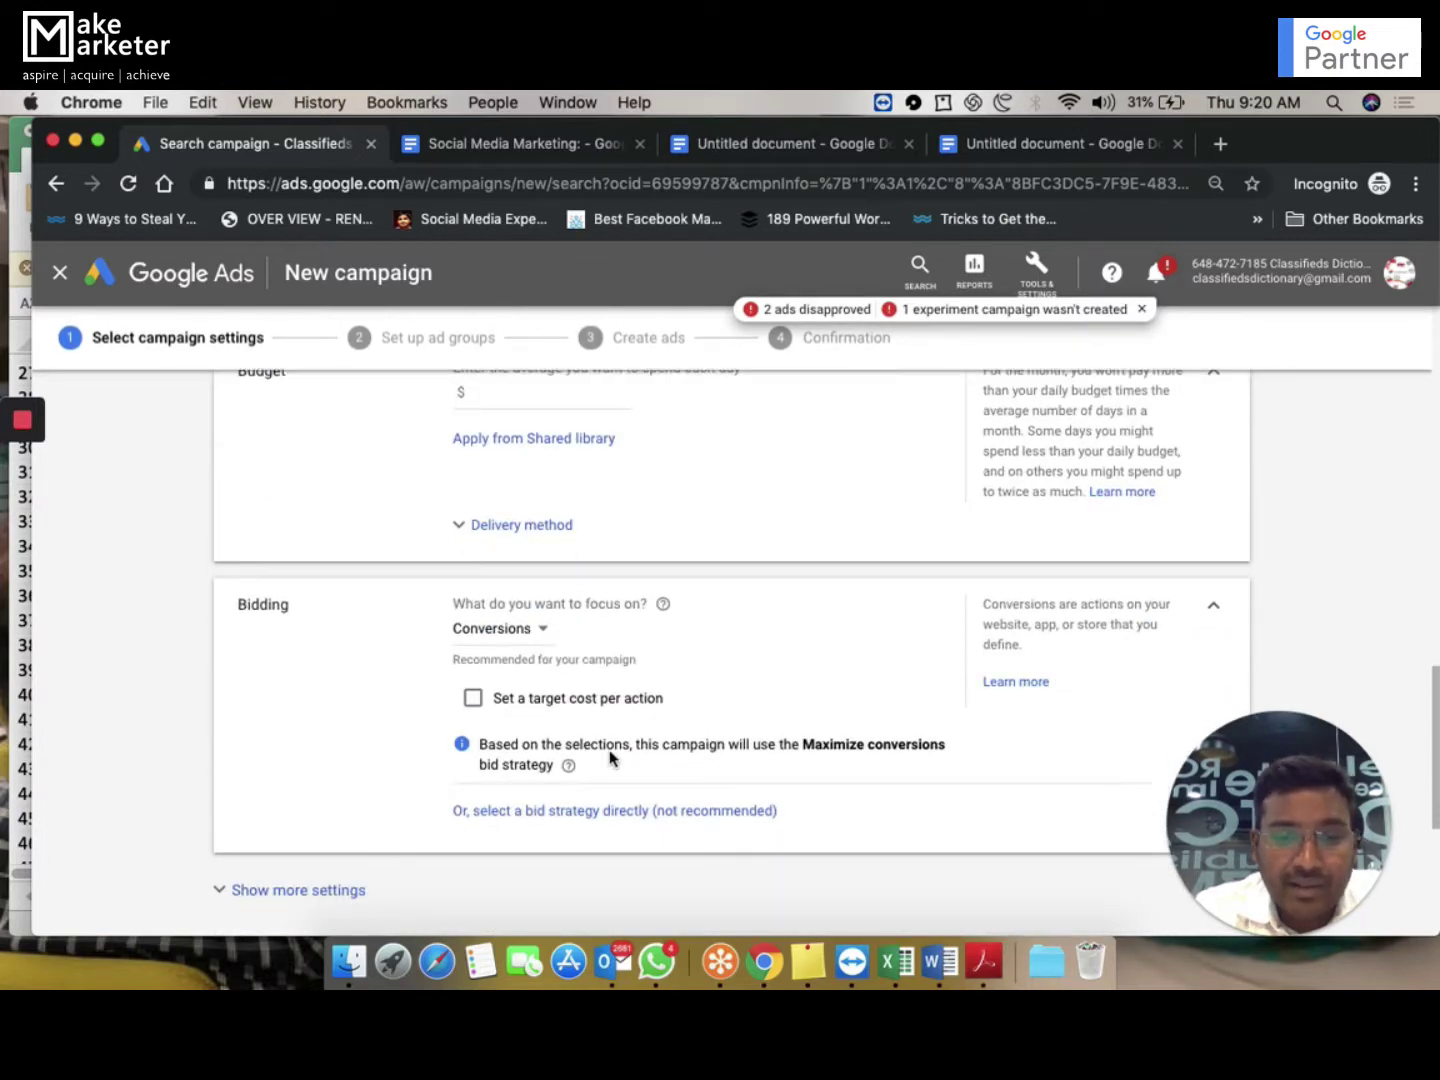
click(621, 812)
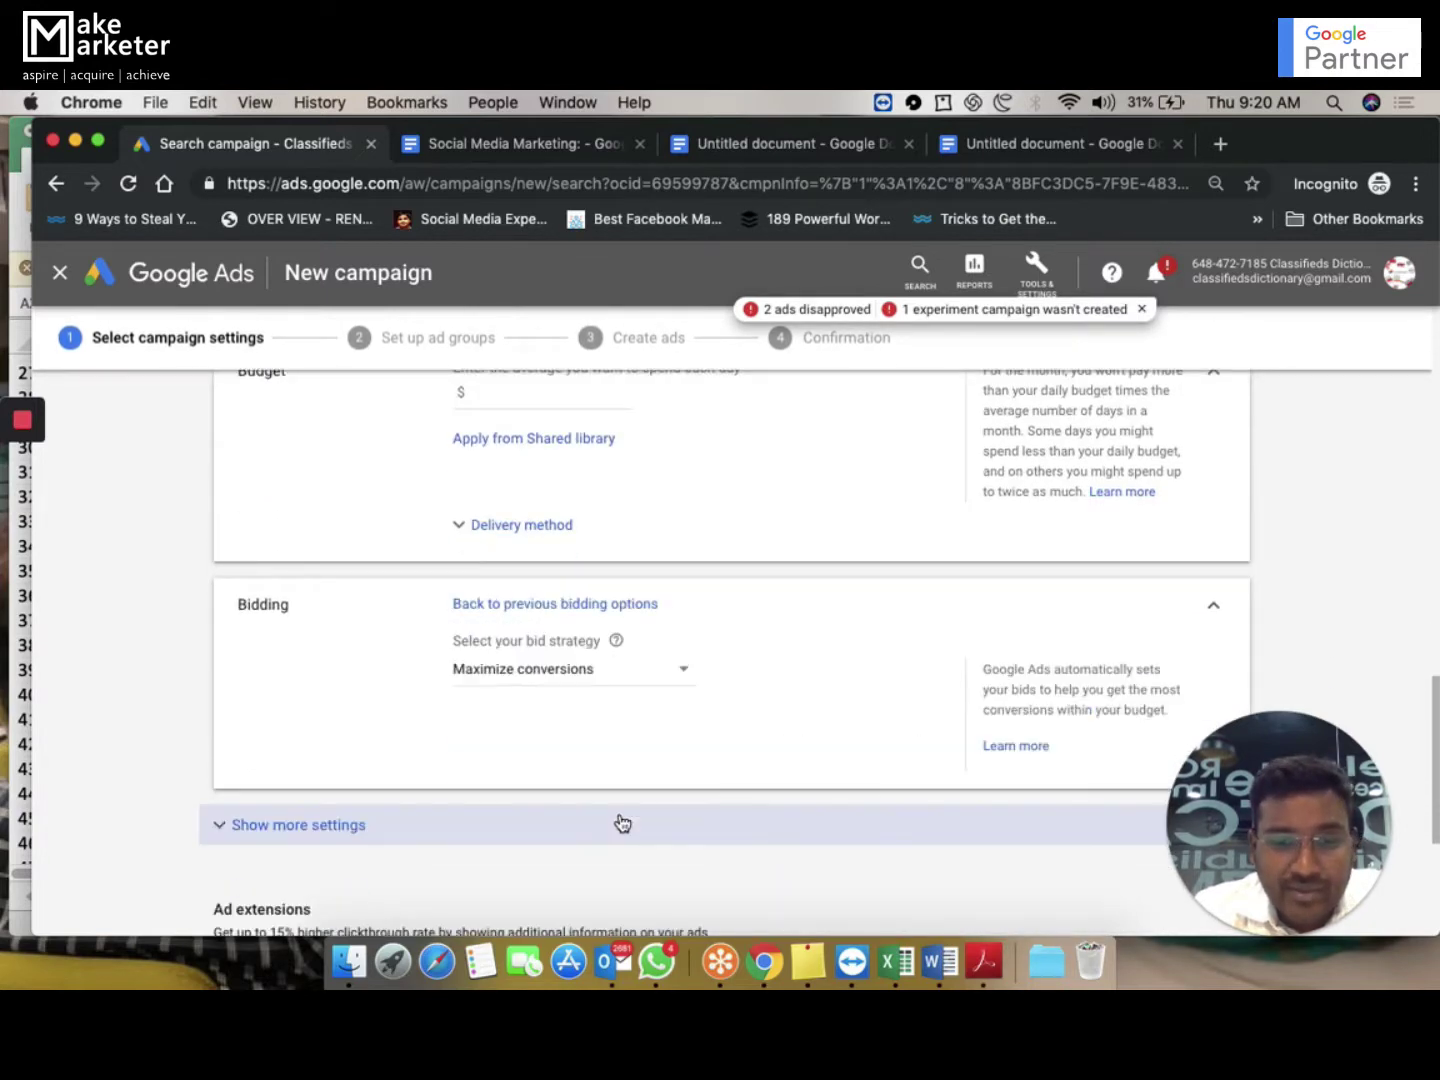
click(595, 678)
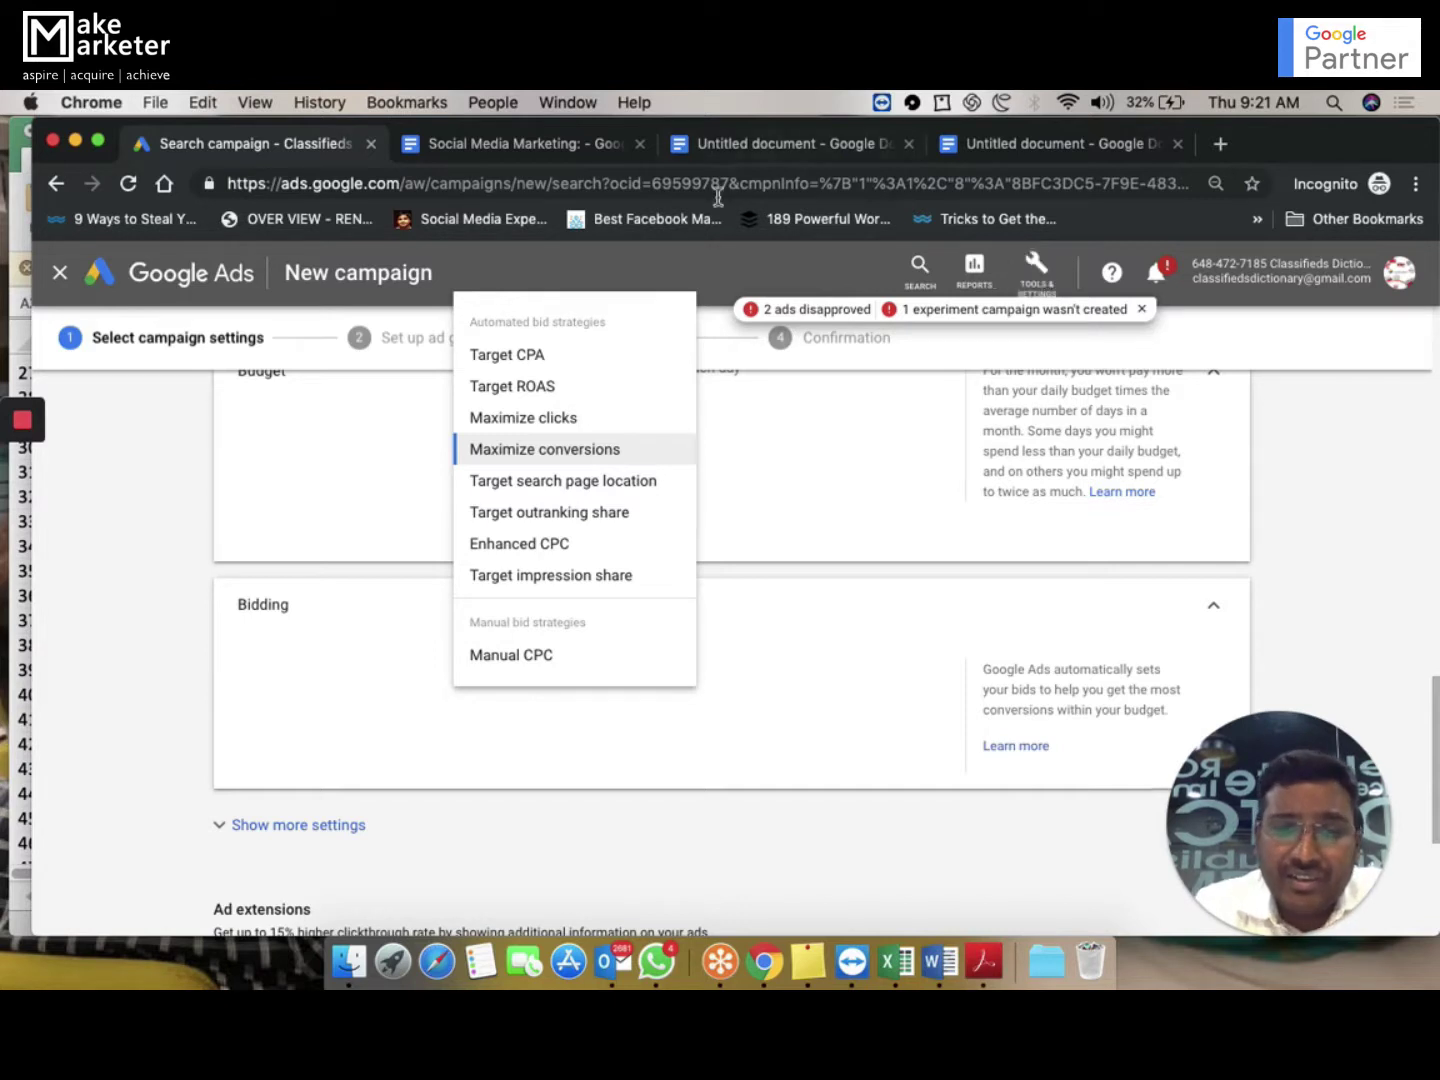
click(557, 357)
scroll(675, 520, up, 1)
scroll(675, 518, down, 1)
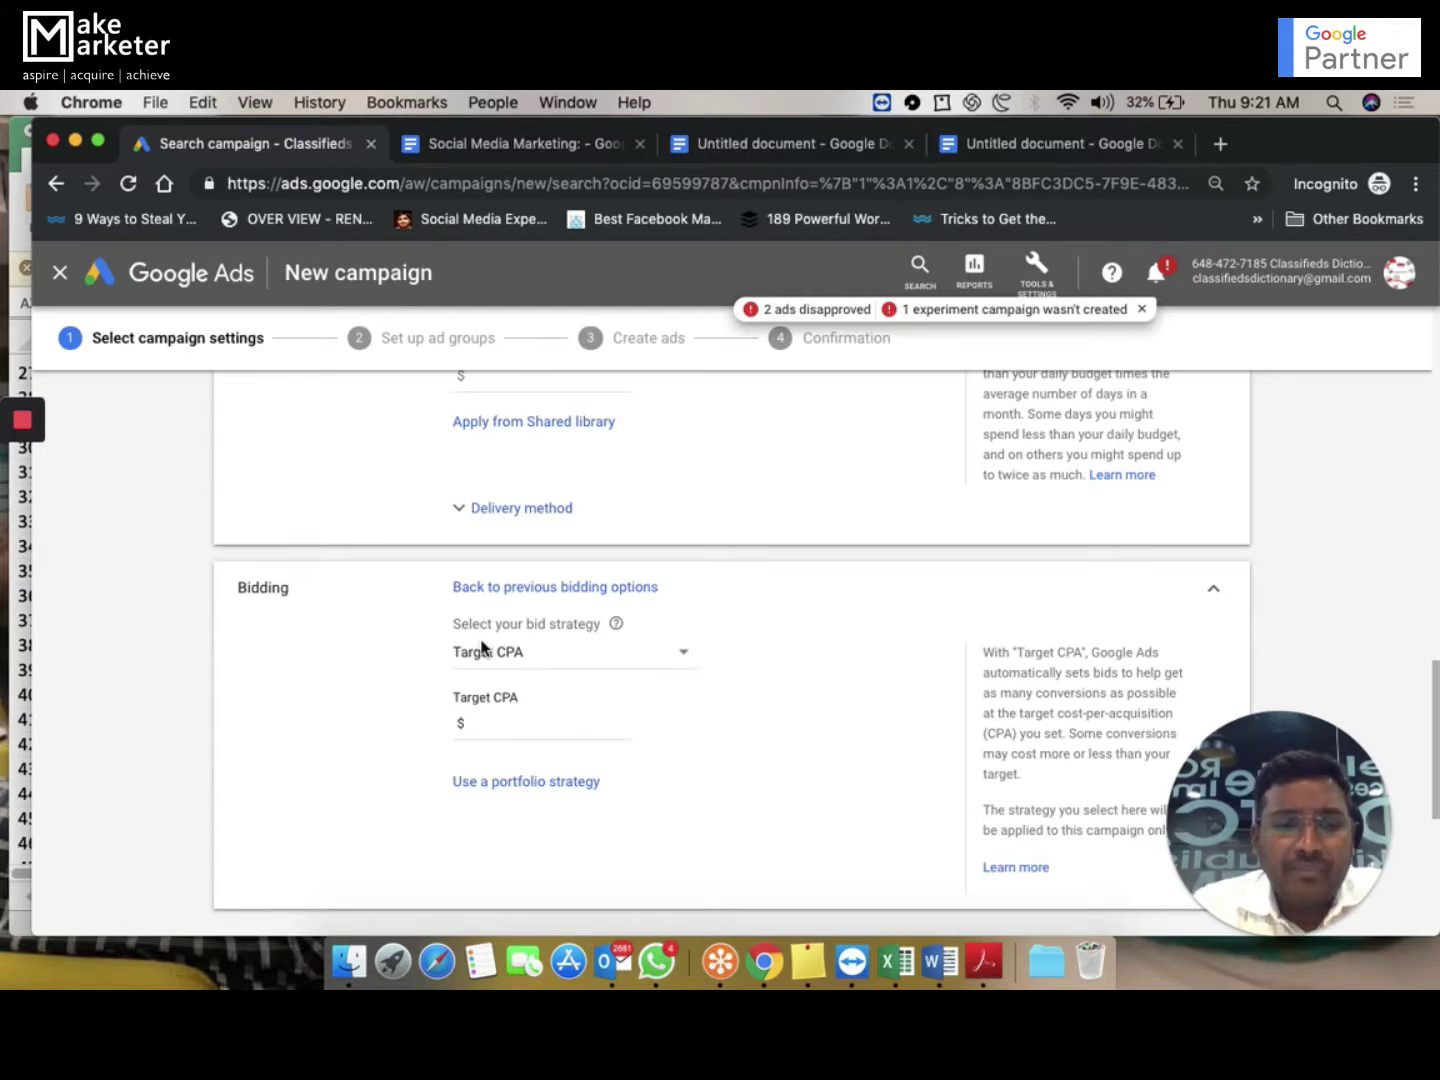
Leave the unsaved campaign for the portfolio bid strategies and view the types offered for a new strategy
click(1045, 274)
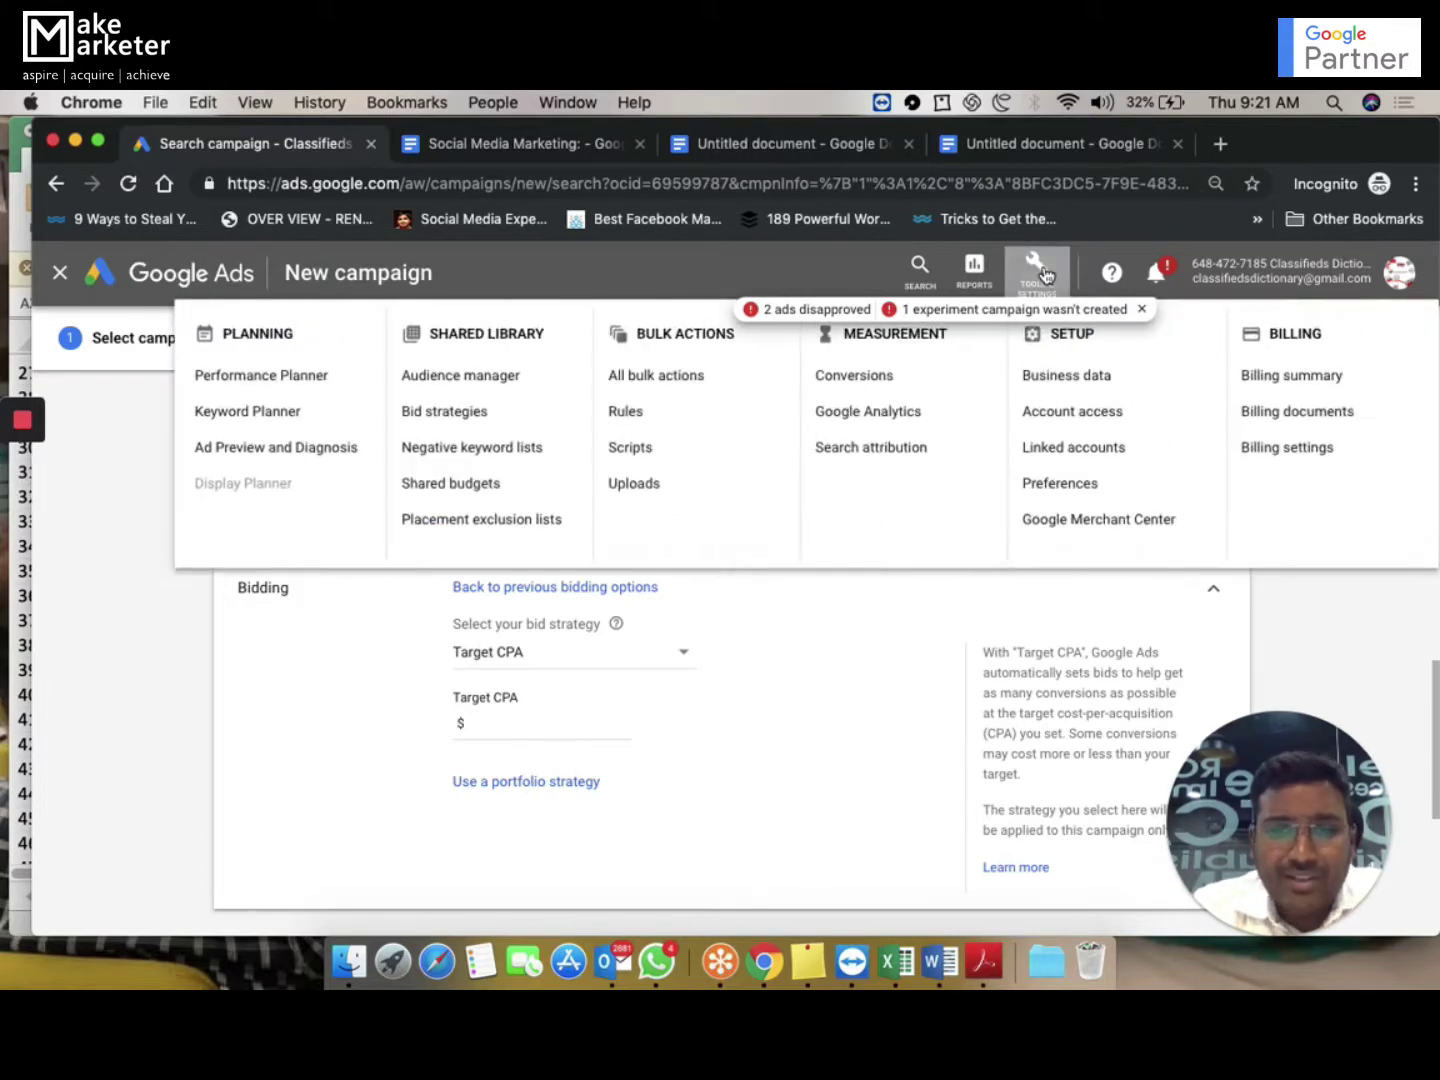
click(459, 414)
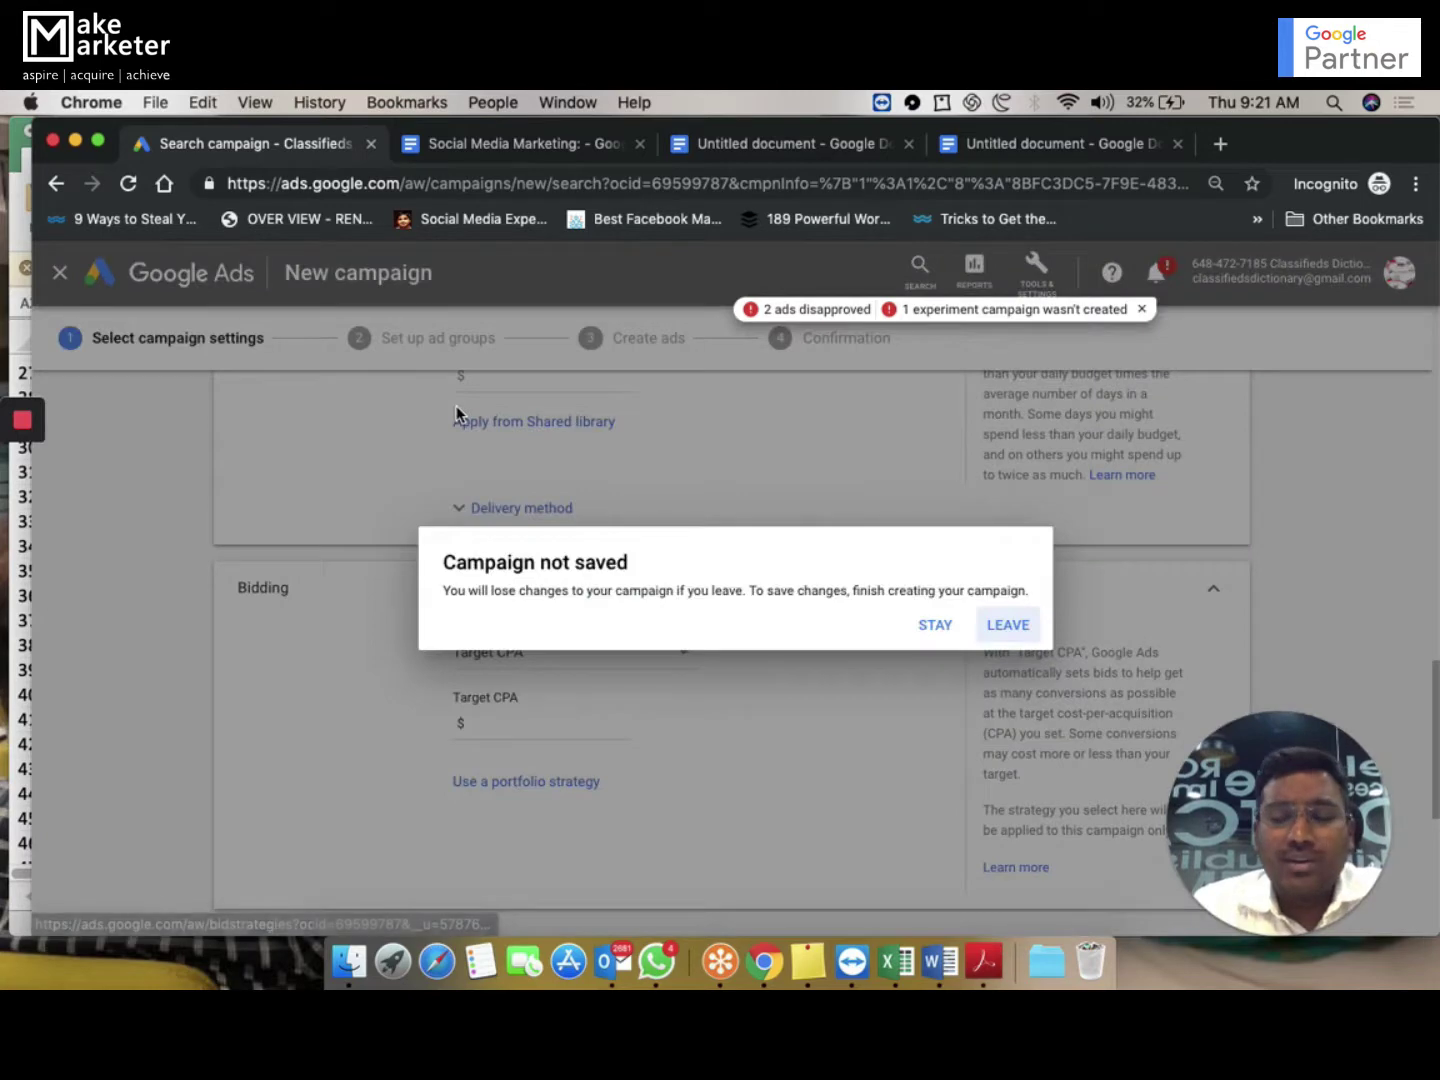
click(1014, 632)
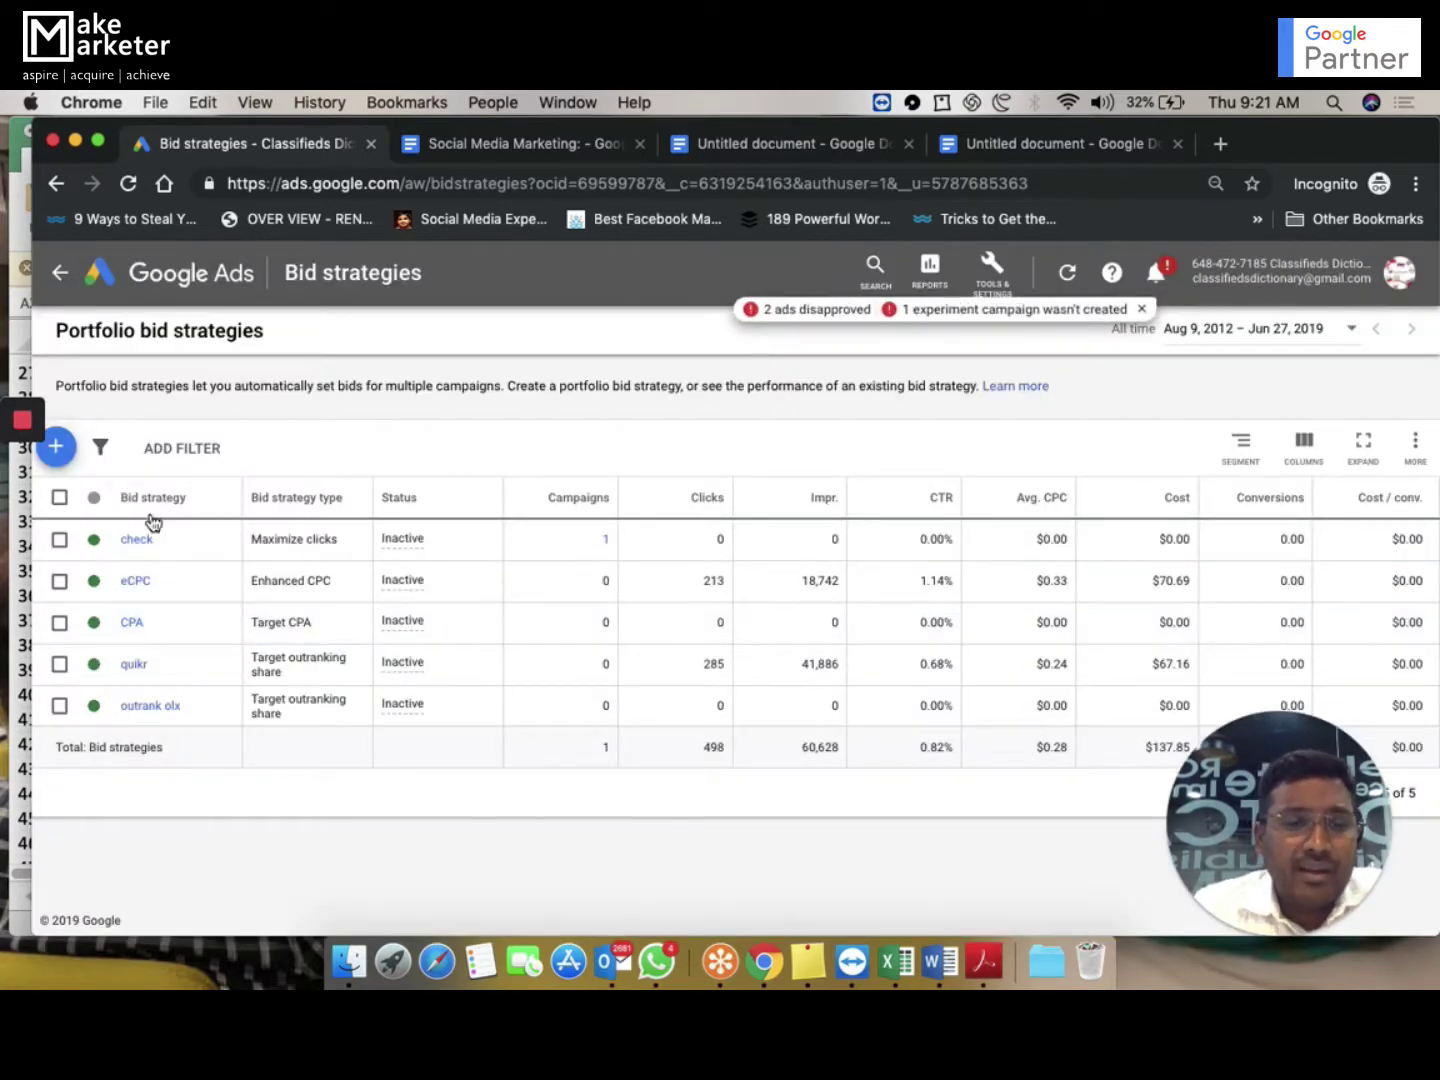
click(56, 446)
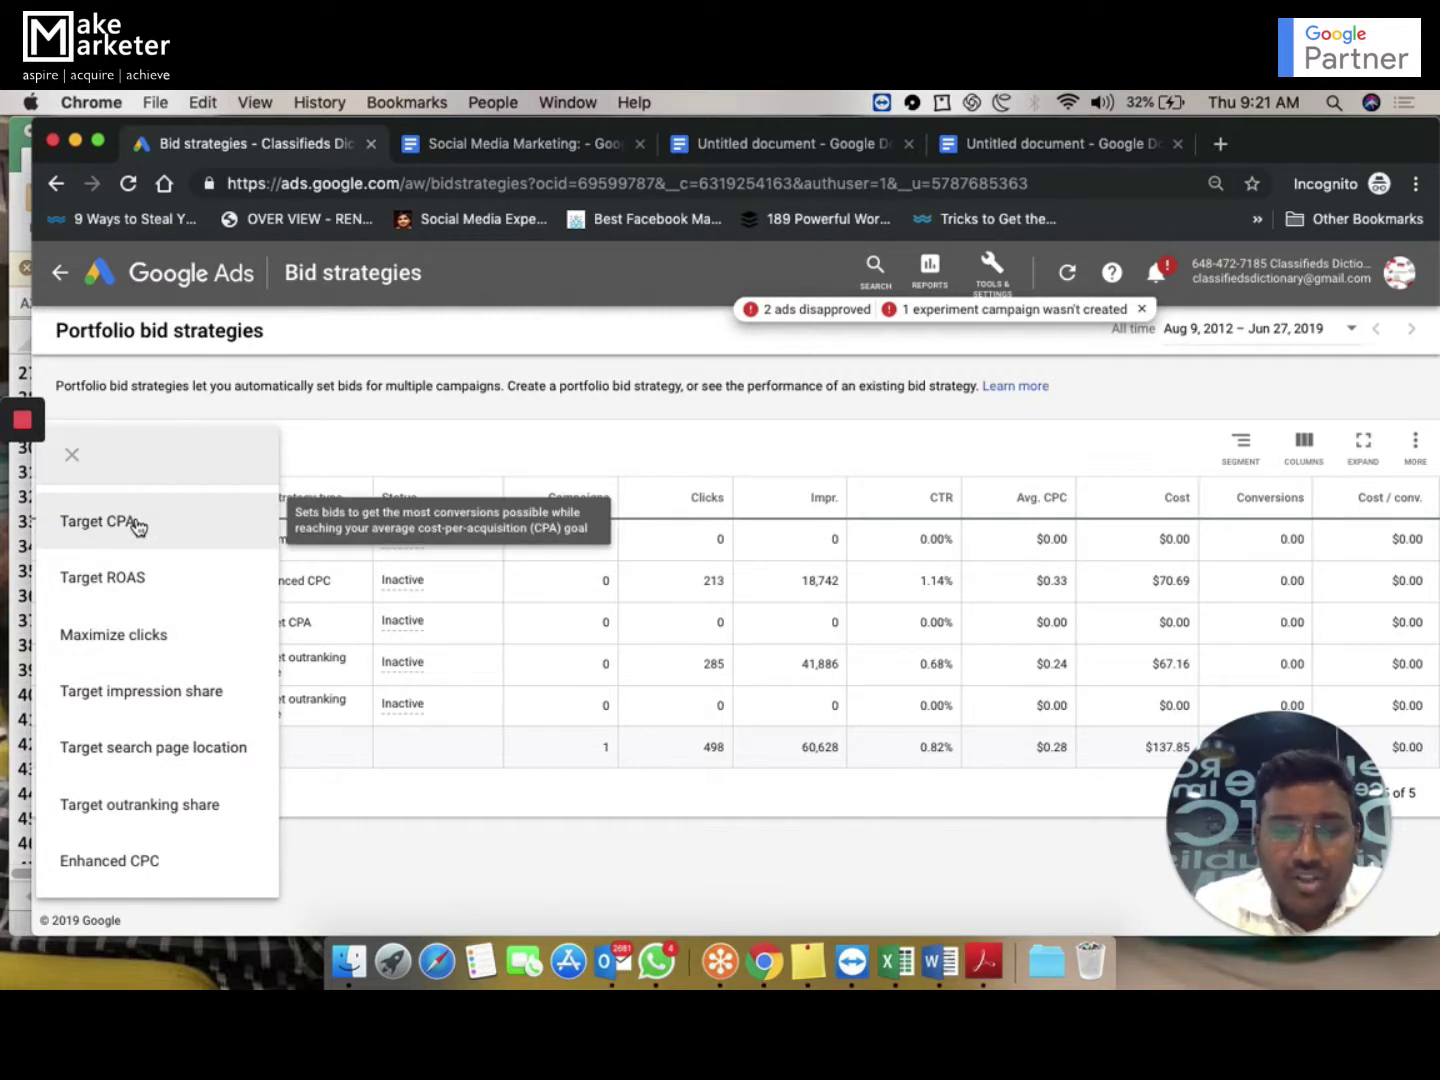
Switch to Microsoft Word and create a blank document for notes
click(932, 963)
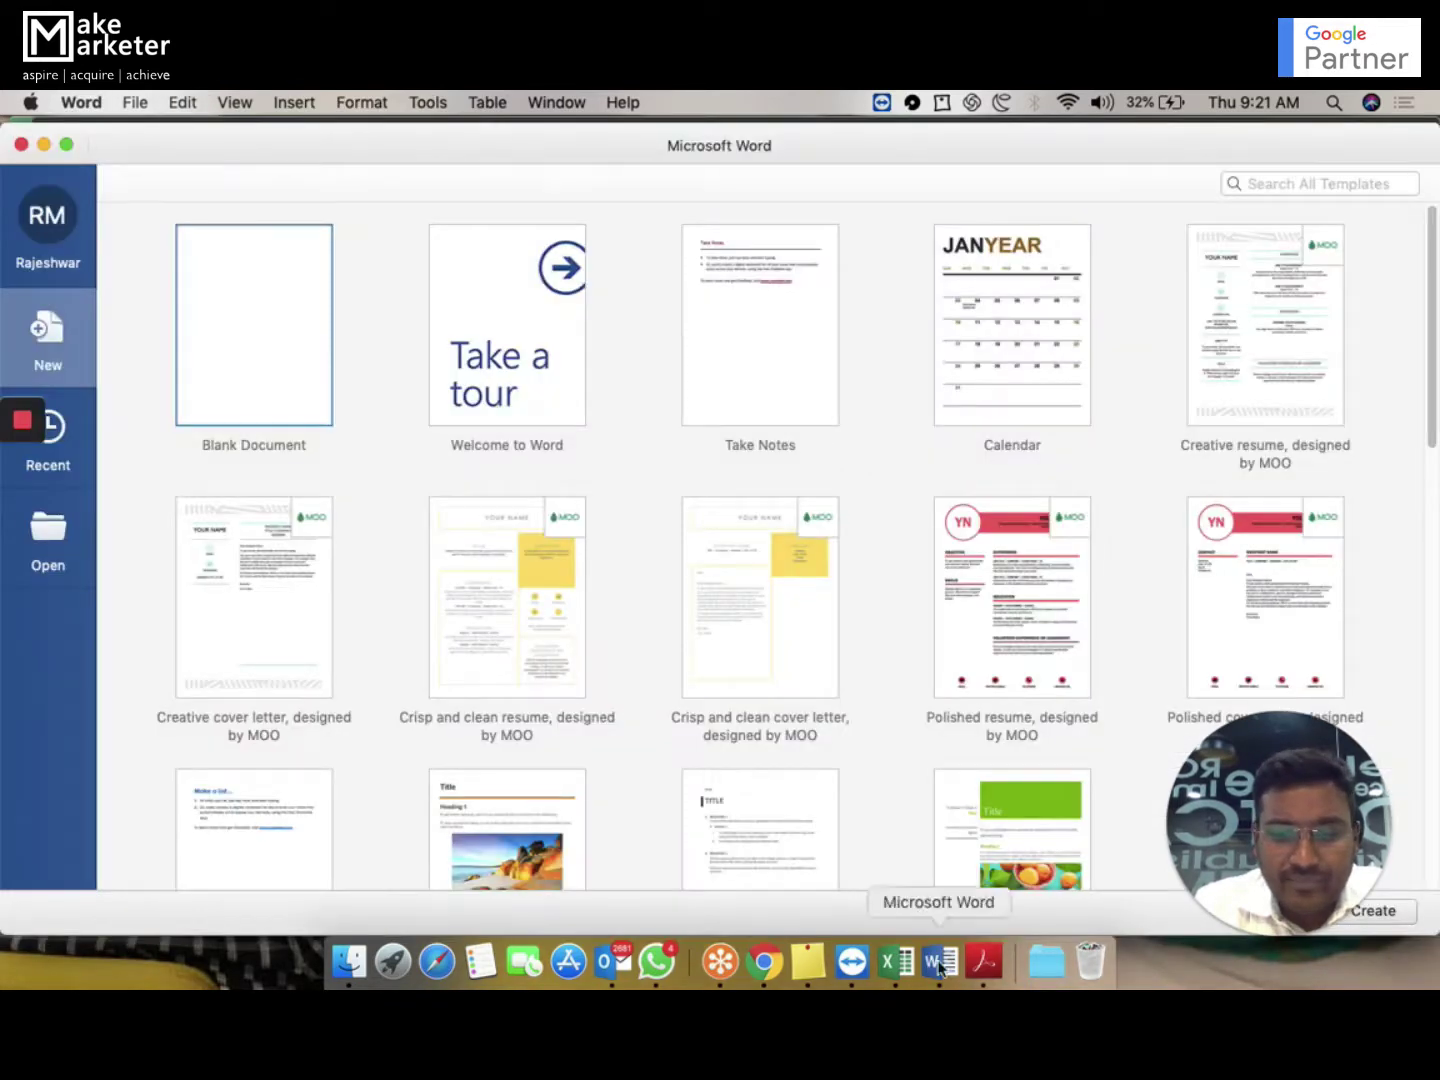
click(293, 360)
double_click(293, 360)
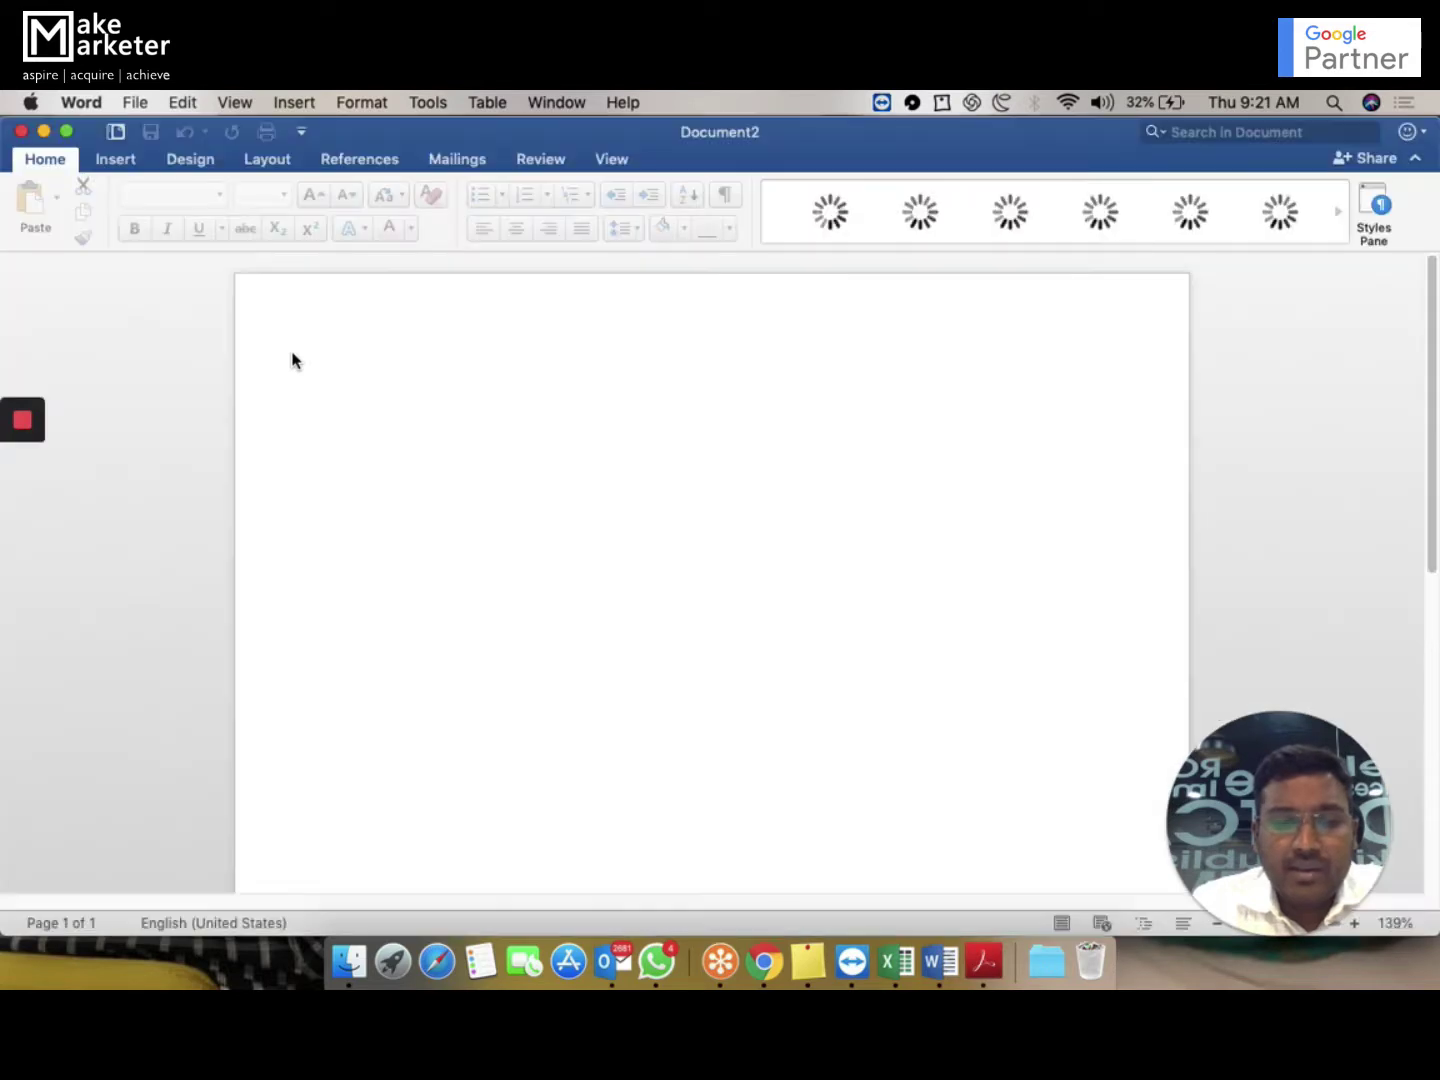
double_click(405, 408)
double_click(368, 497)
Write "CPA: Cost per Acquisiton" as the first line of the document
text(CPA)
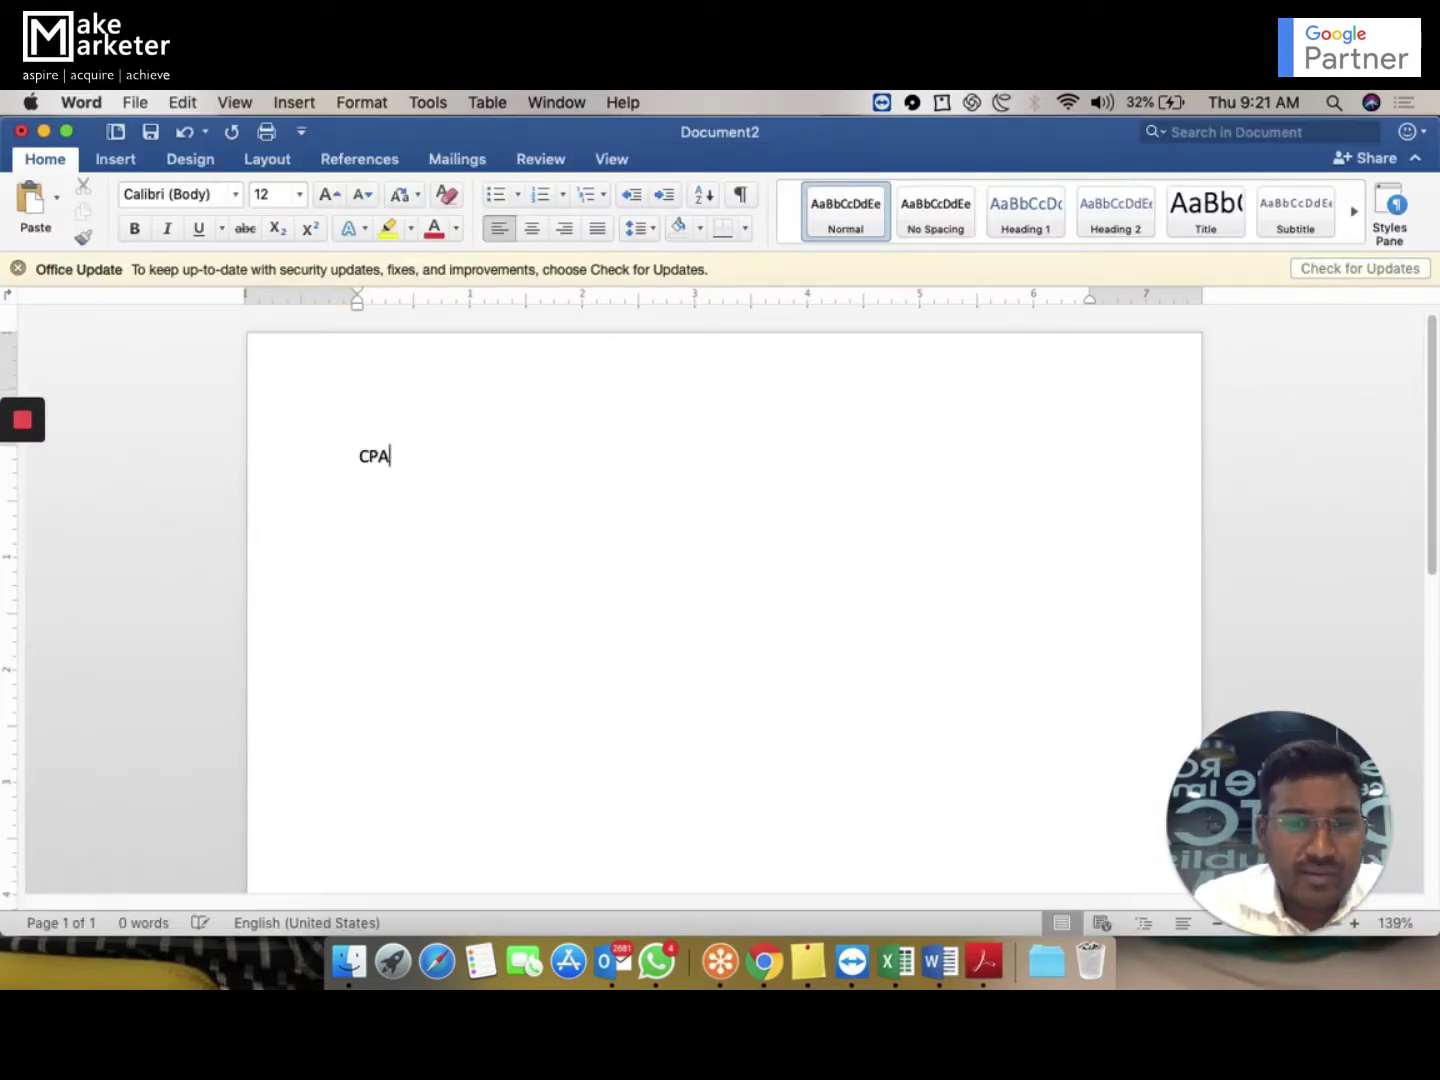
text(: Cost per)
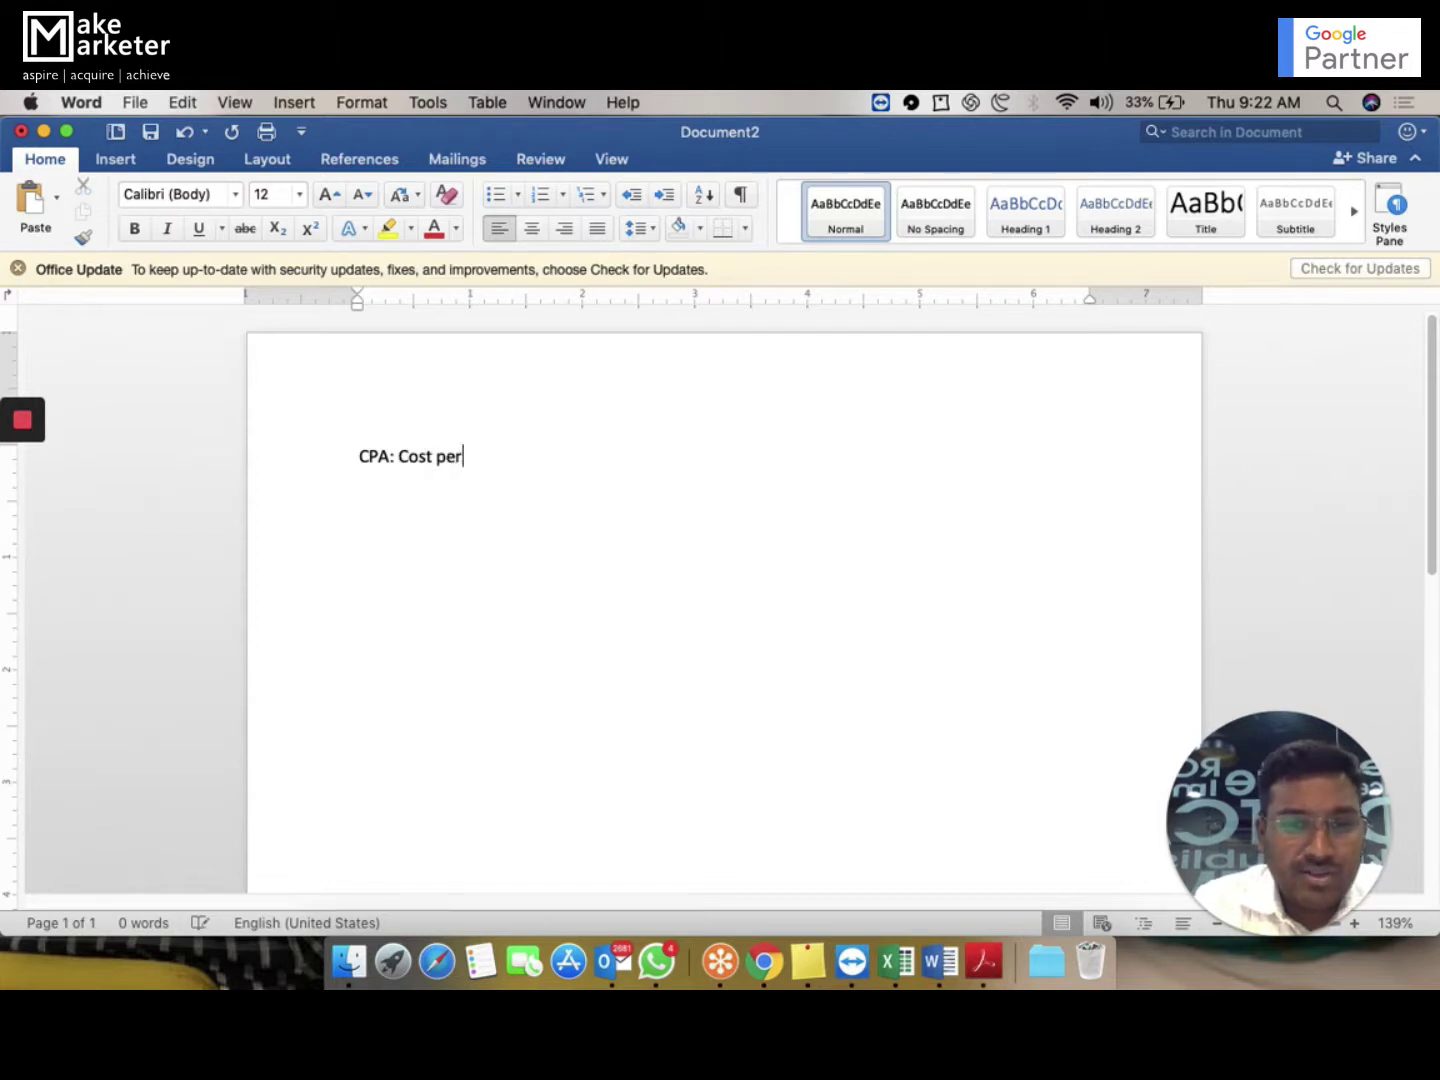
text( Acquisiton)
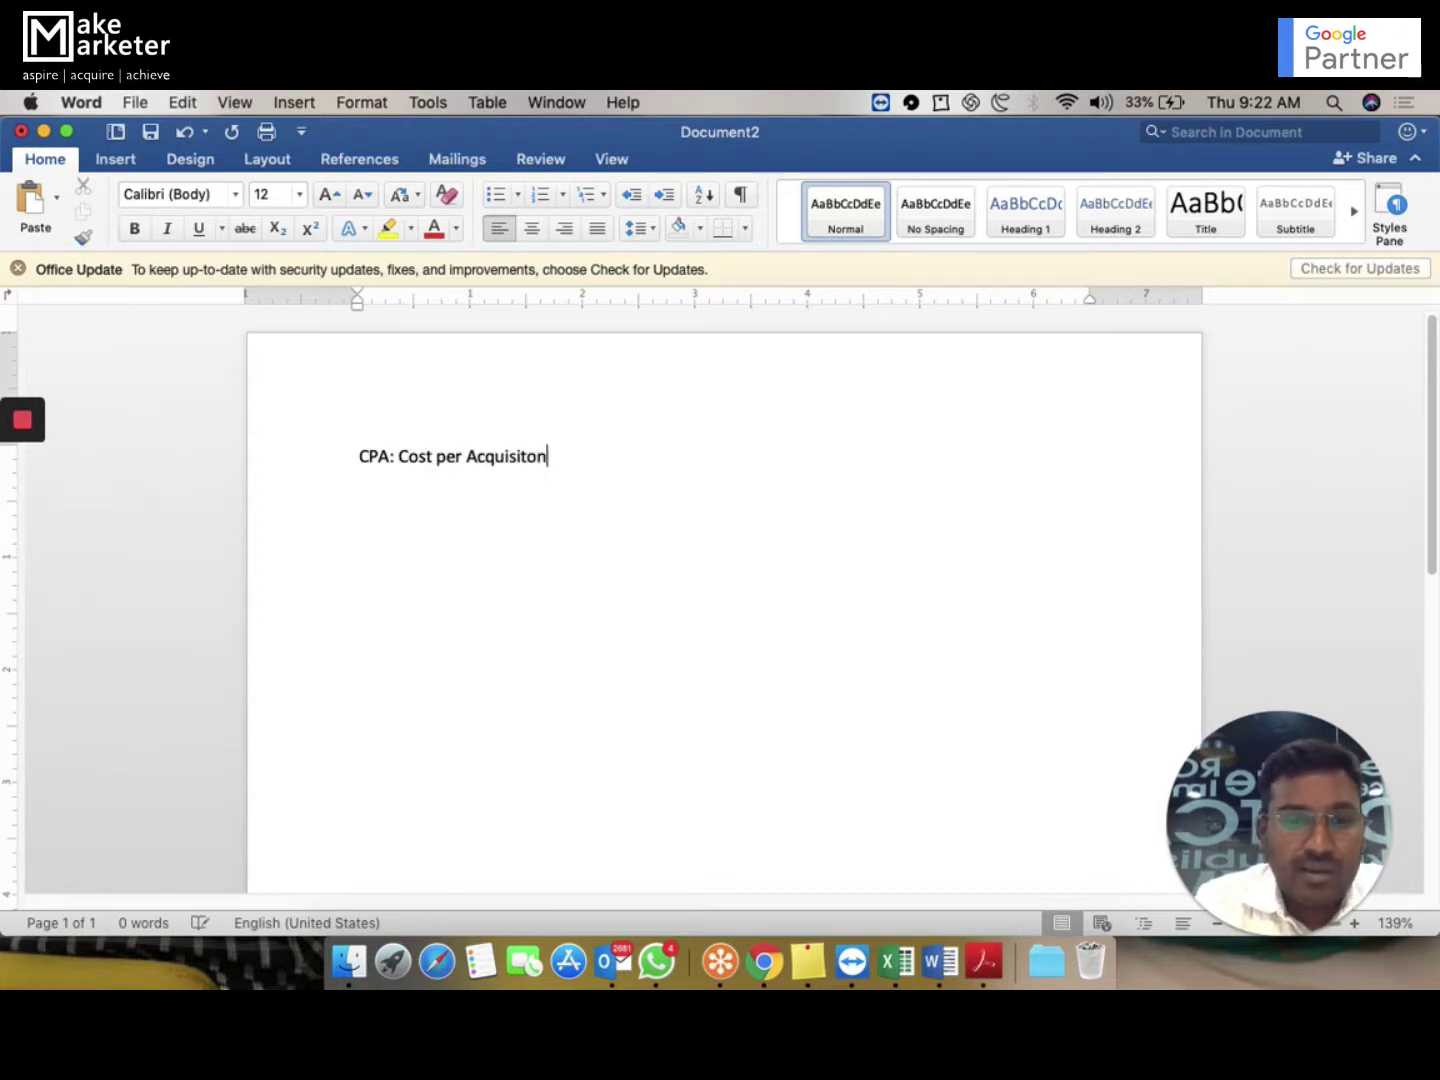
key(Return)
Add the line "It works only when u have implemented Conversion Tracking." below the CPA heading, followed by a new line
text(It works )
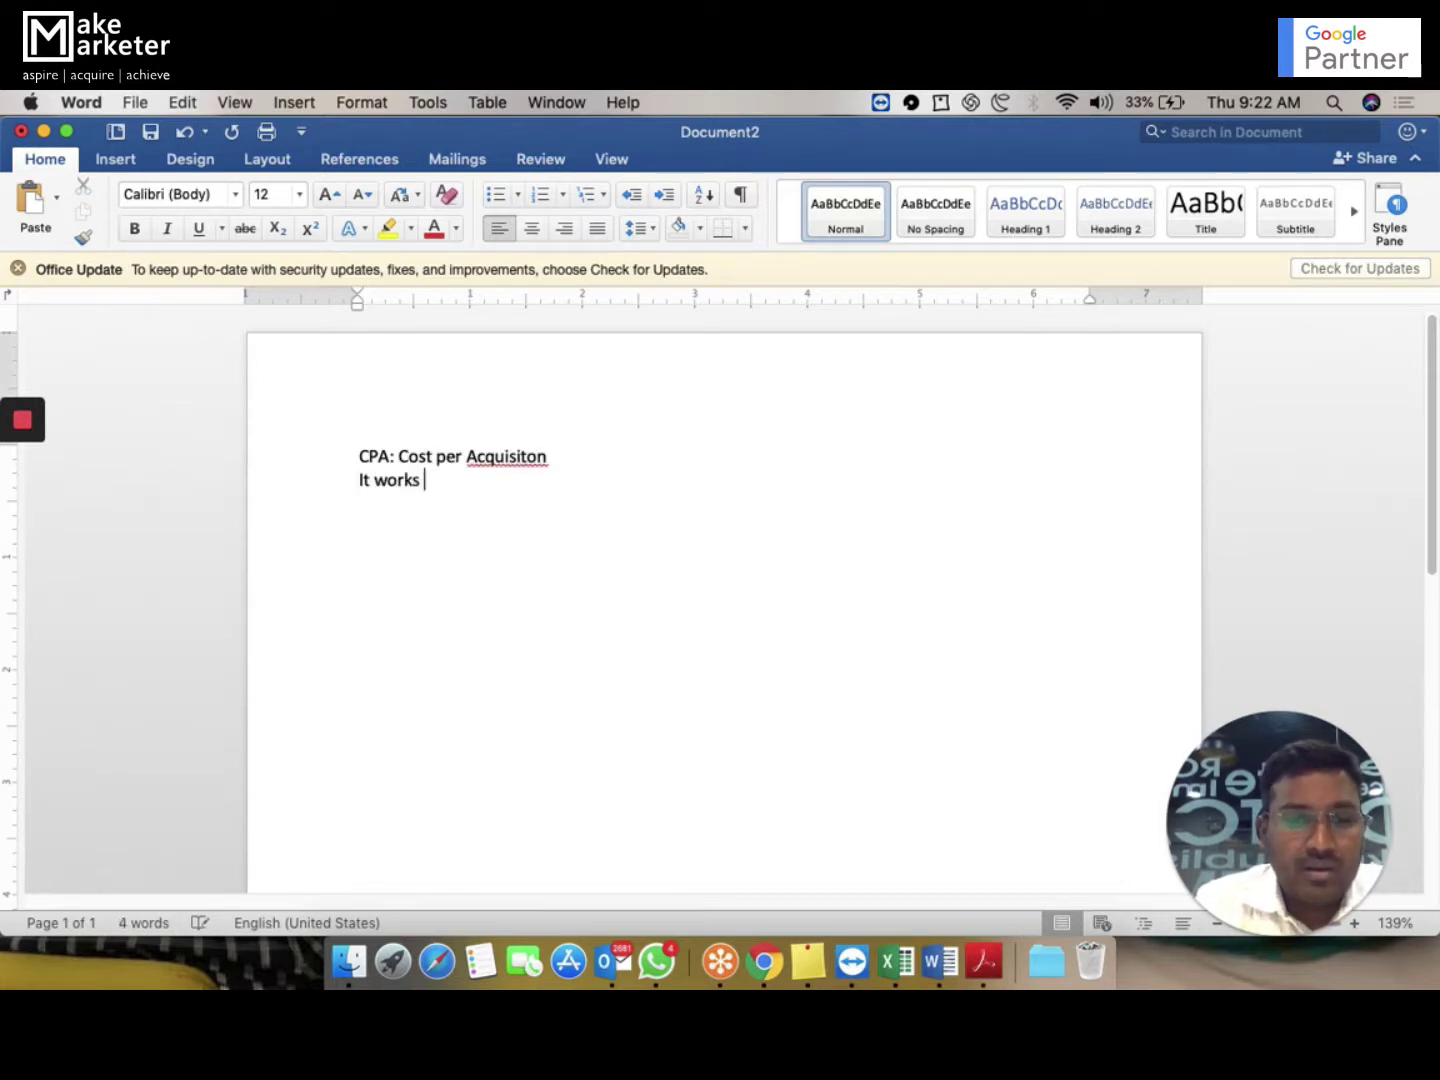
text(only when)
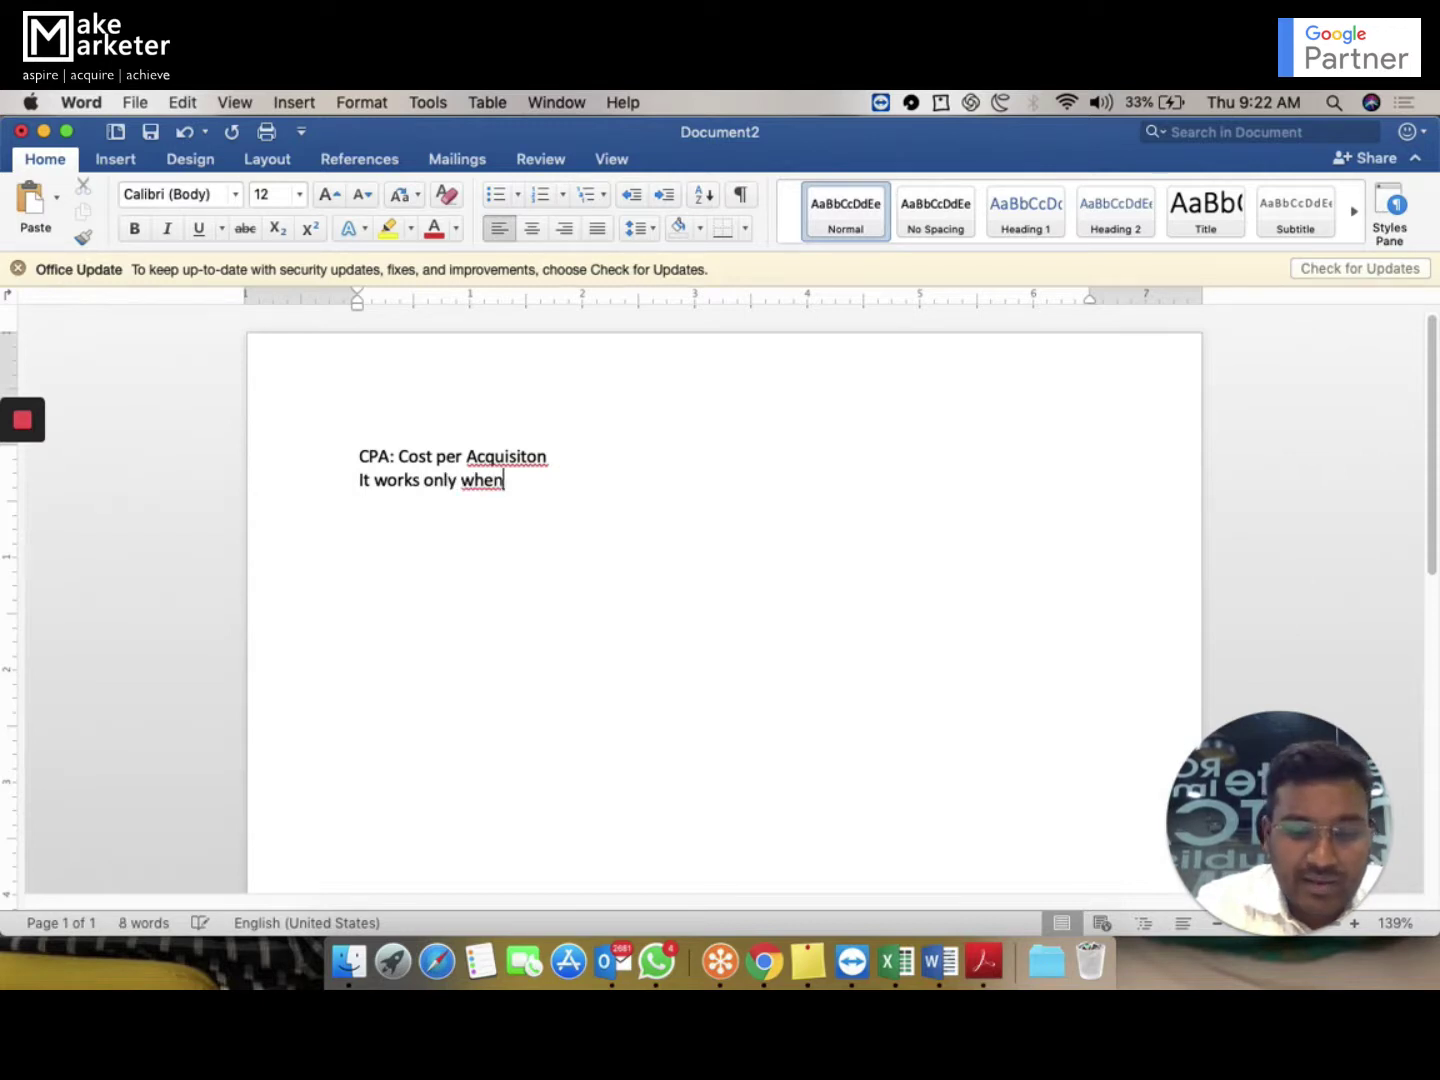
text( u have im)
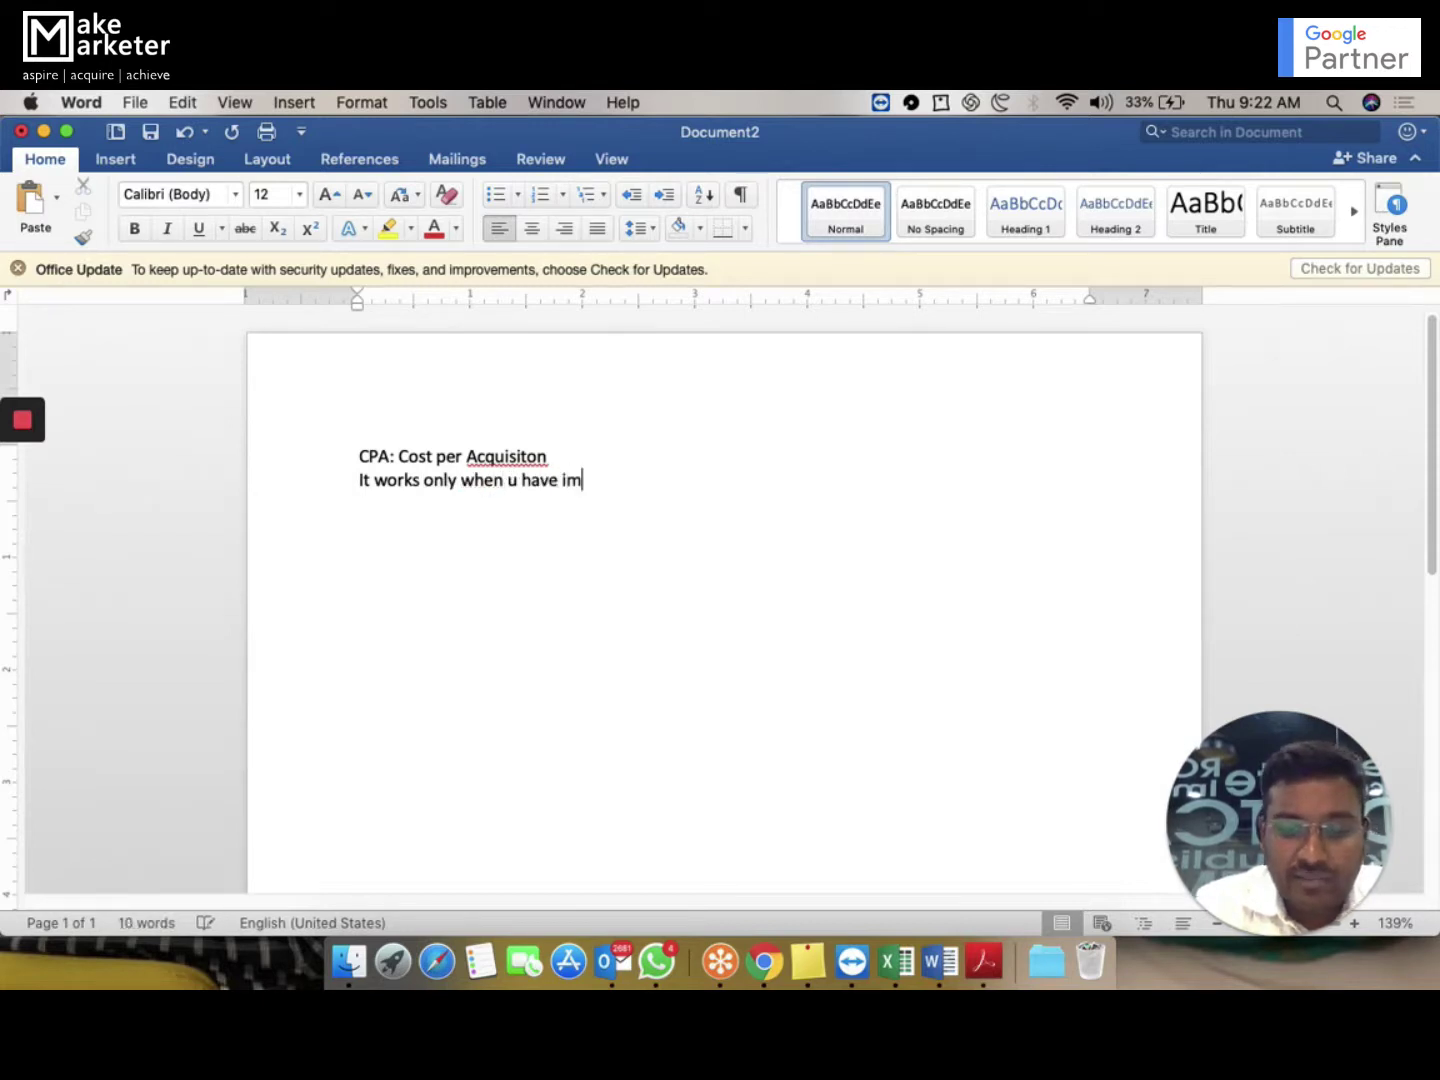
text(plemented C)
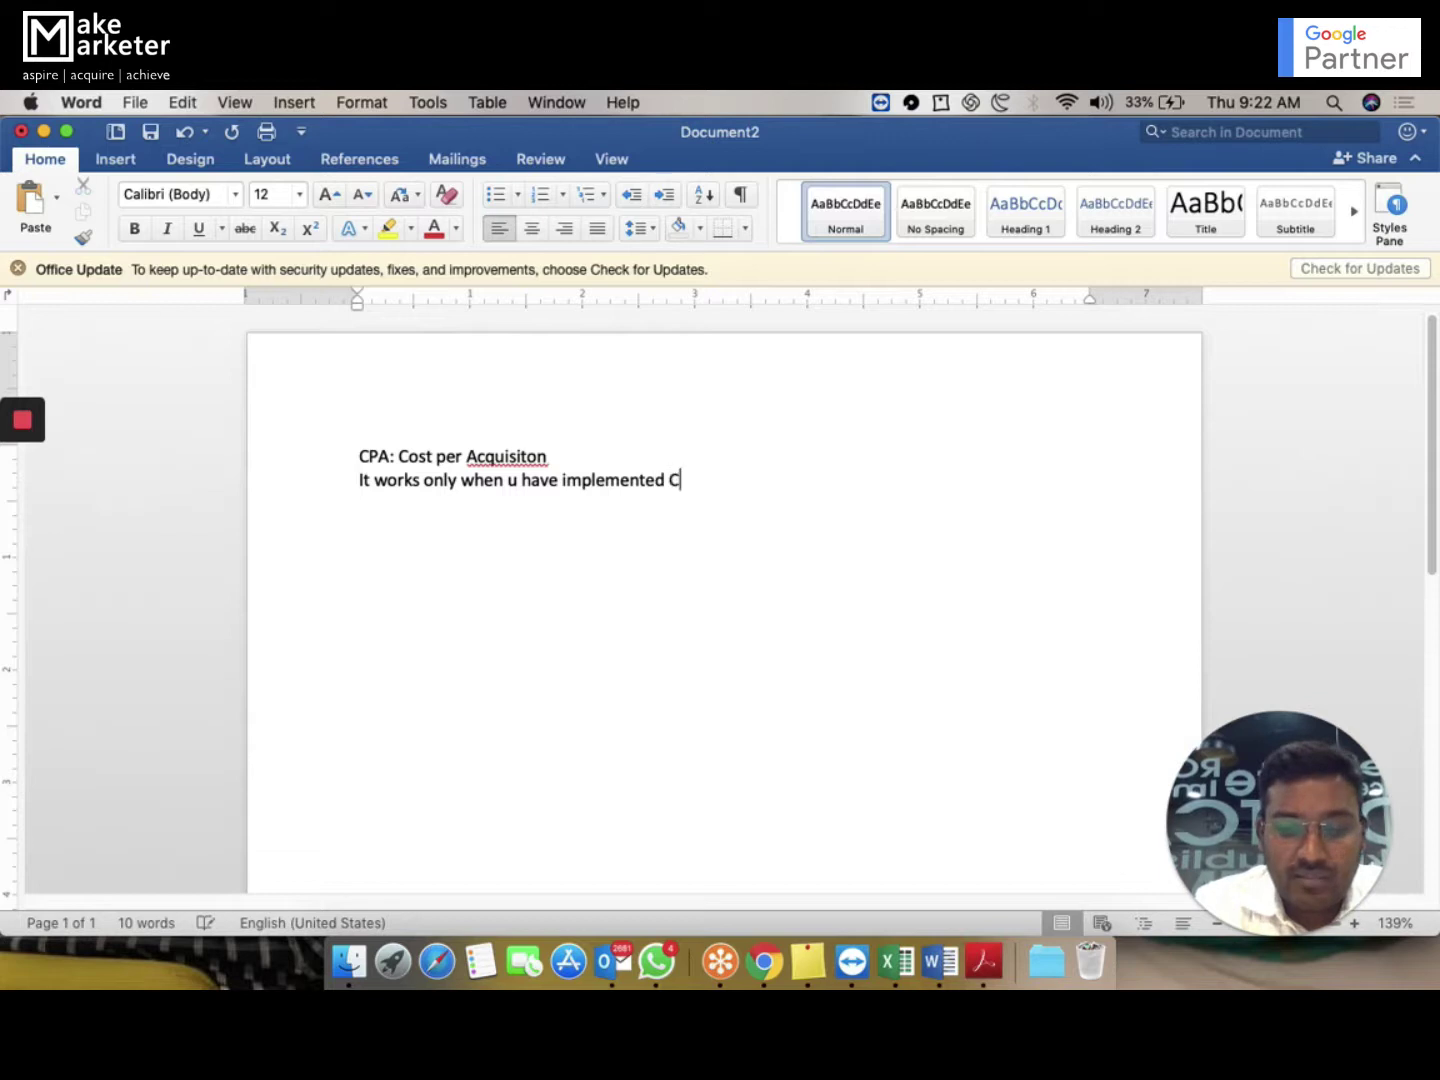
text(Onversion Rrat)
key(BackSpace)
key(BackSpace)
key(BackSpace)
key(BackSpace)
text(Tracking.)
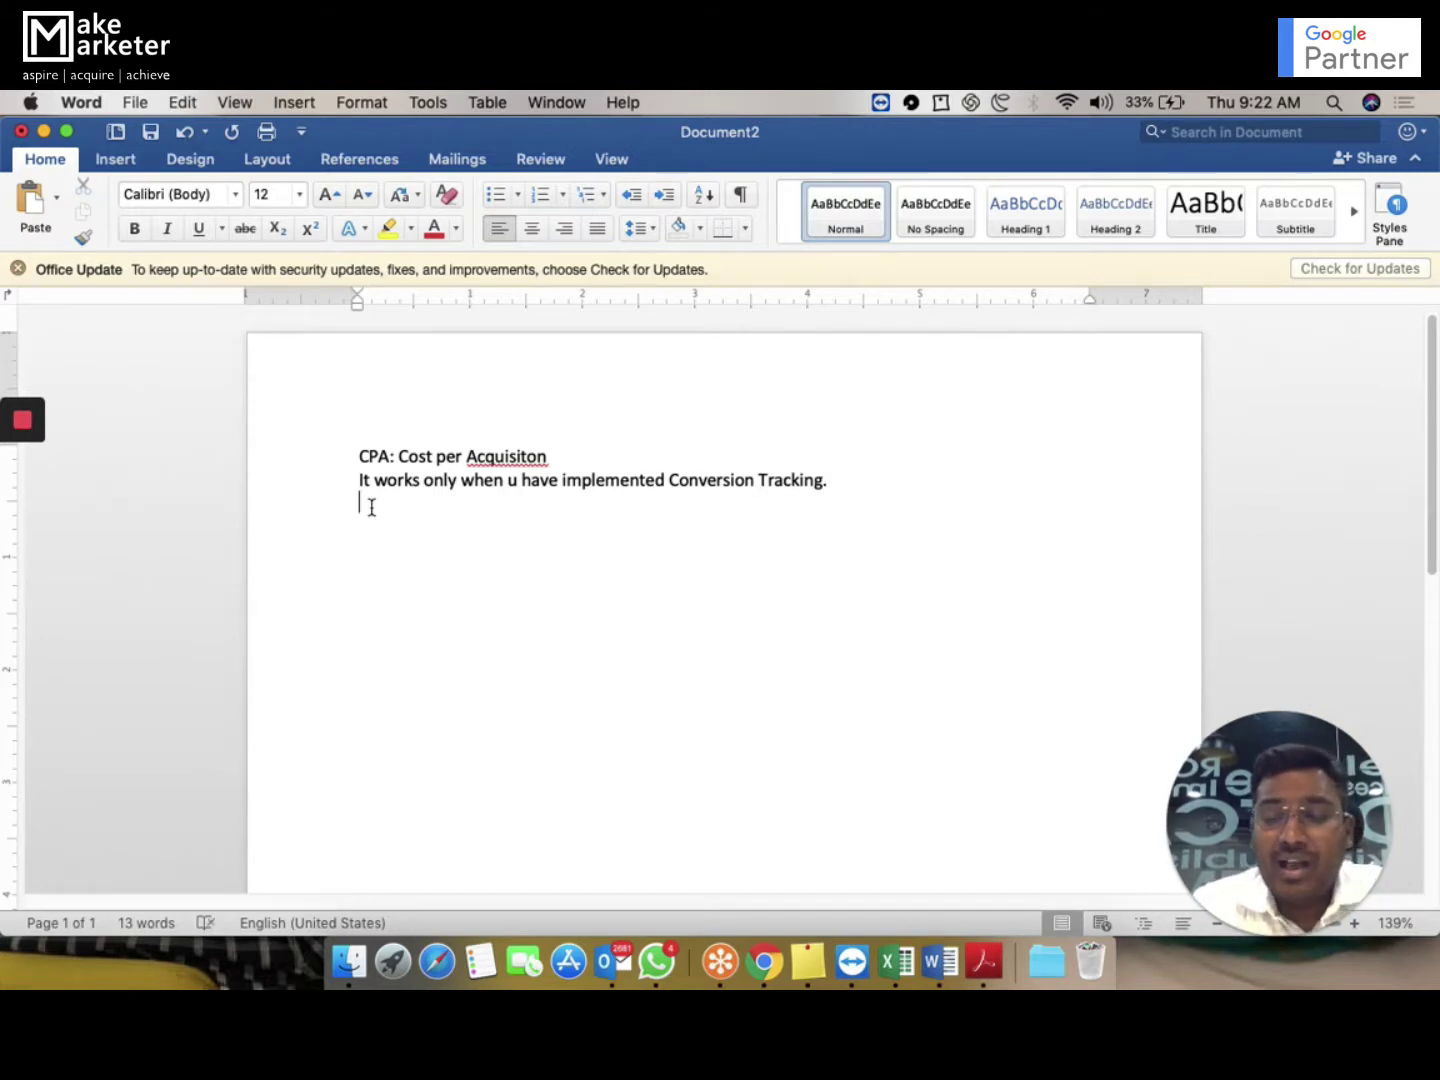
key(Return)
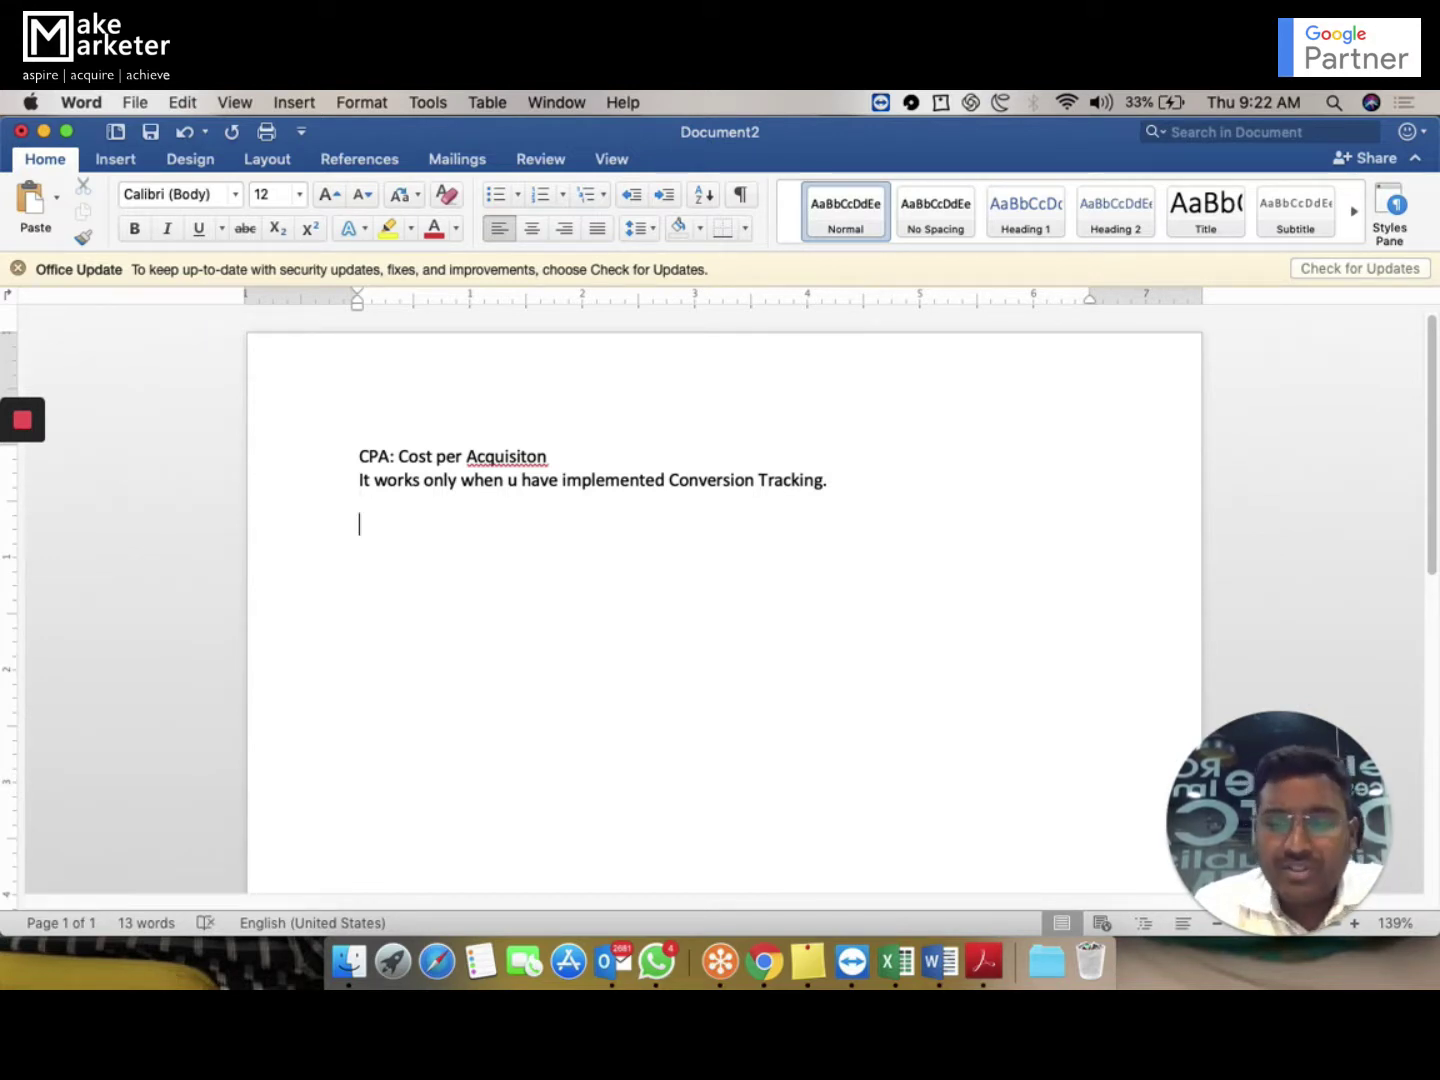
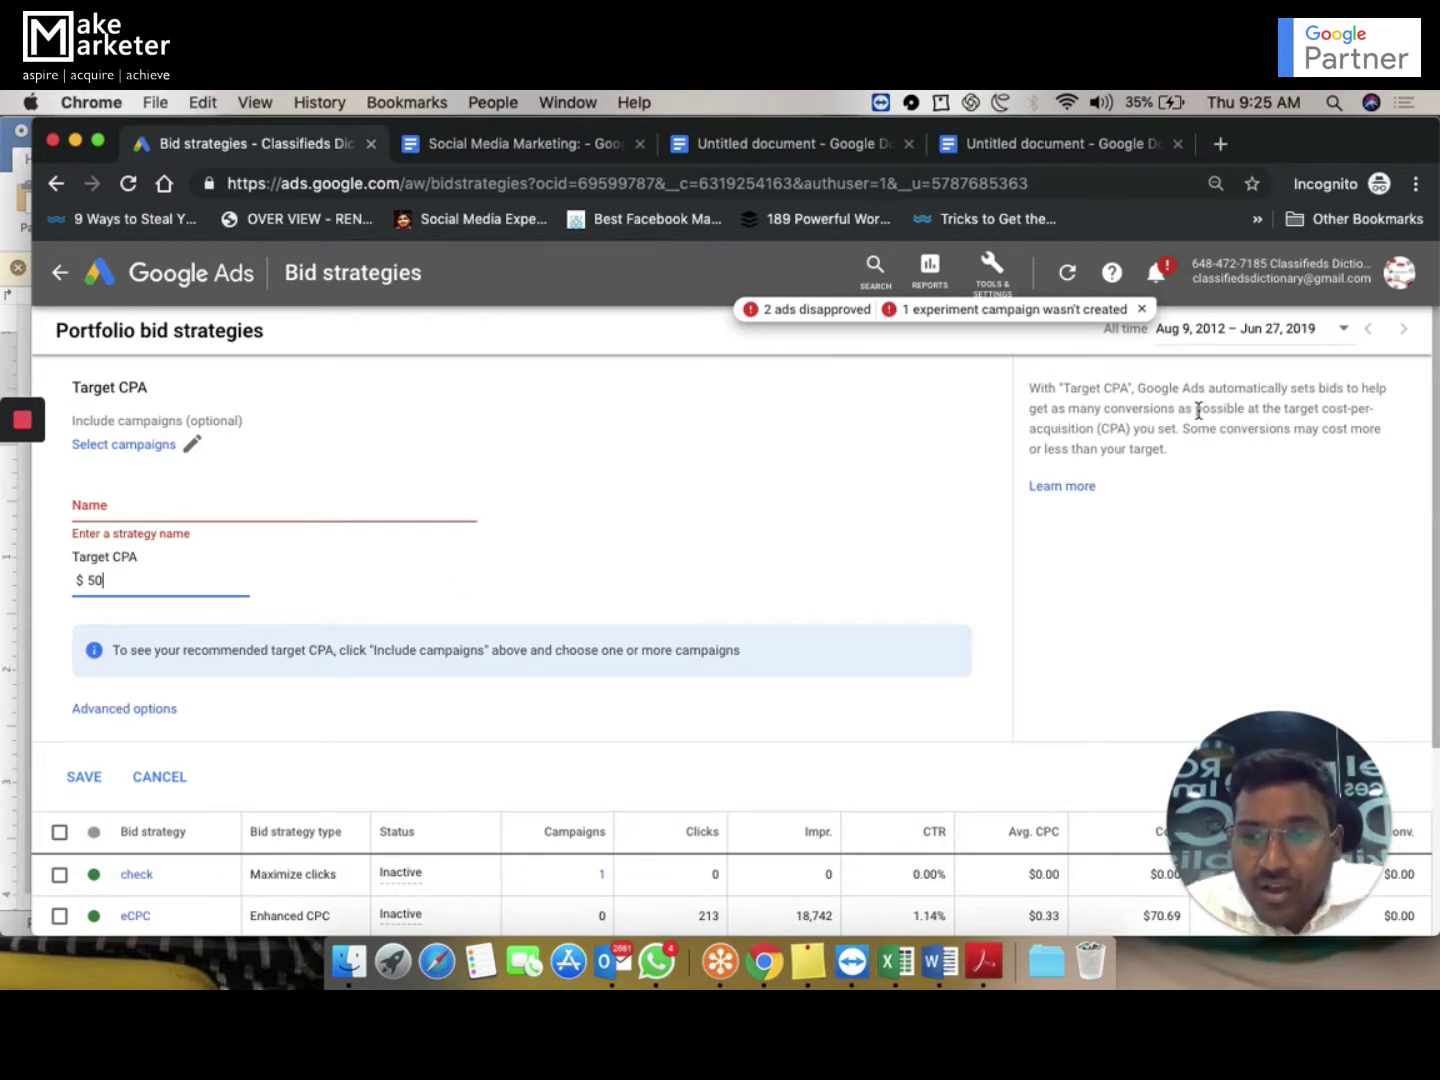
Highlight the part of the Target CPA description on conversions at the target cost-per-acquisition
click(1288, 392)
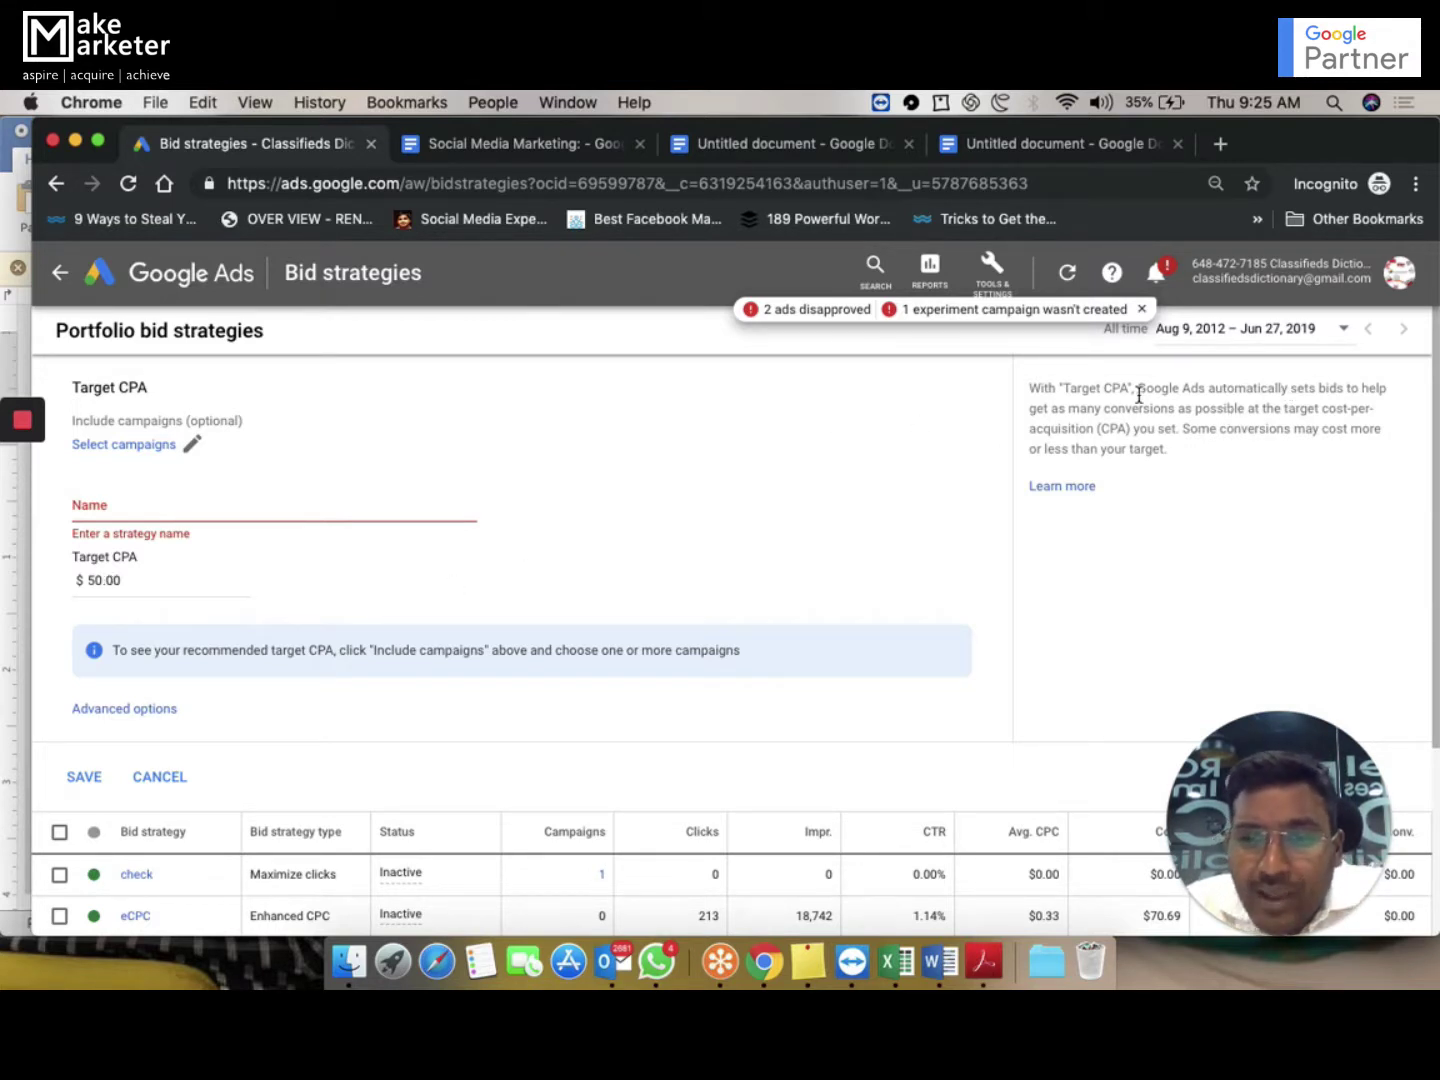
drag(1106, 408, 1131, 428)
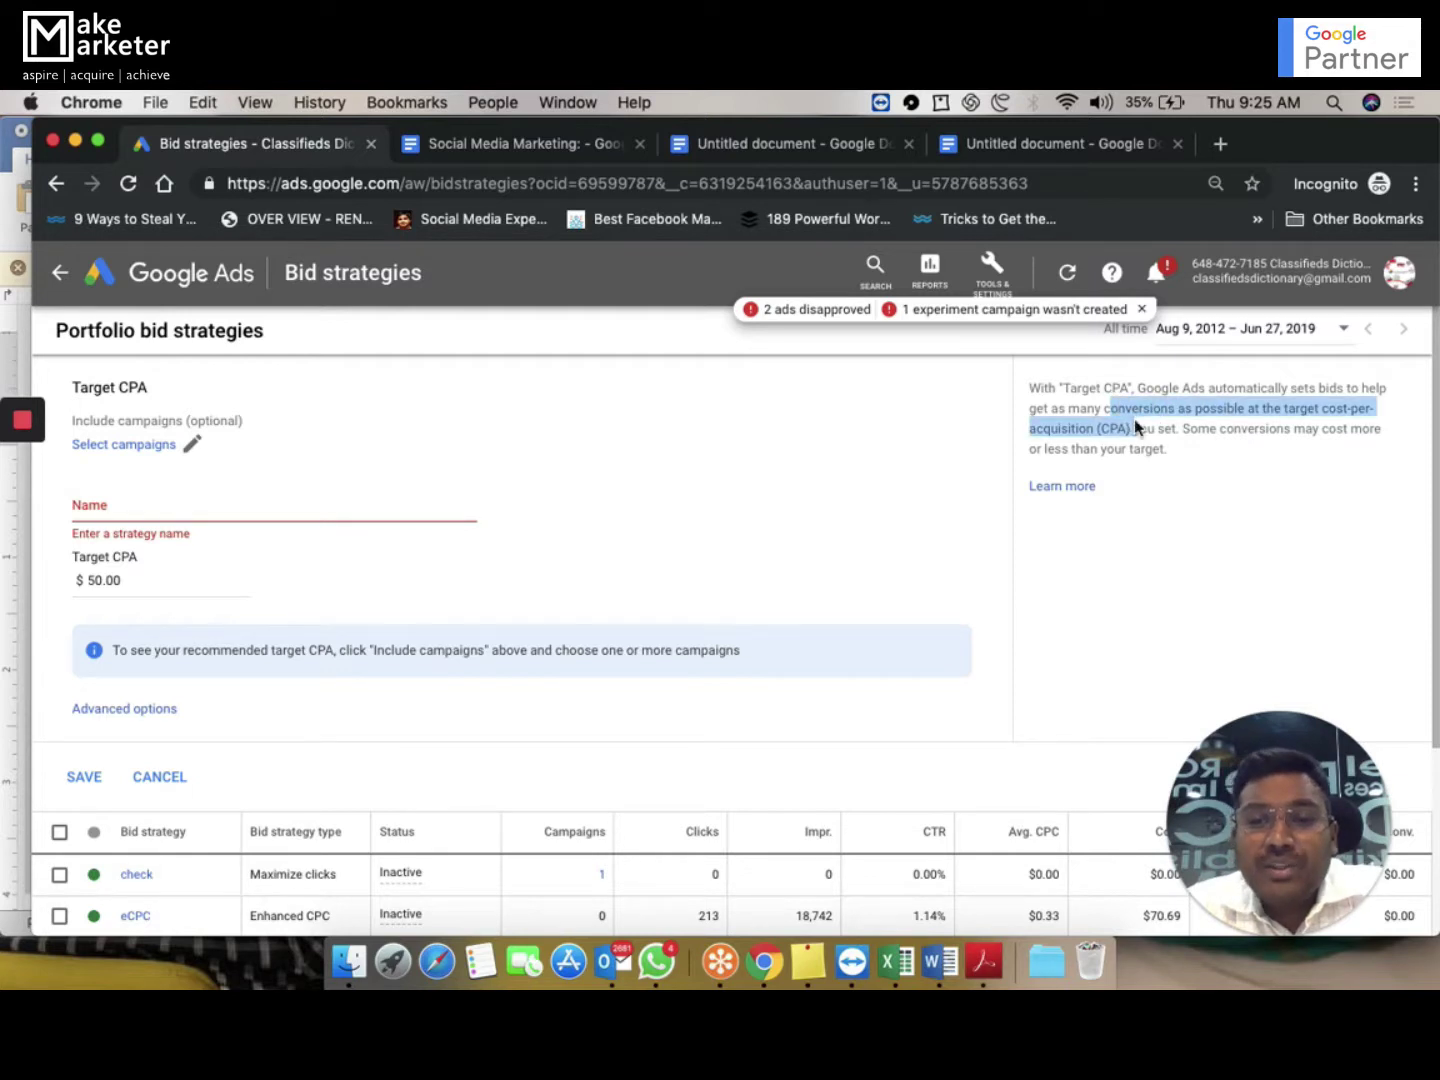
click(122, 582)
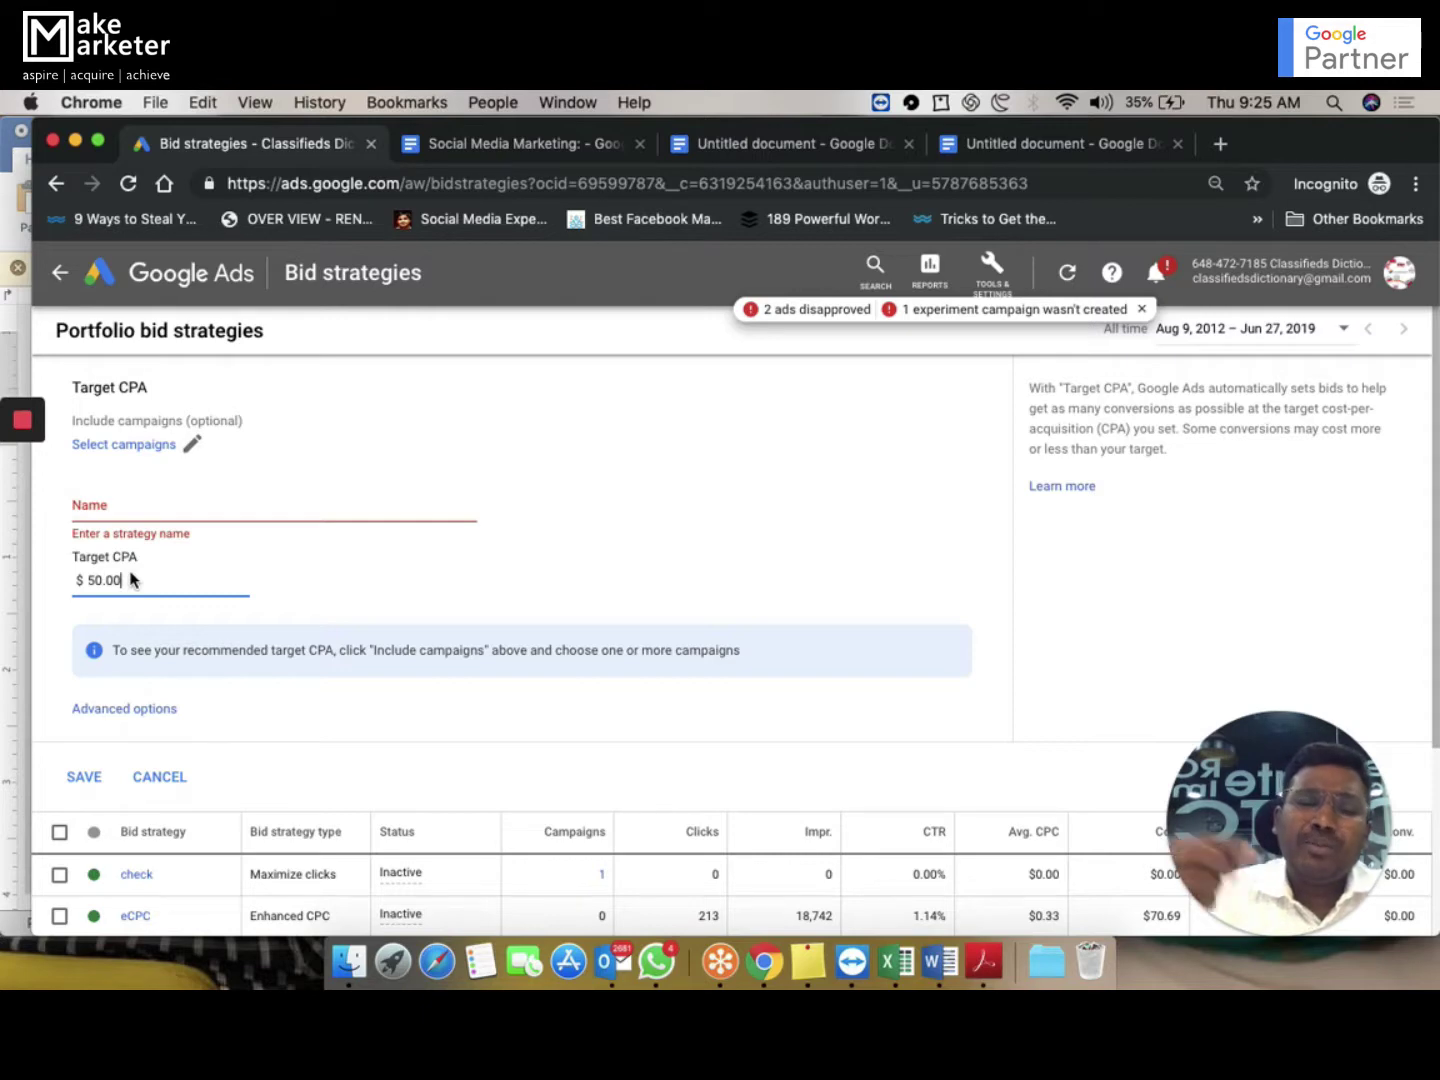
Check the acquisition cost in the Word notes, and set the strategy's Target CPA to $500 in Google Ads
key(ctrl+Up)
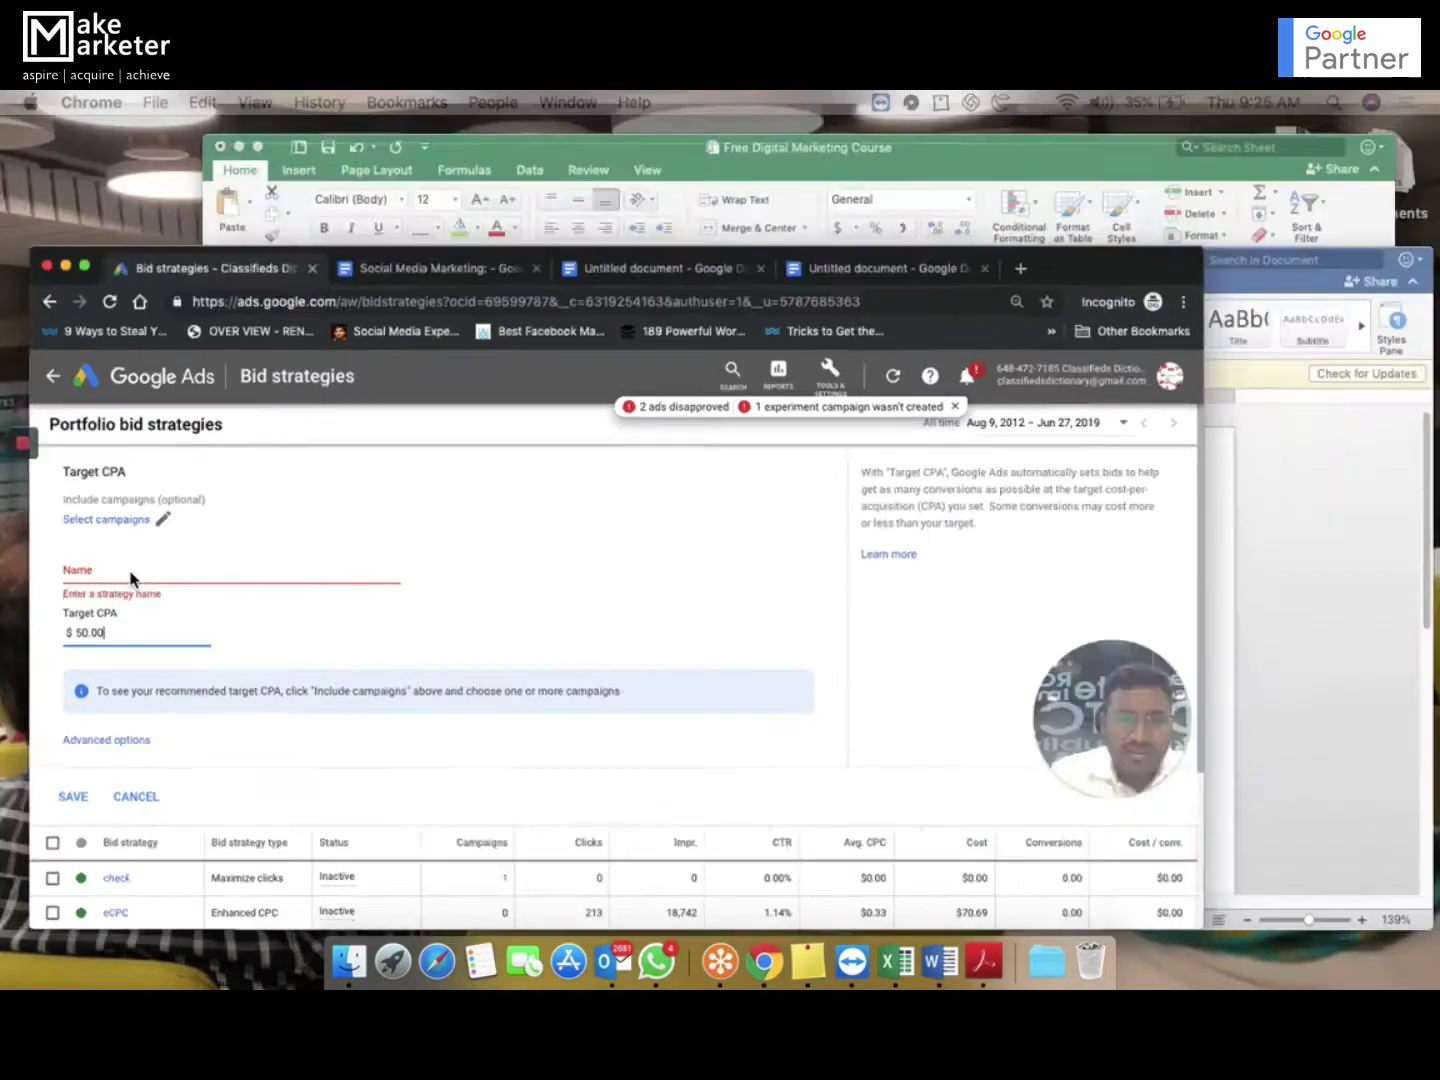
click(1003, 800)
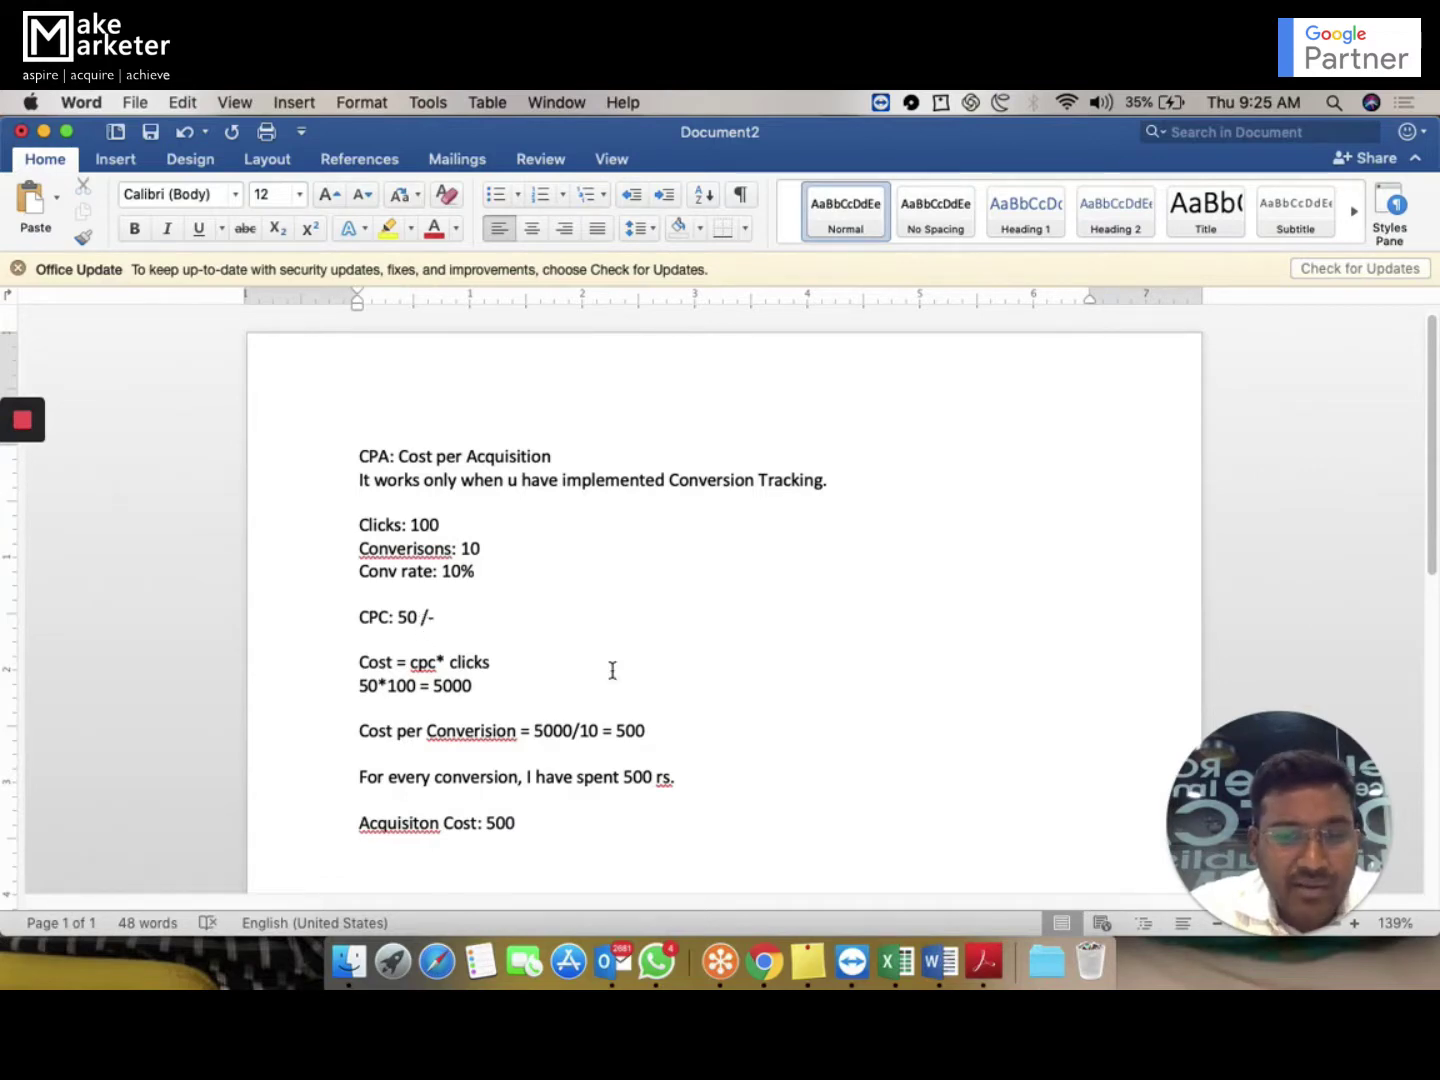
key(ctrl+Up)
click(190, 744)
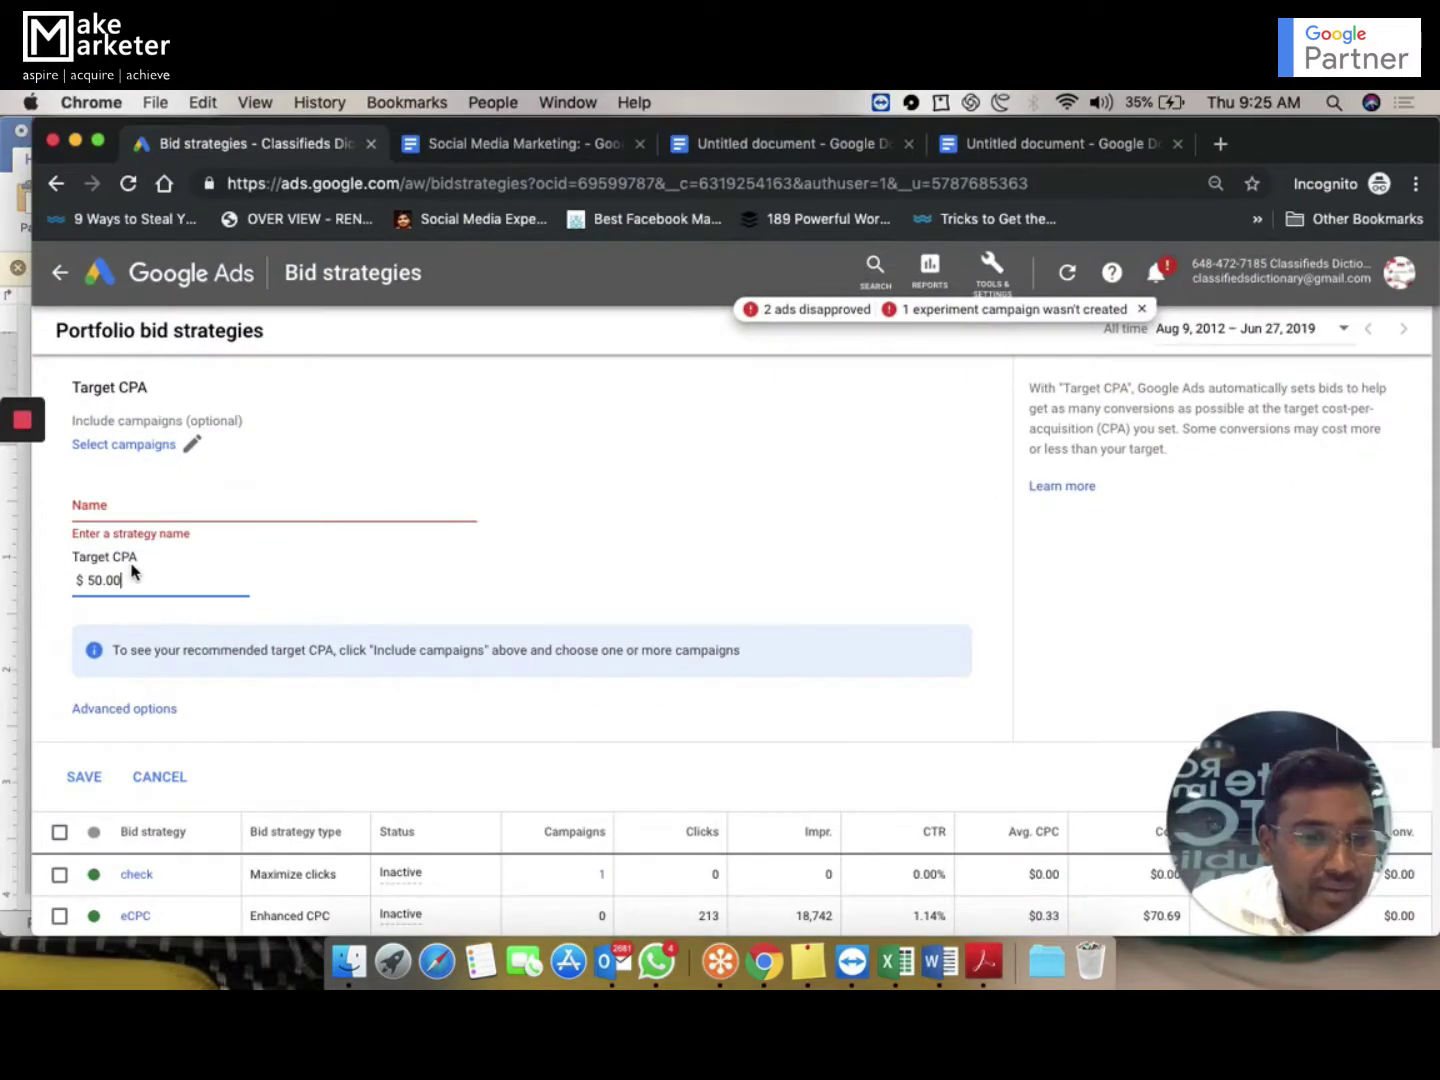
click(96, 574)
text(0)
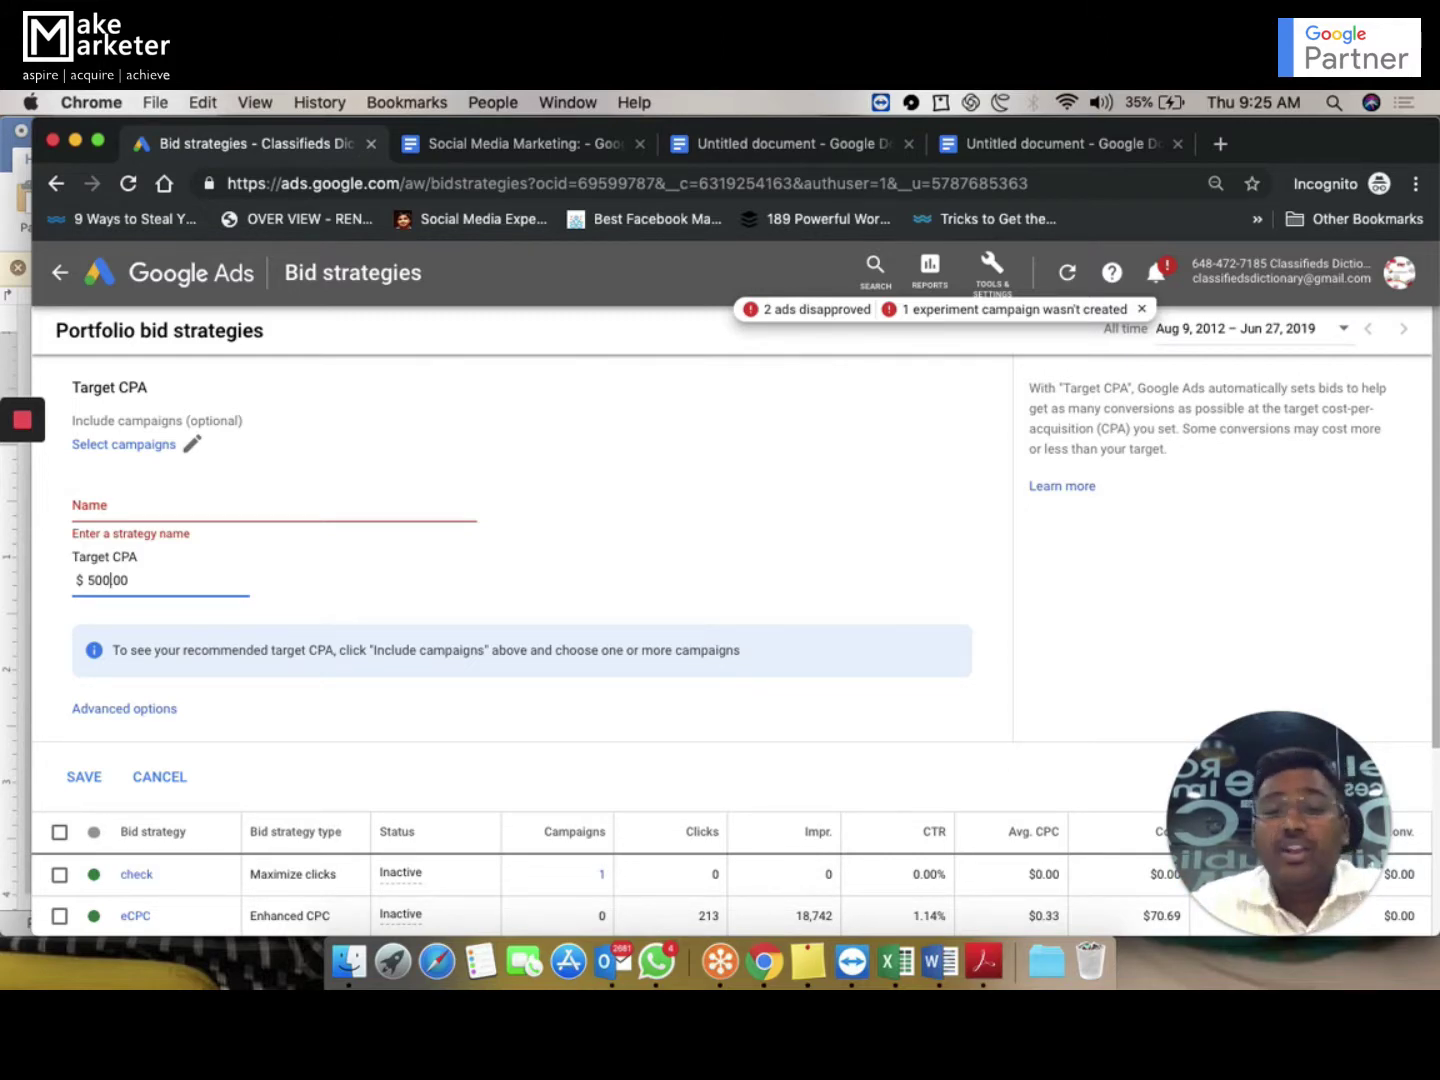
Review the cost-per-conversion calculation in the Word notes and return to the Target CPA form in Chrome
key(ctrl+Up)
click(850, 765)
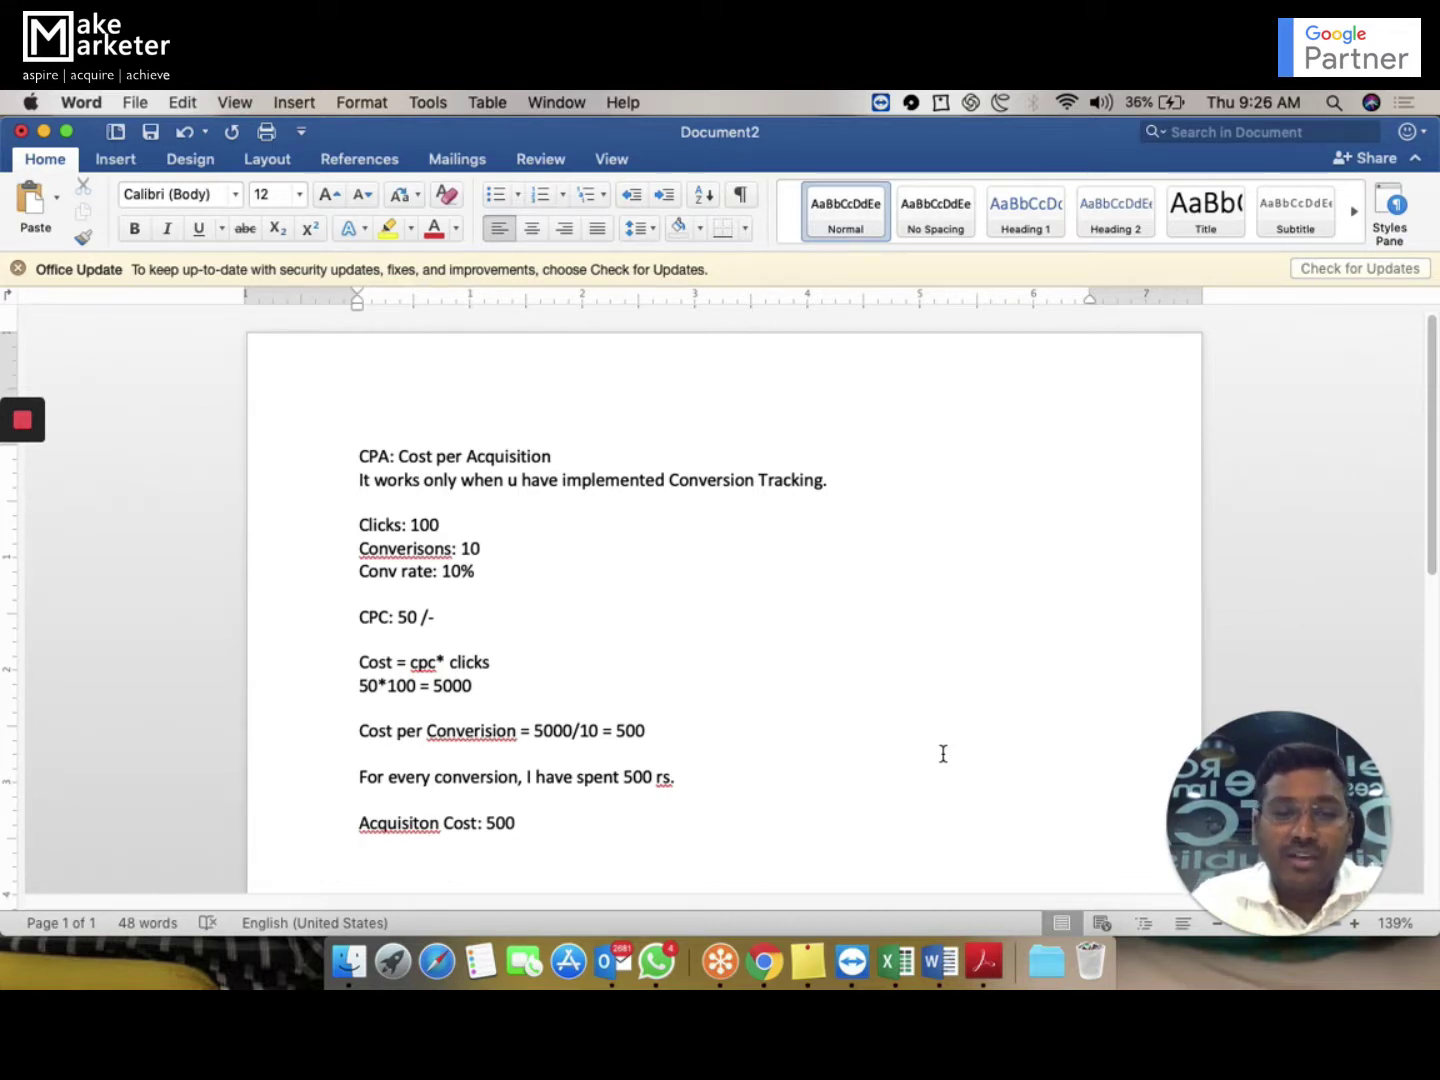
key(ctrl+Up)
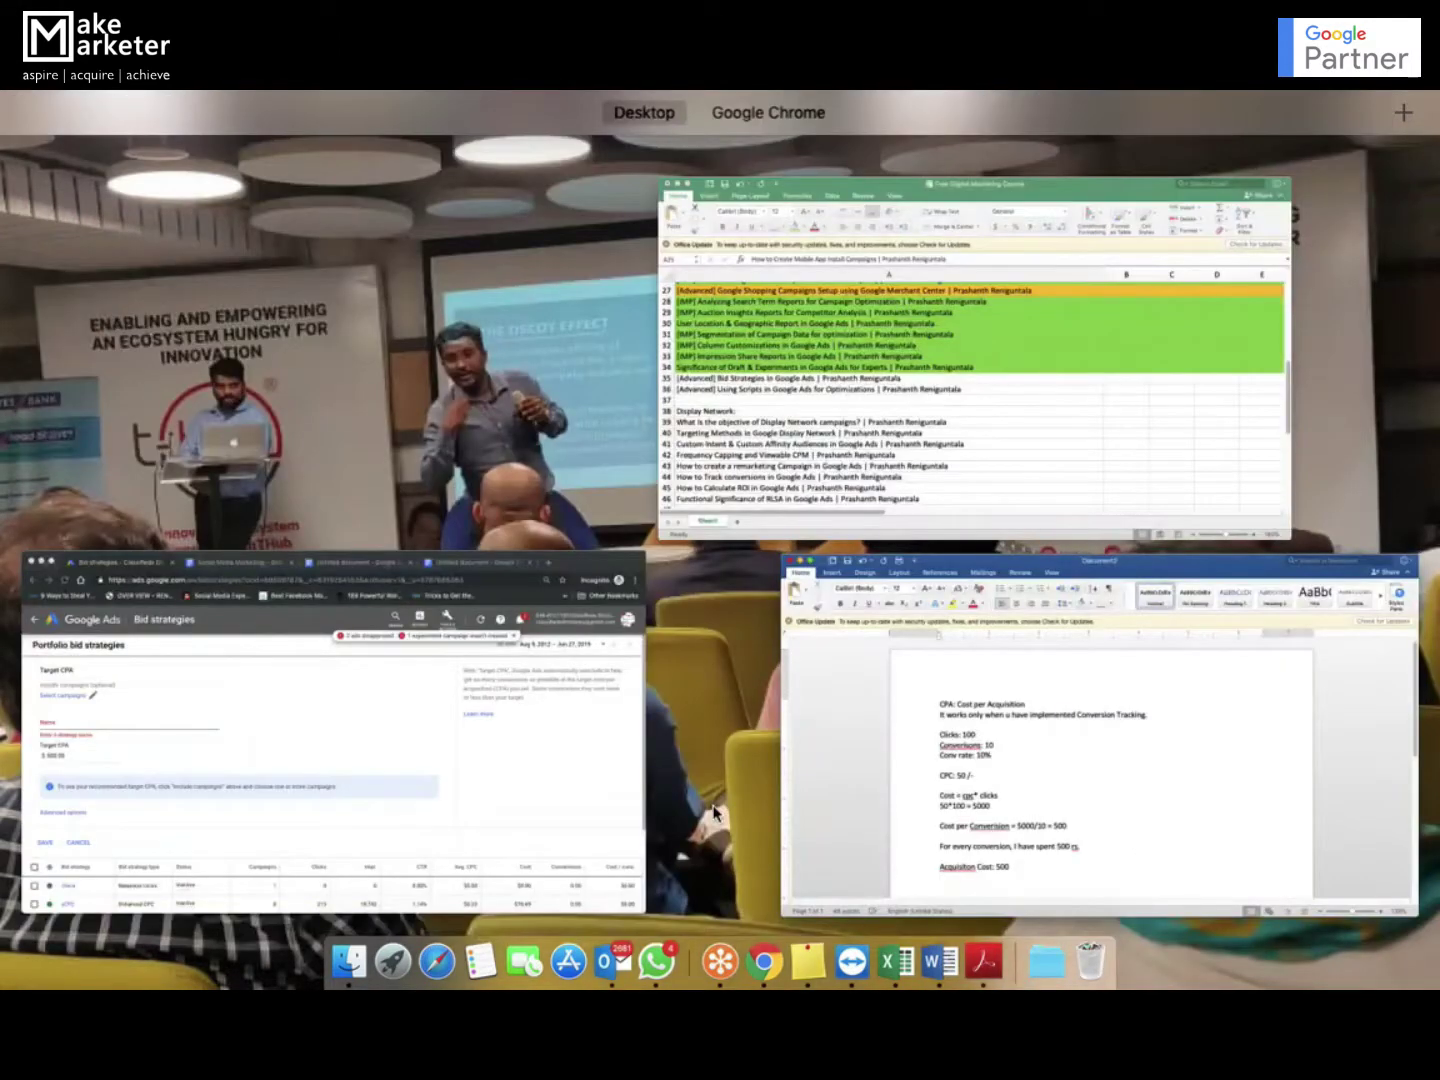
click(562, 775)
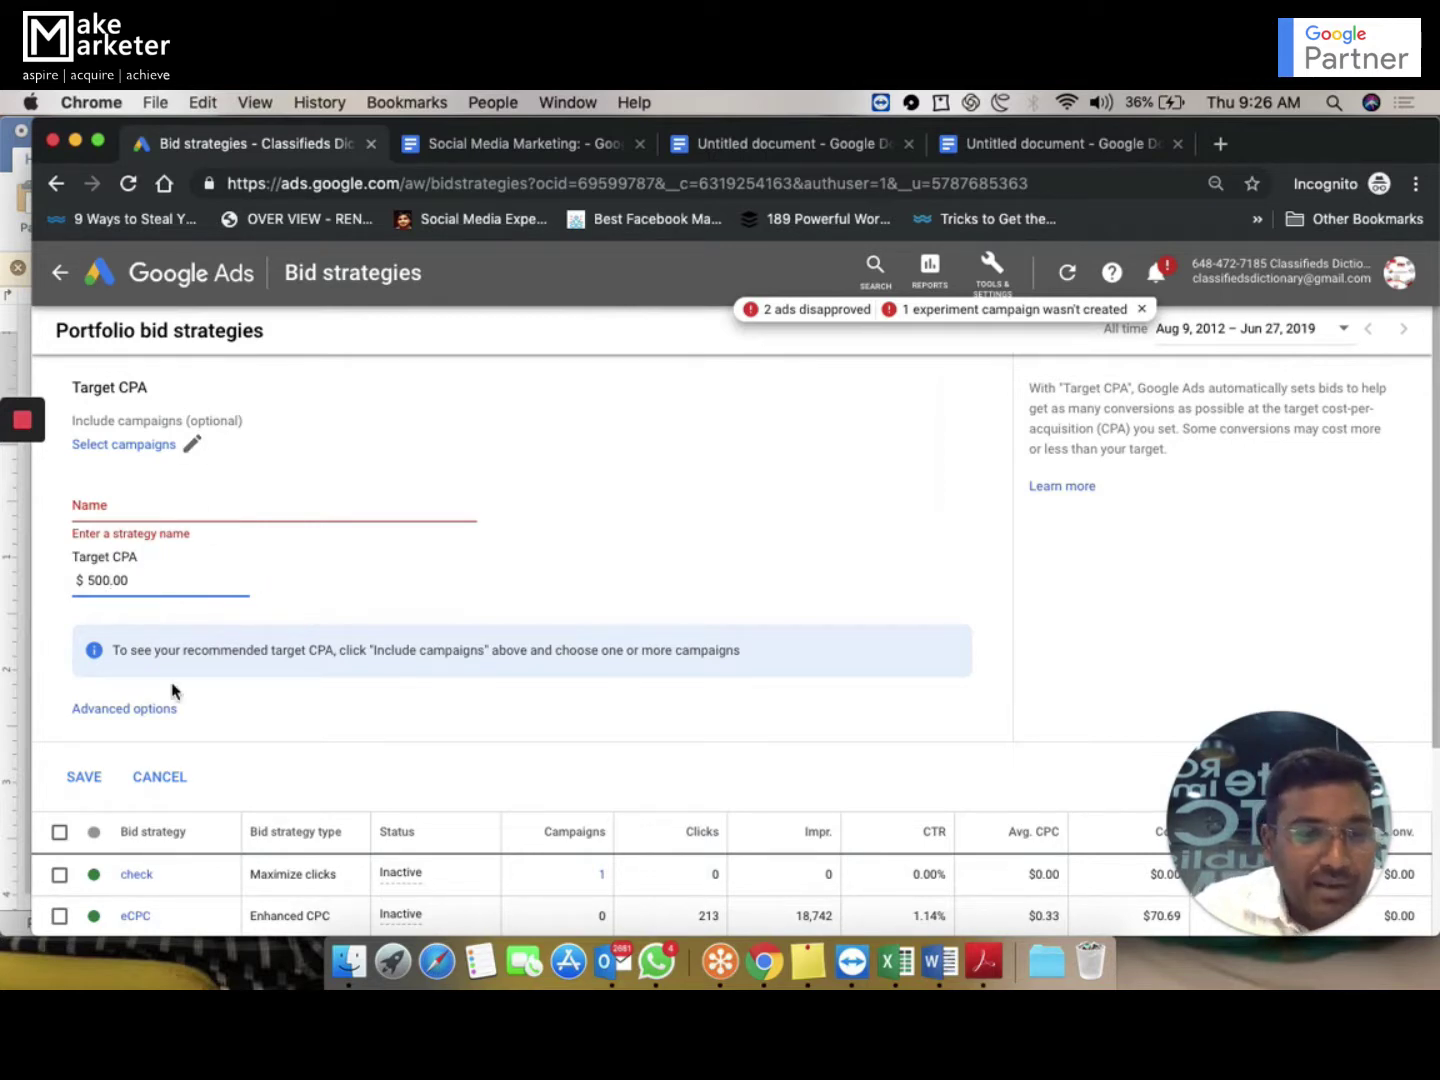
Discard the Target CPA strategy and start a new Target ROAS portfolio strategy
click(165, 778)
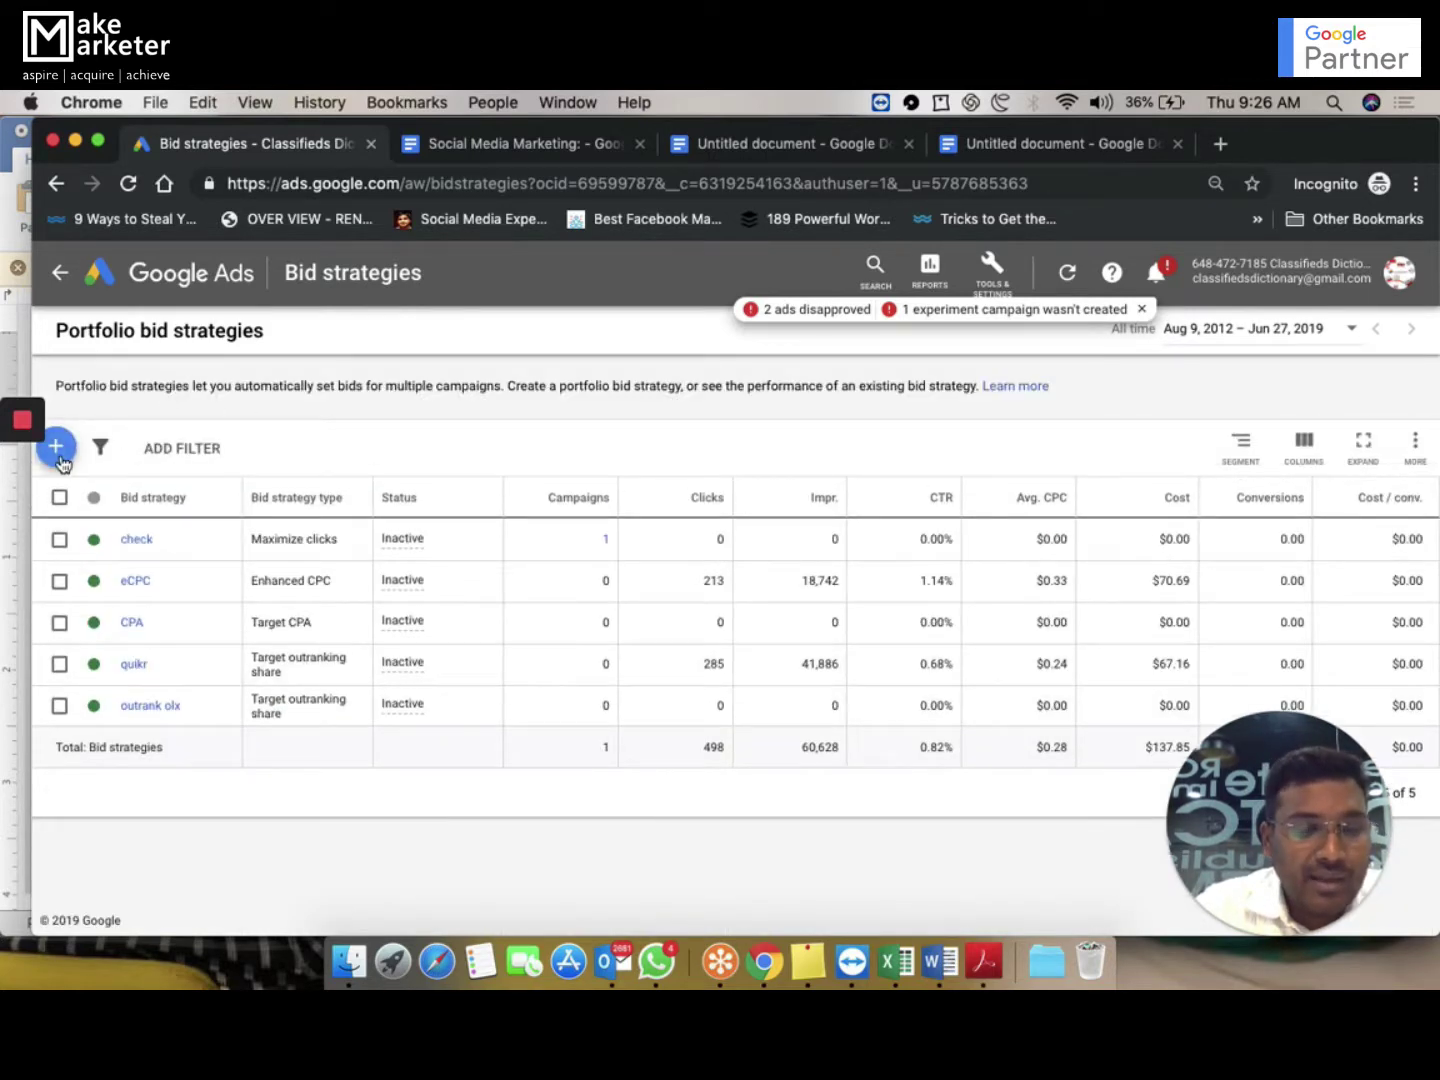
click(58, 455)
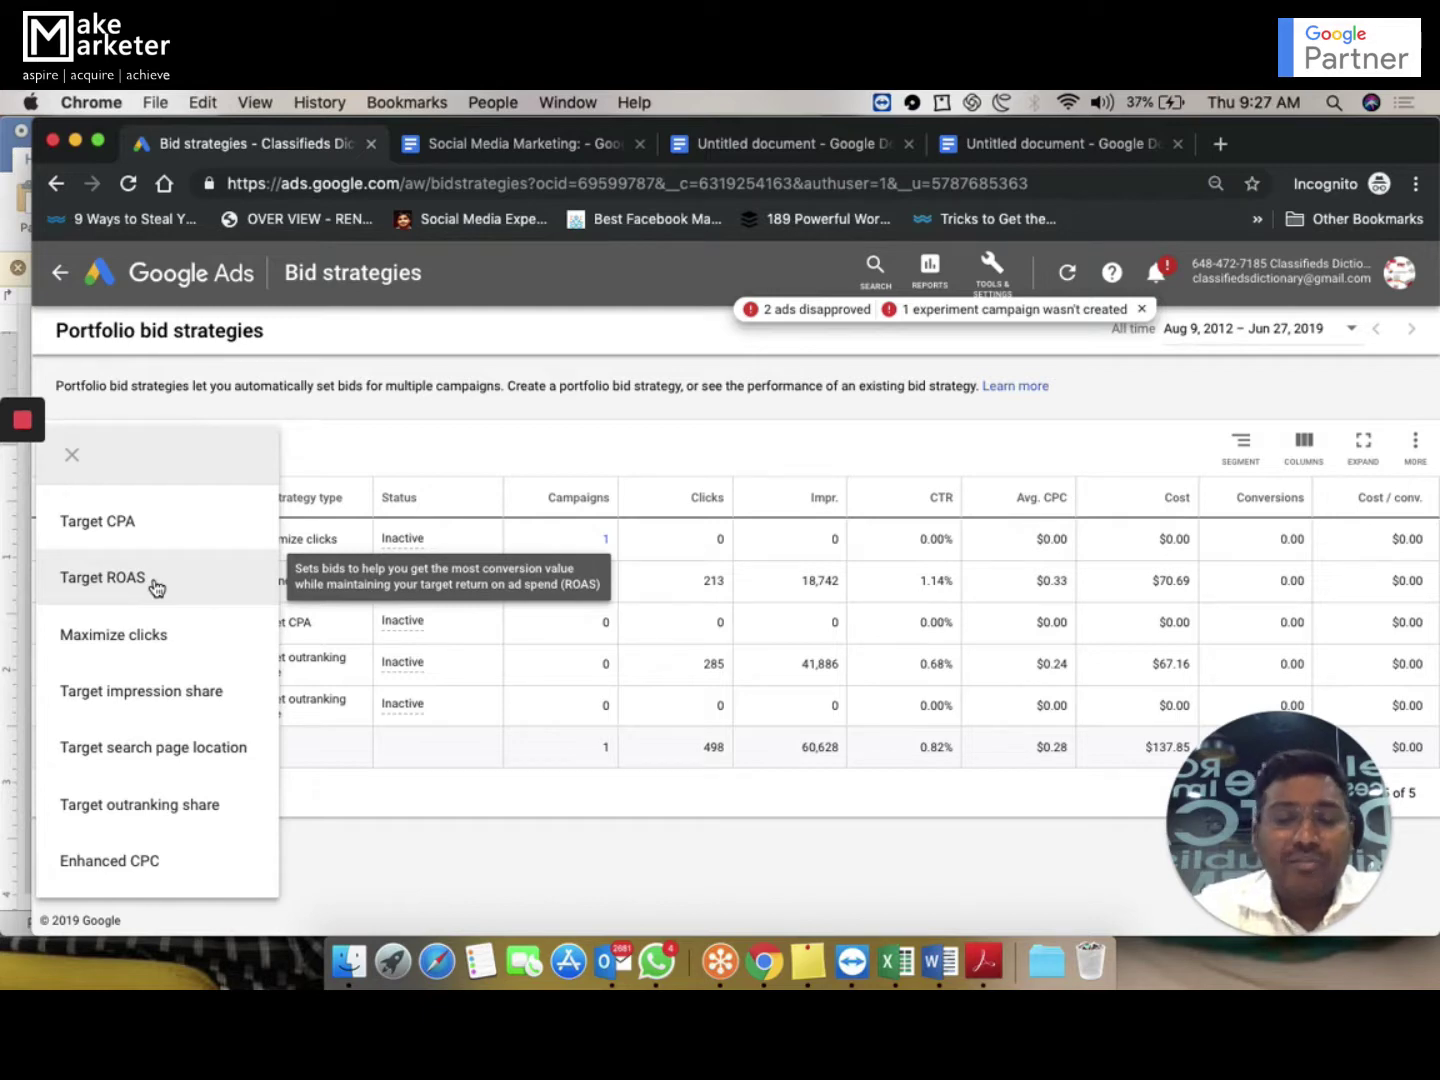
click(155, 587)
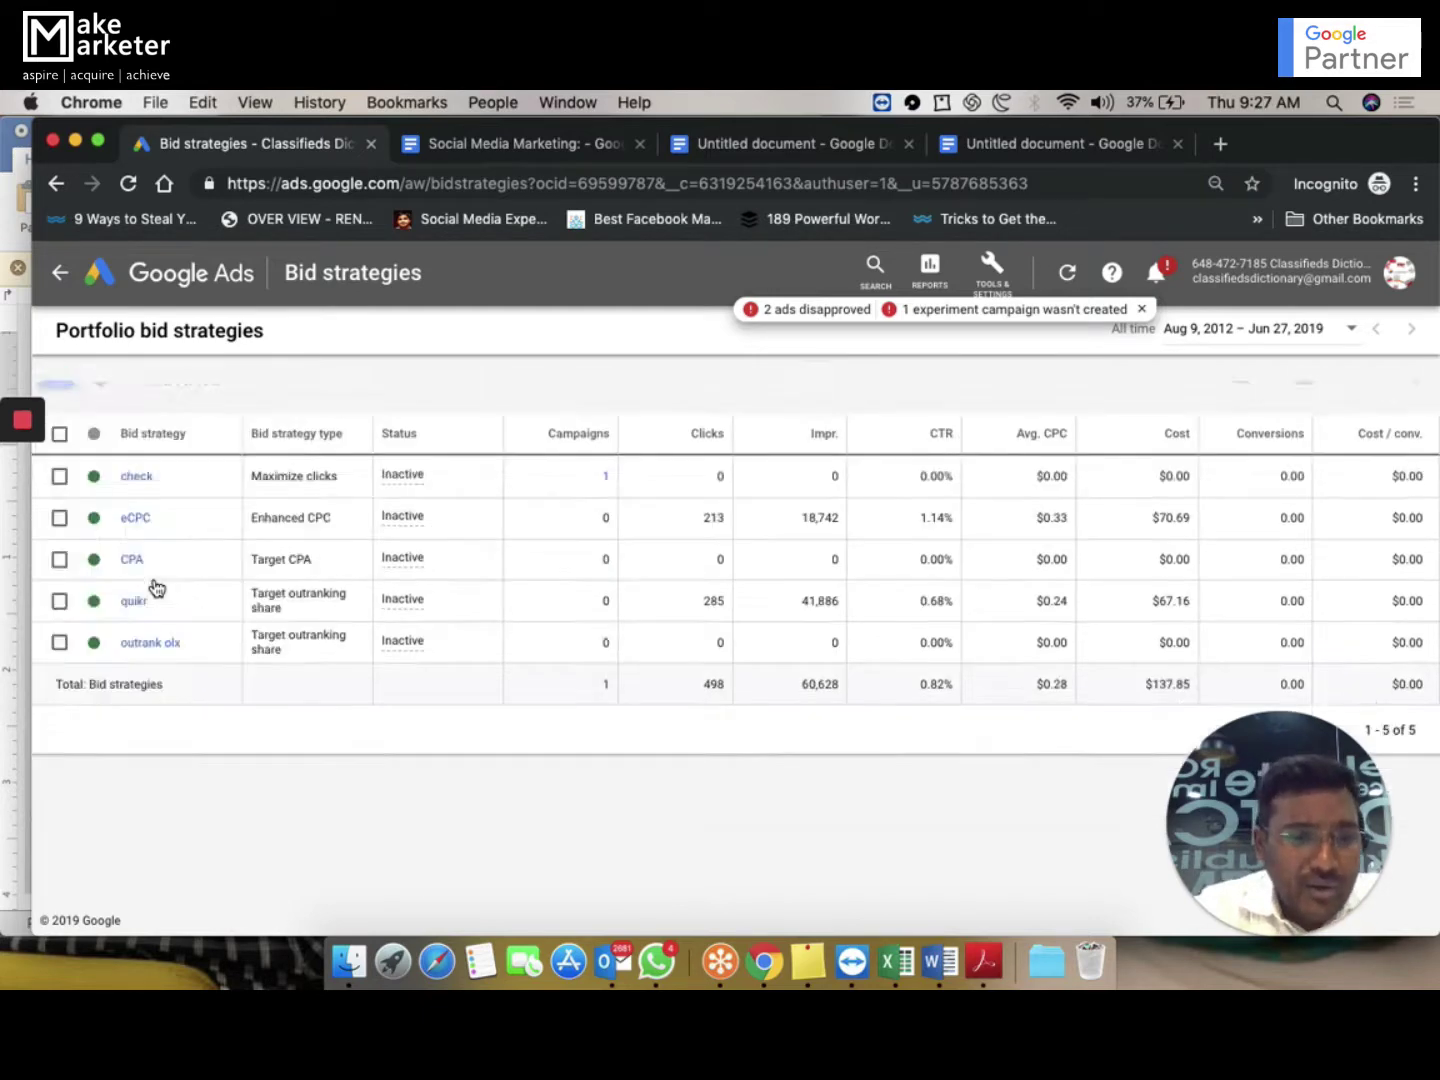
Set the Target ROAS to 500% and highlight the description of how Google Ads sets bids for it
click(135, 586)
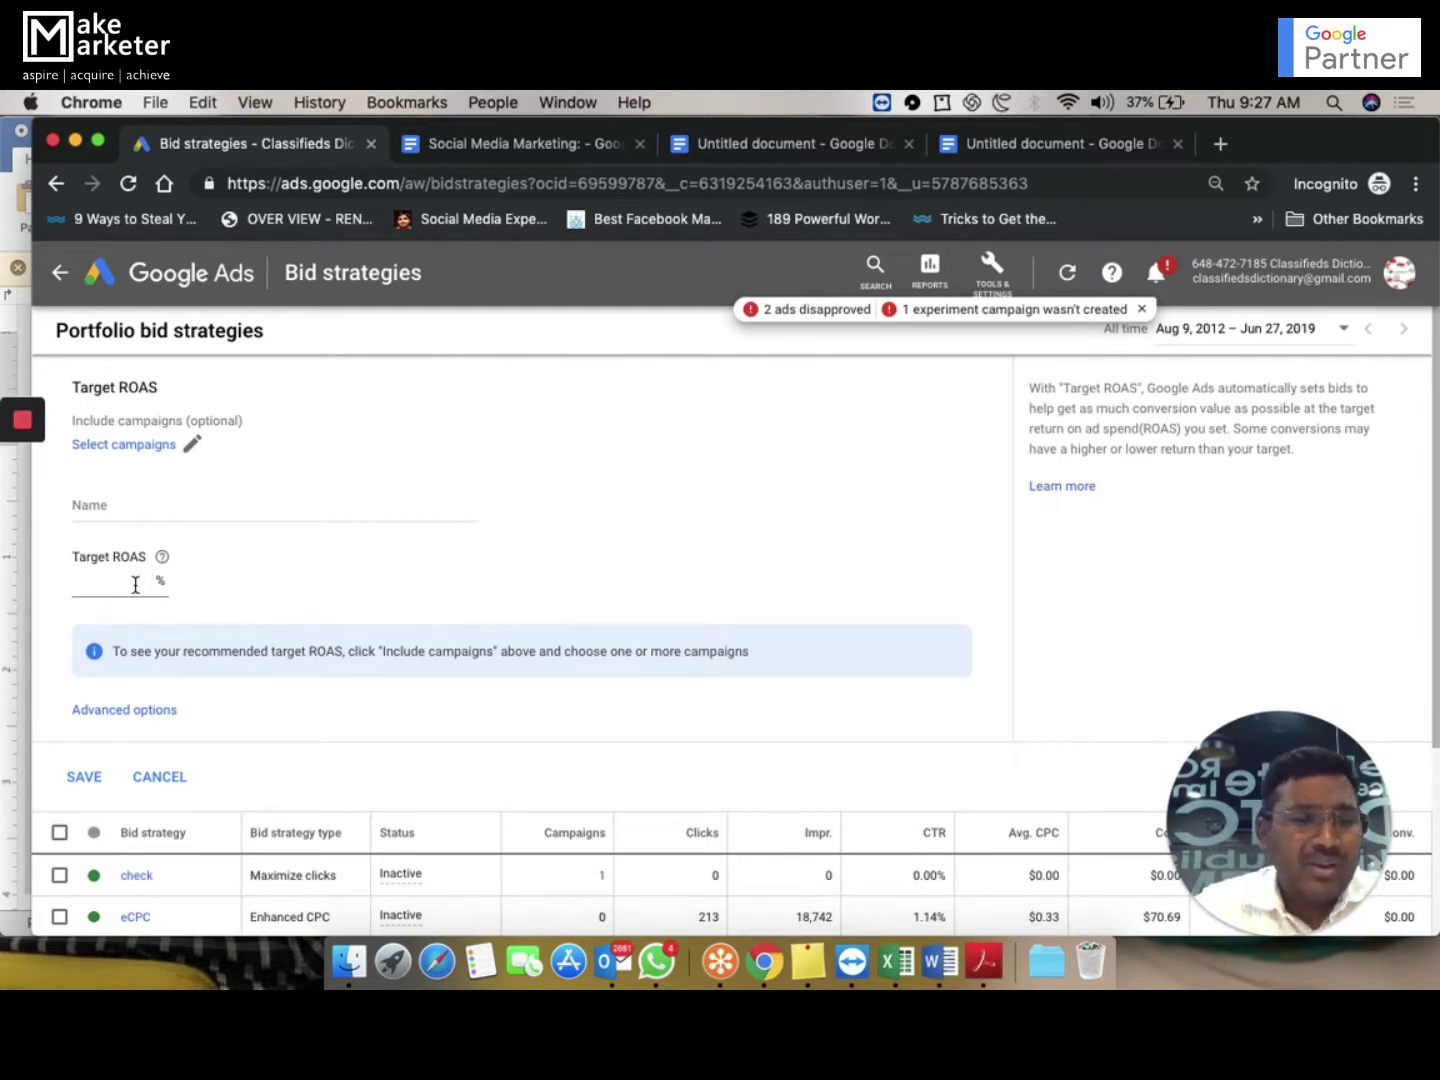
text(500)
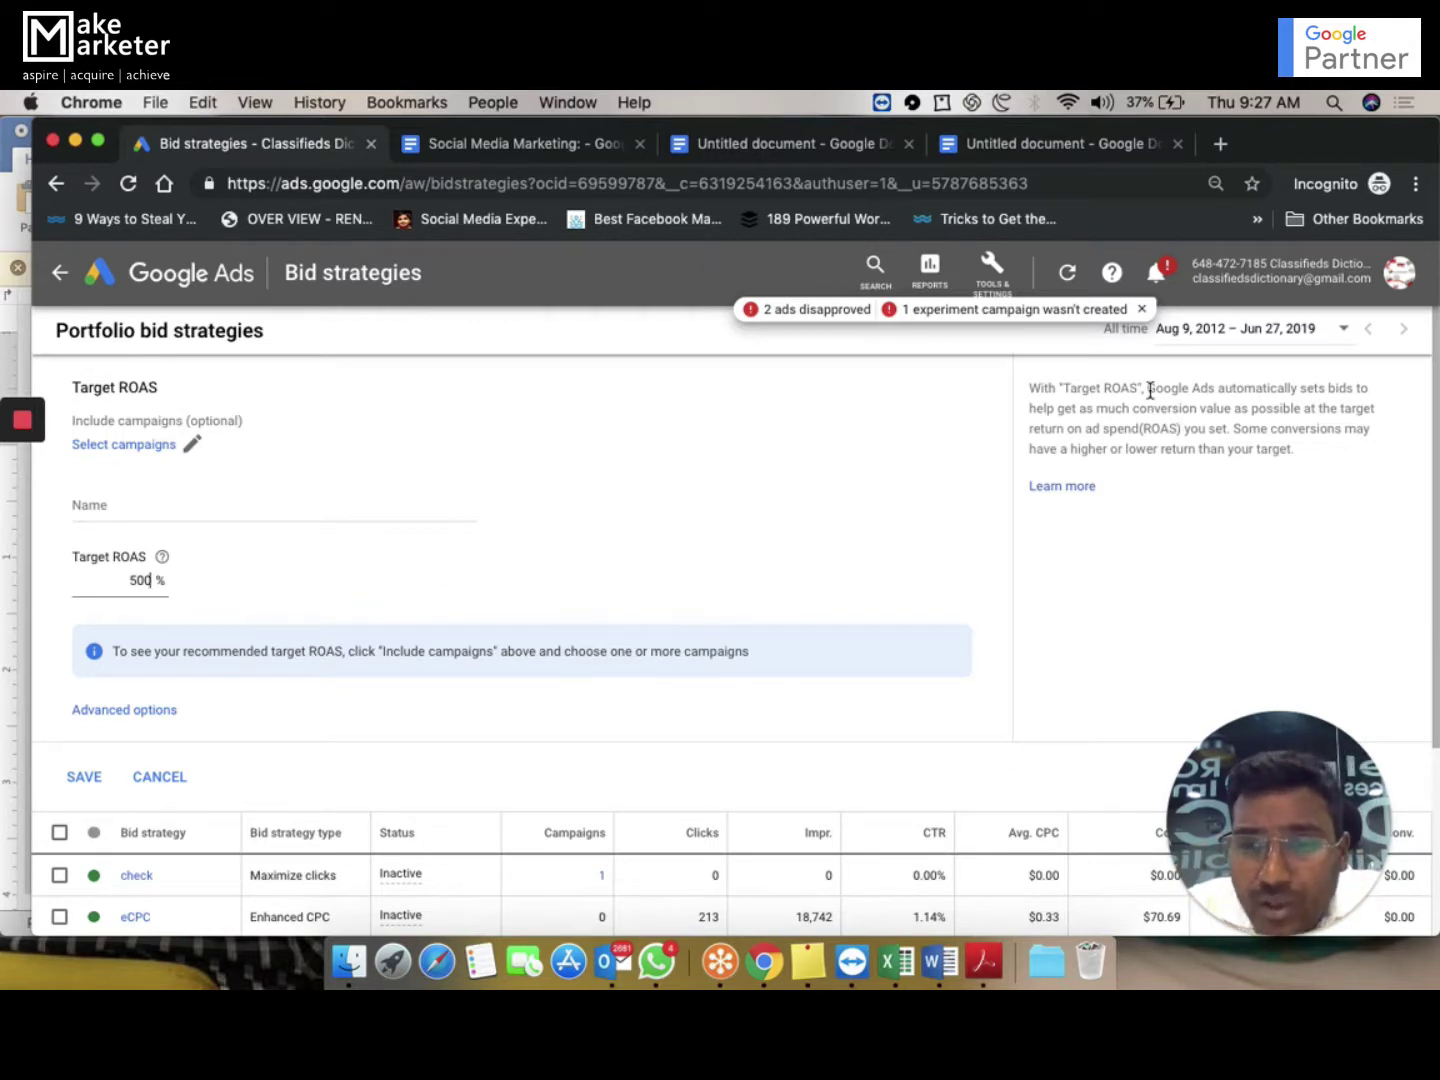
drag(1147, 387, 1201, 412)
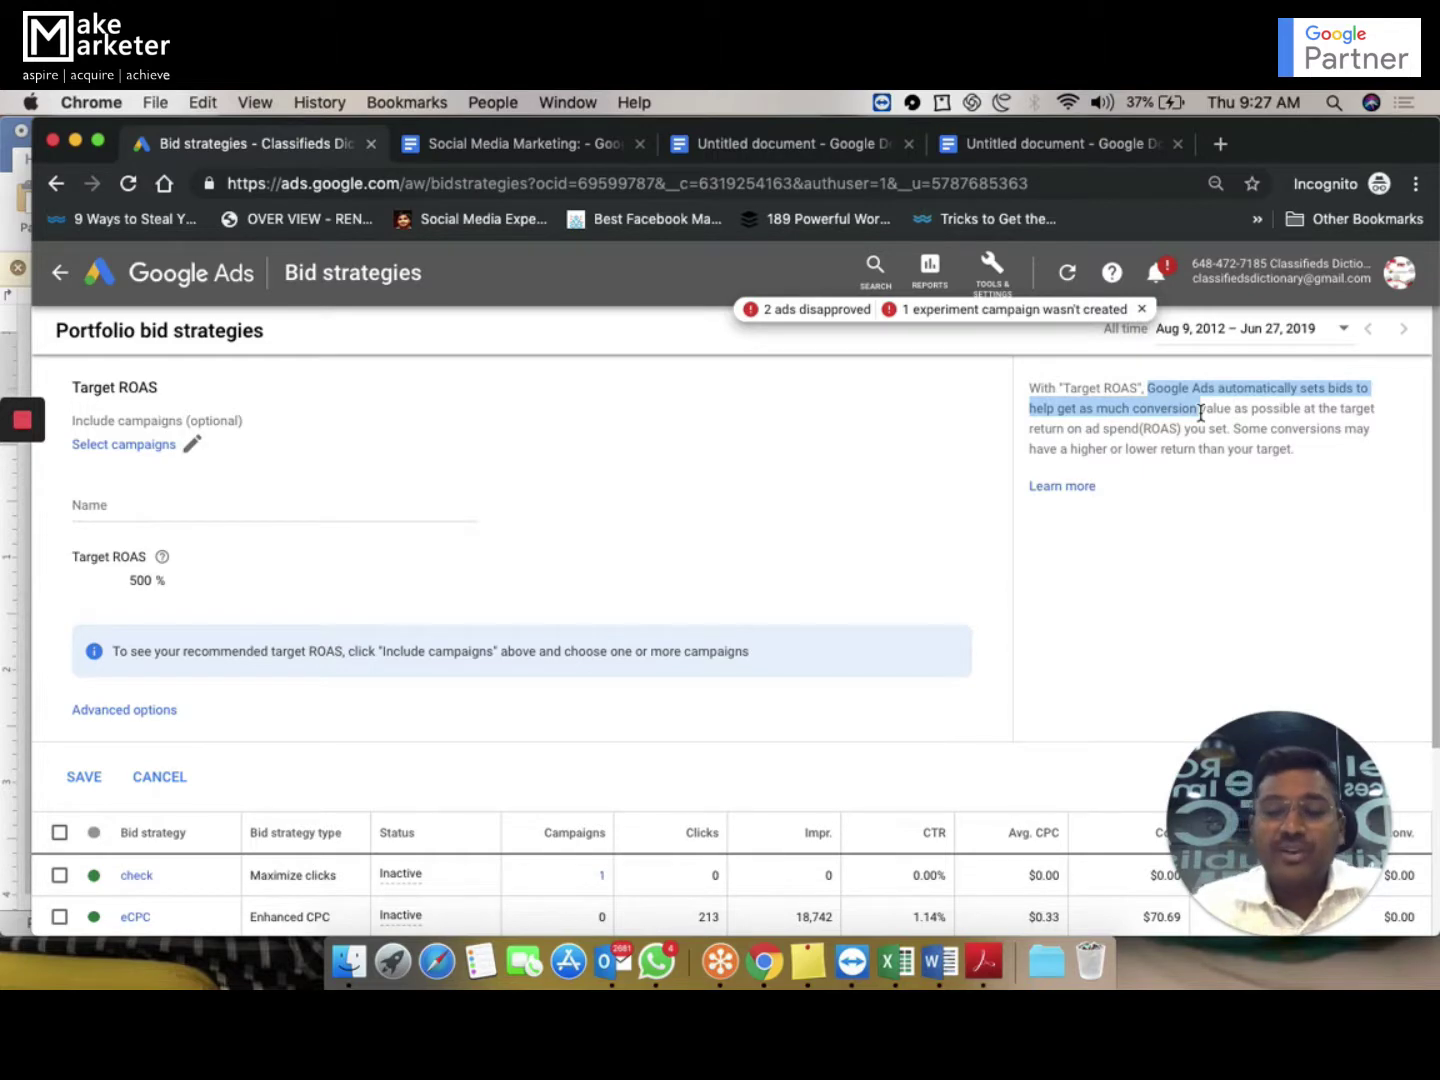
Go to the account's conversion actions and start a new website conversion action in the Lead category
click(992, 268)
click(845, 375)
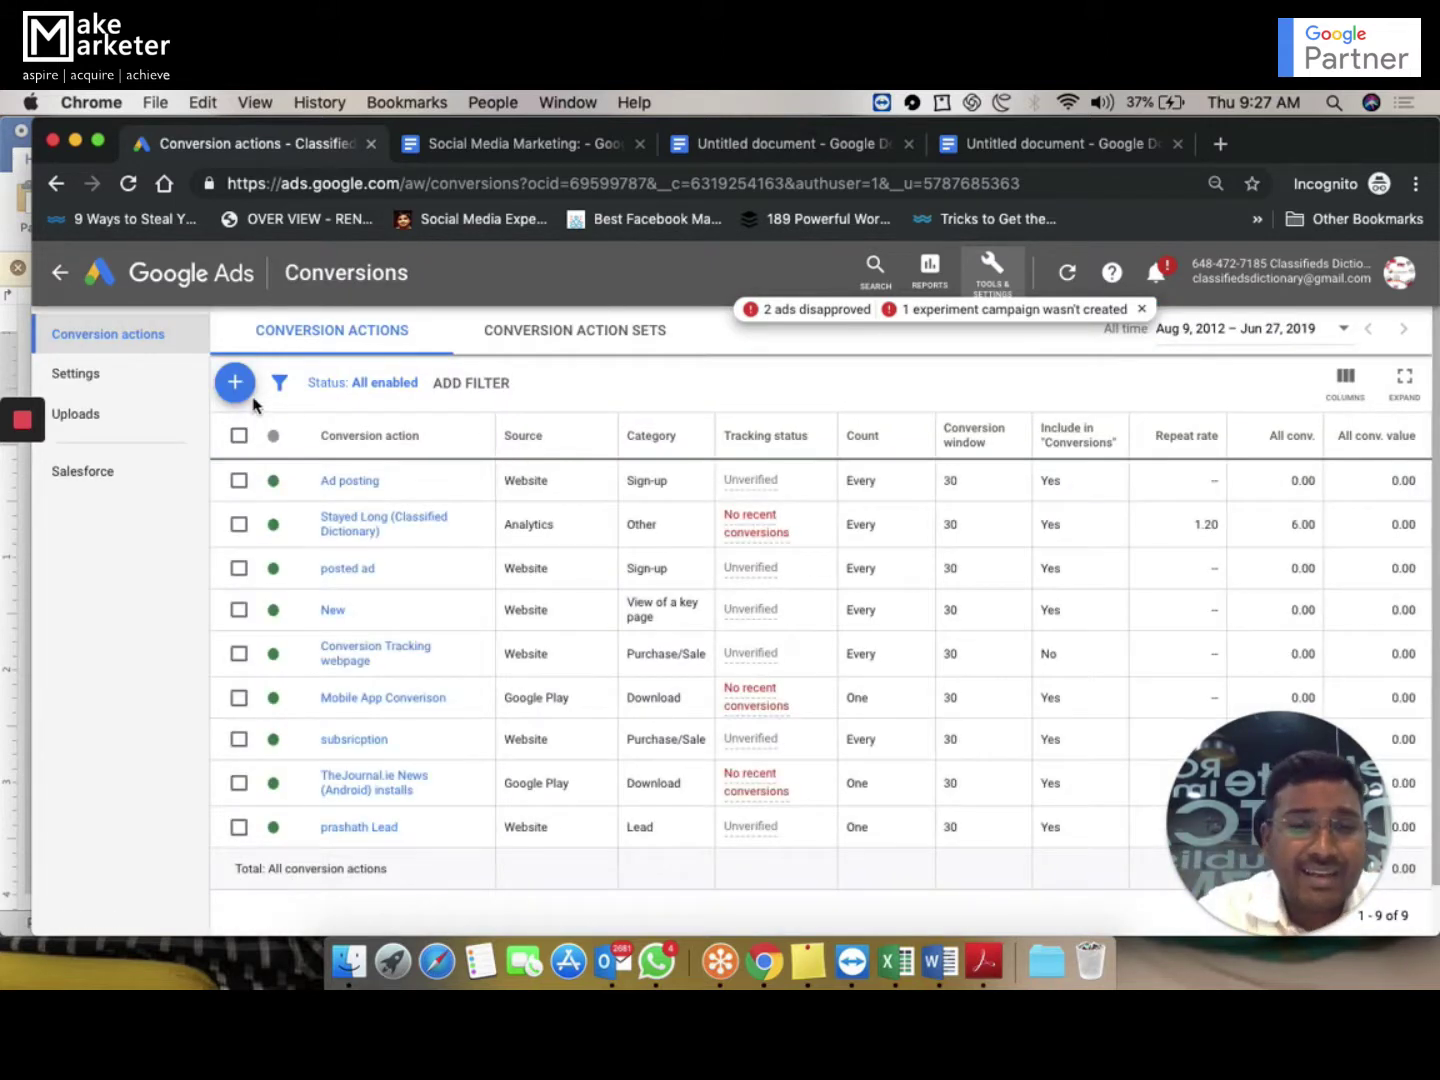
click(238, 390)
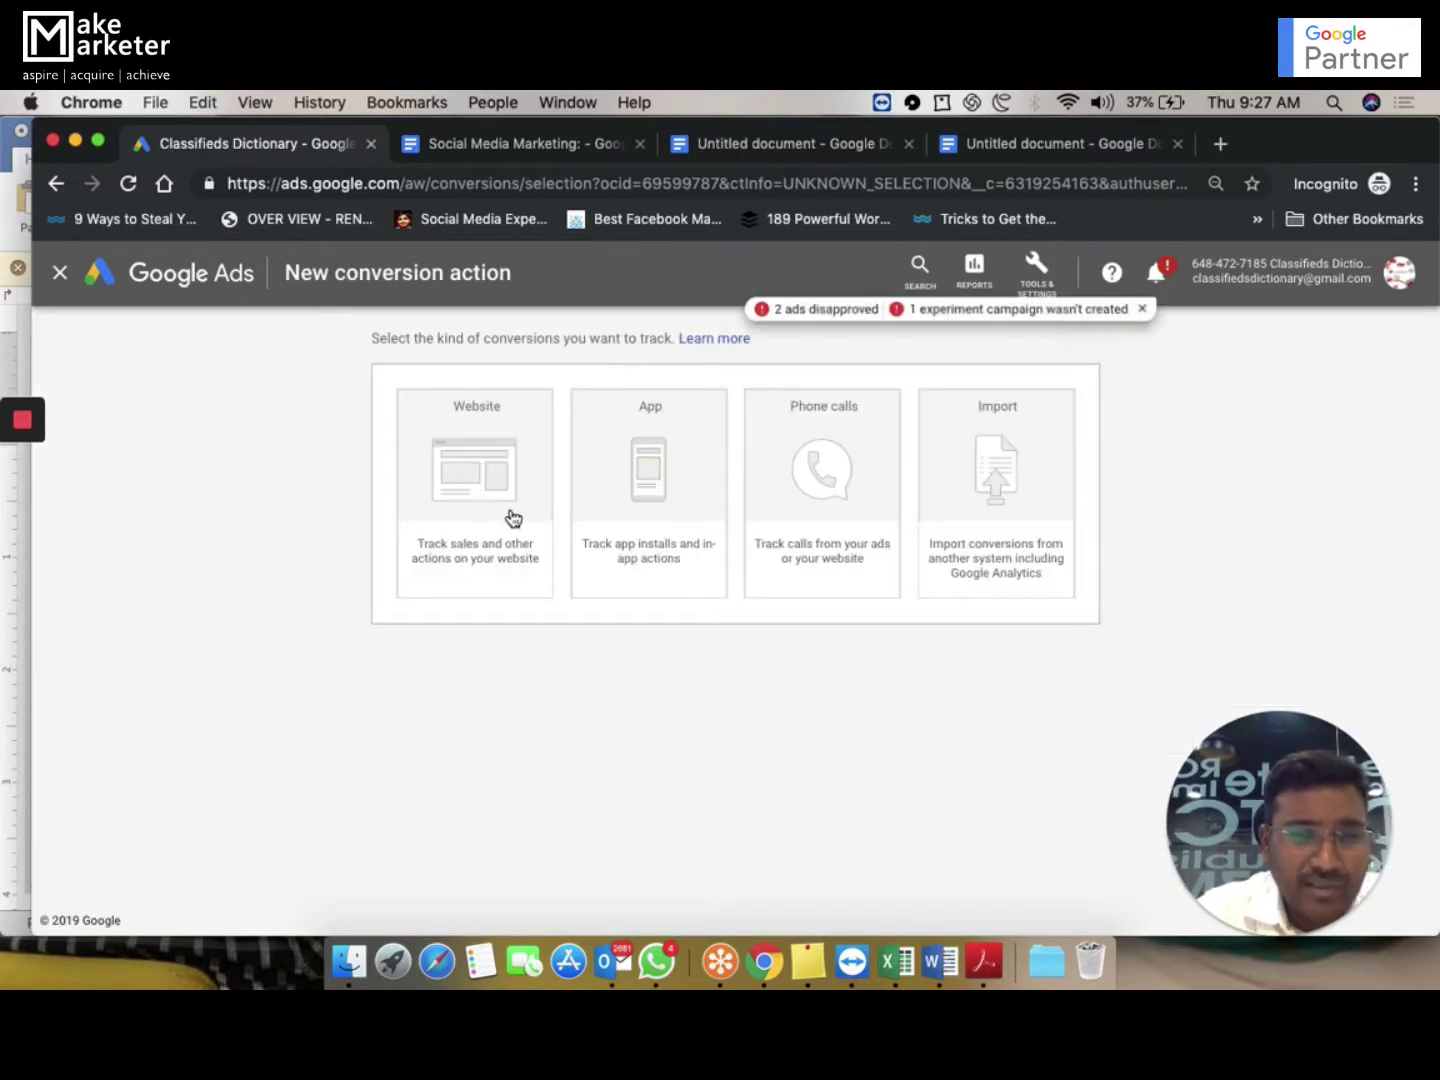
click(449, 473)
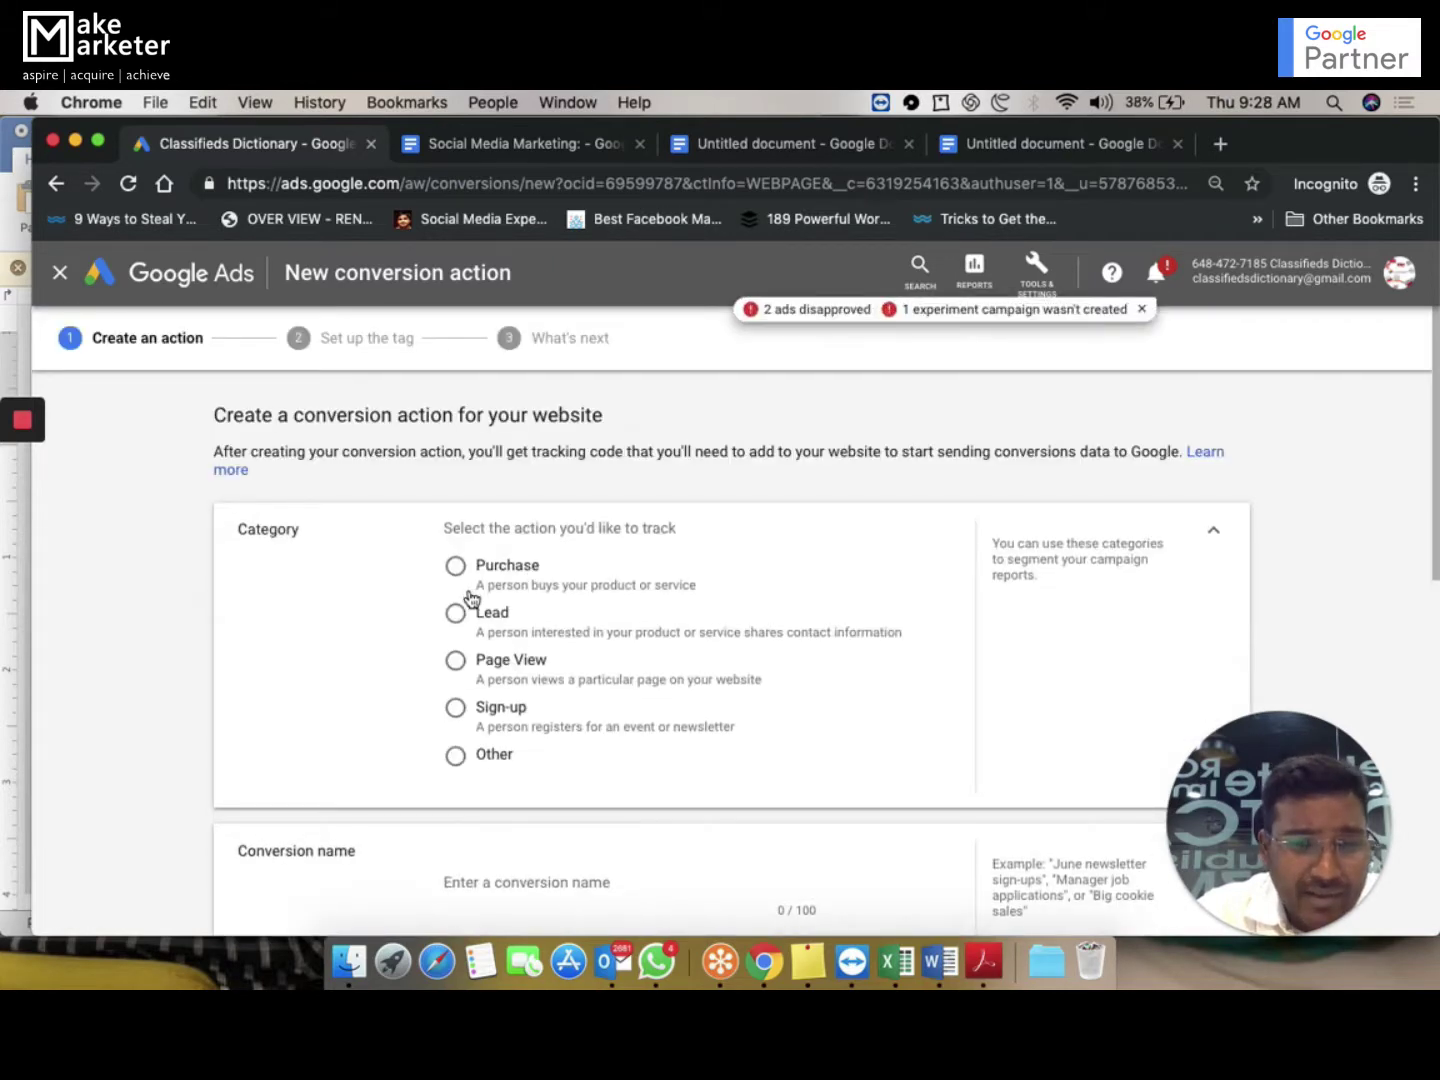
click(461, 621)
Assign the same value of 10000 US dollars to each conversion, and switch the action to different values for each conversion
scroll(566, 688, down, 5)
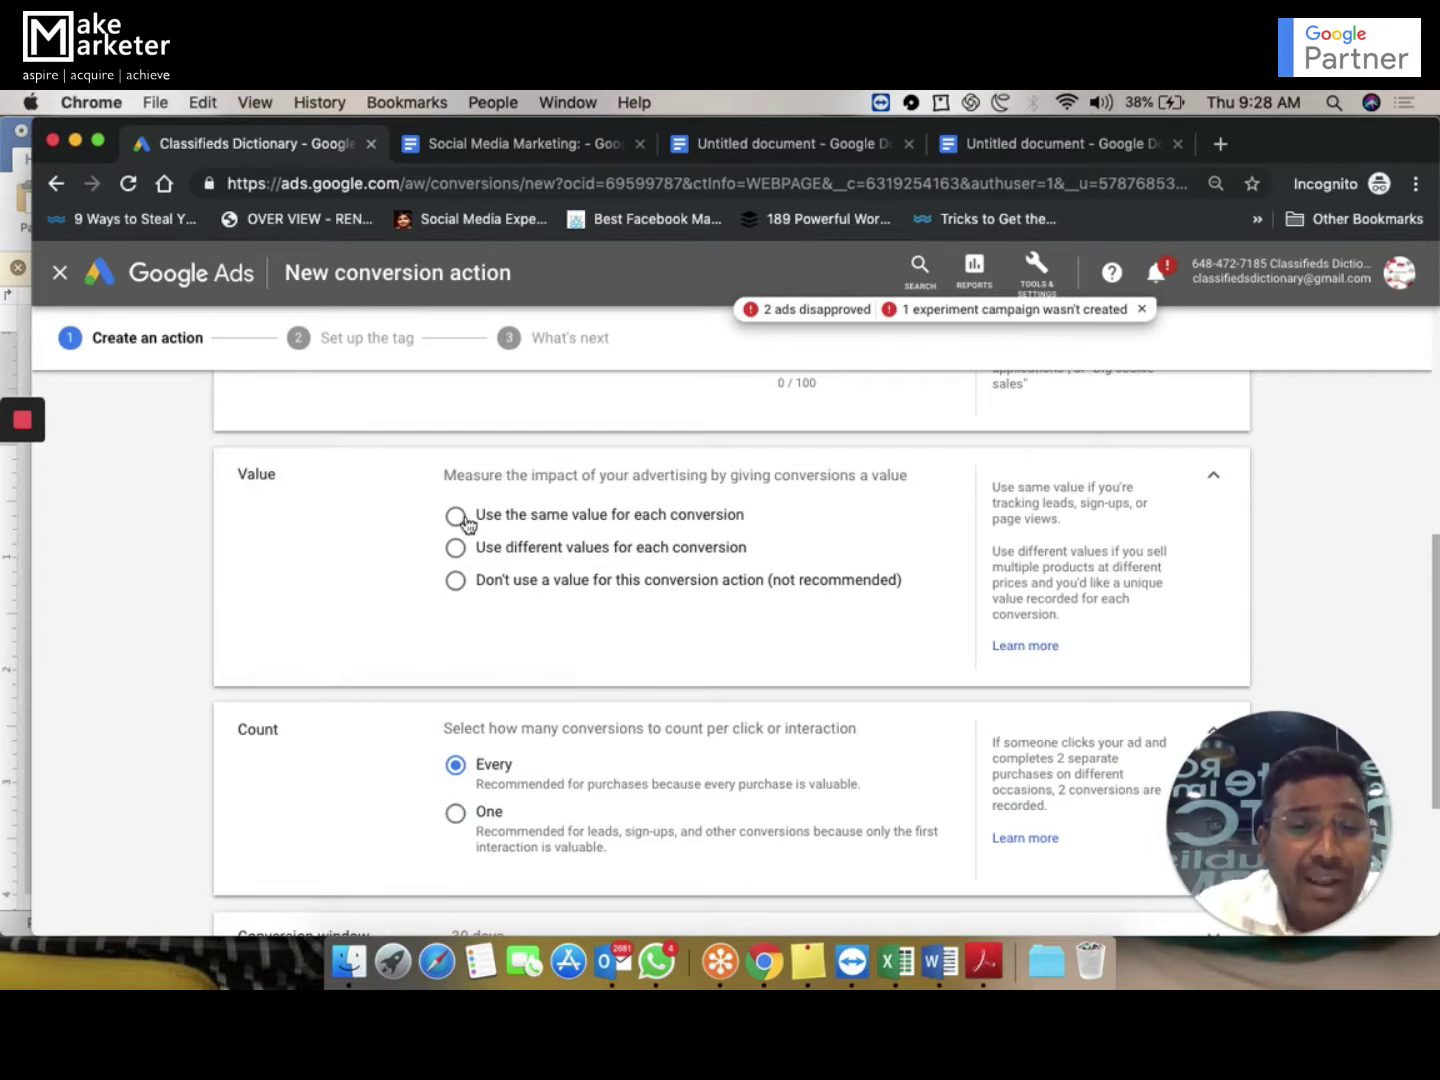
click(457, 516)
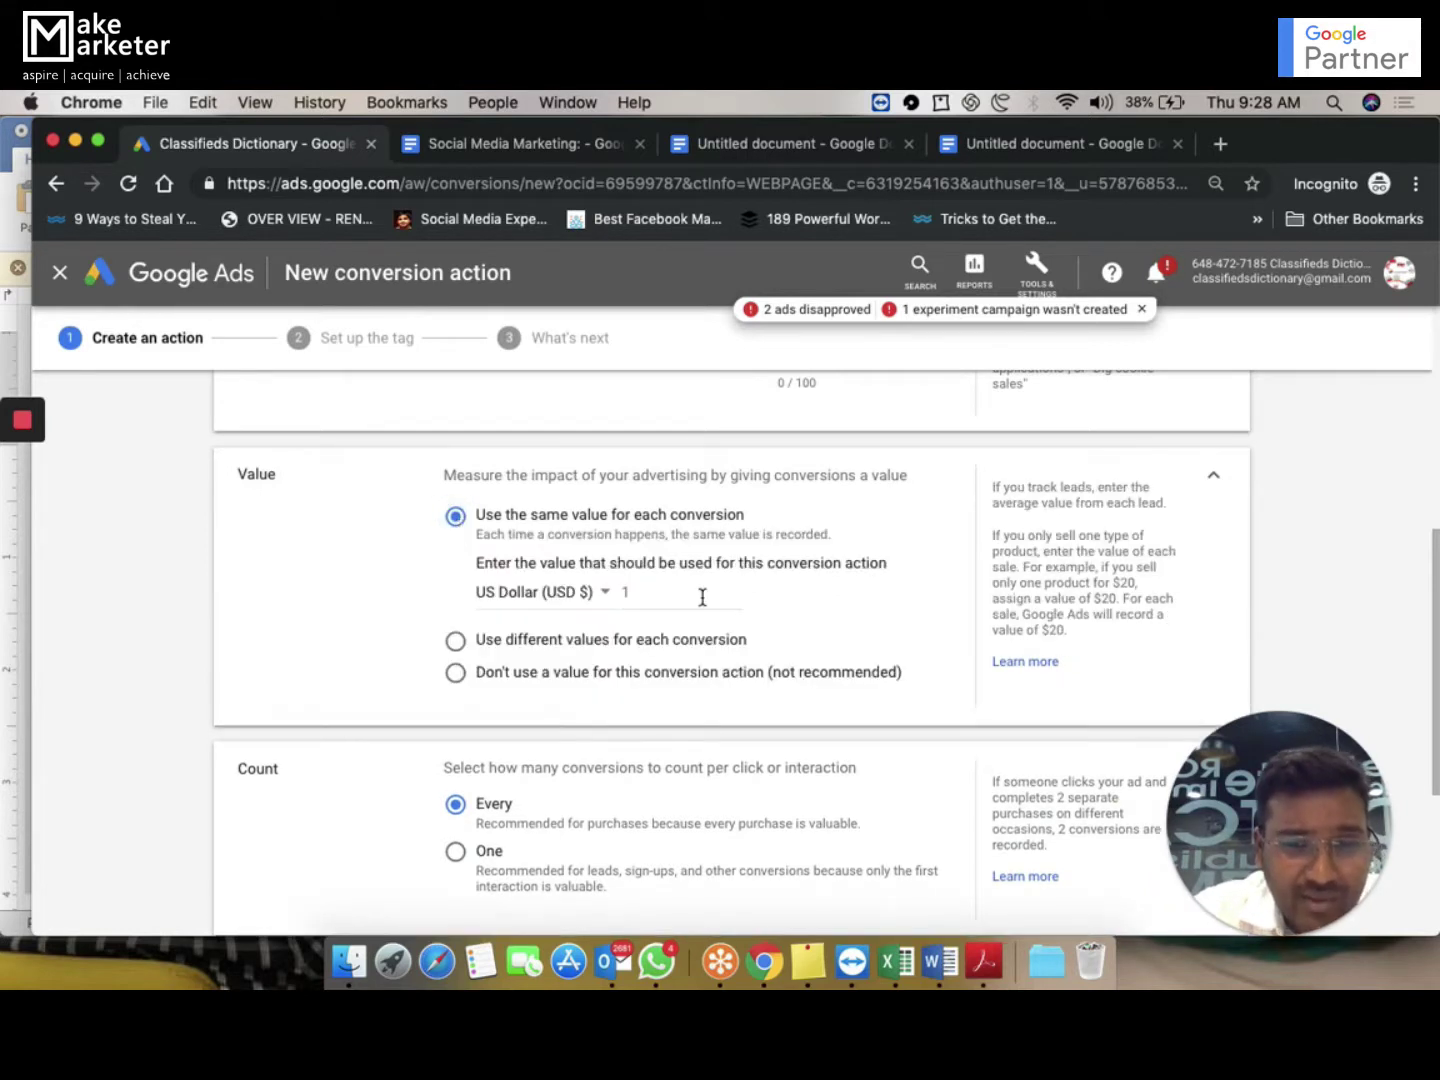
click(669, 593)
key(BackSpace)
text(10000)
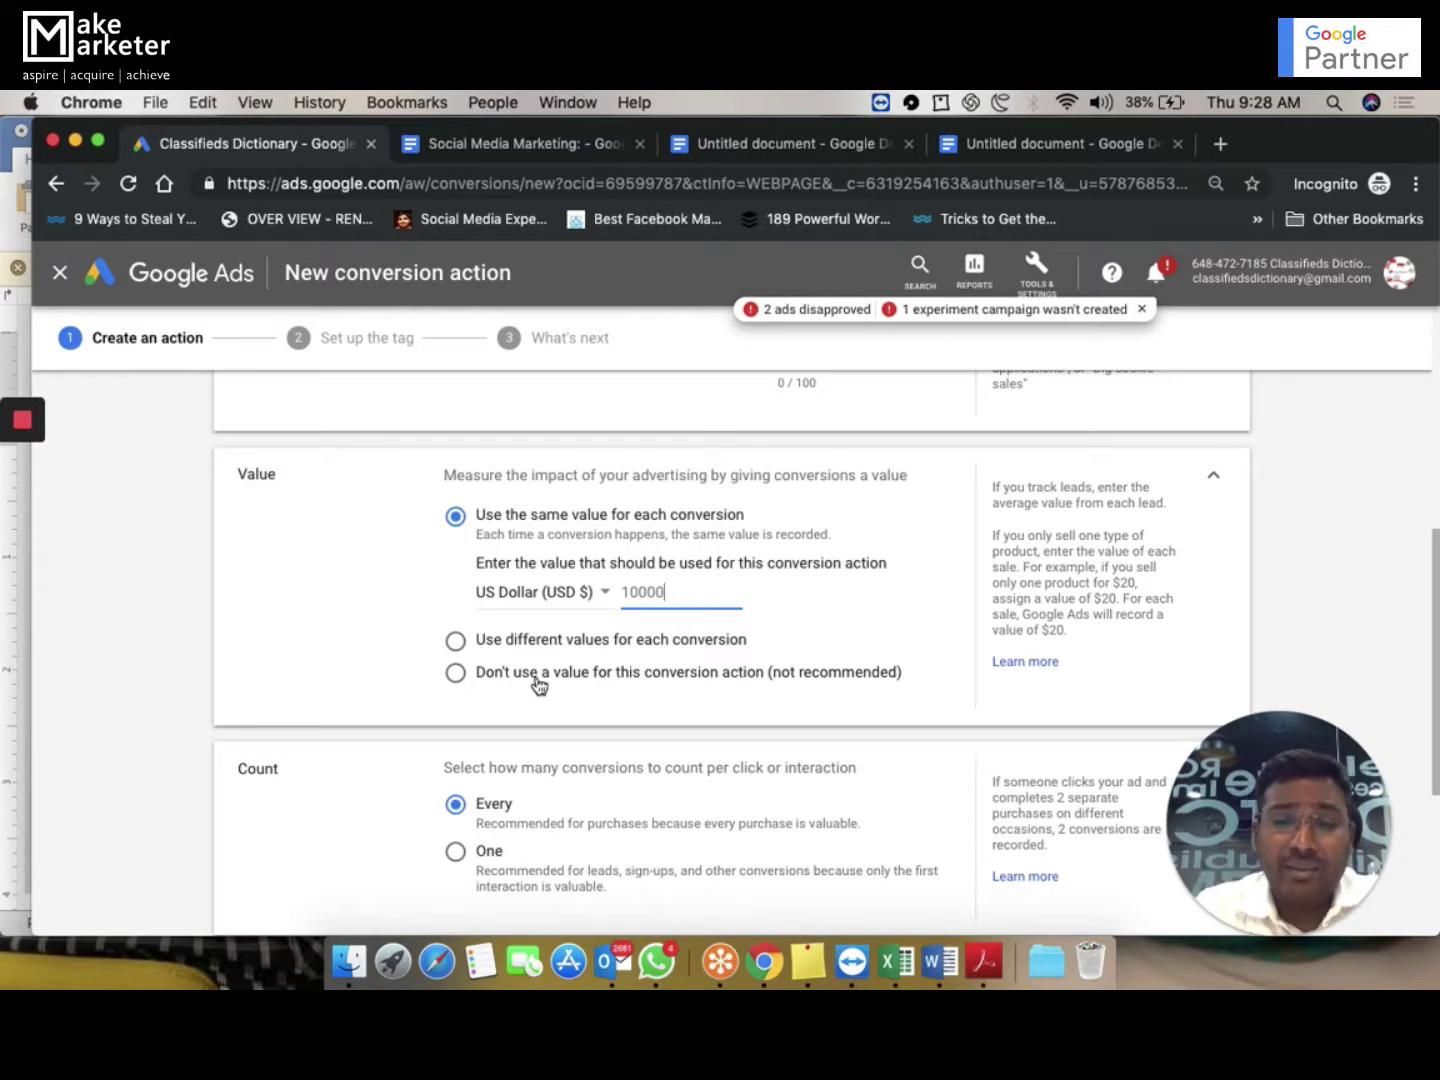
click(457, 643)
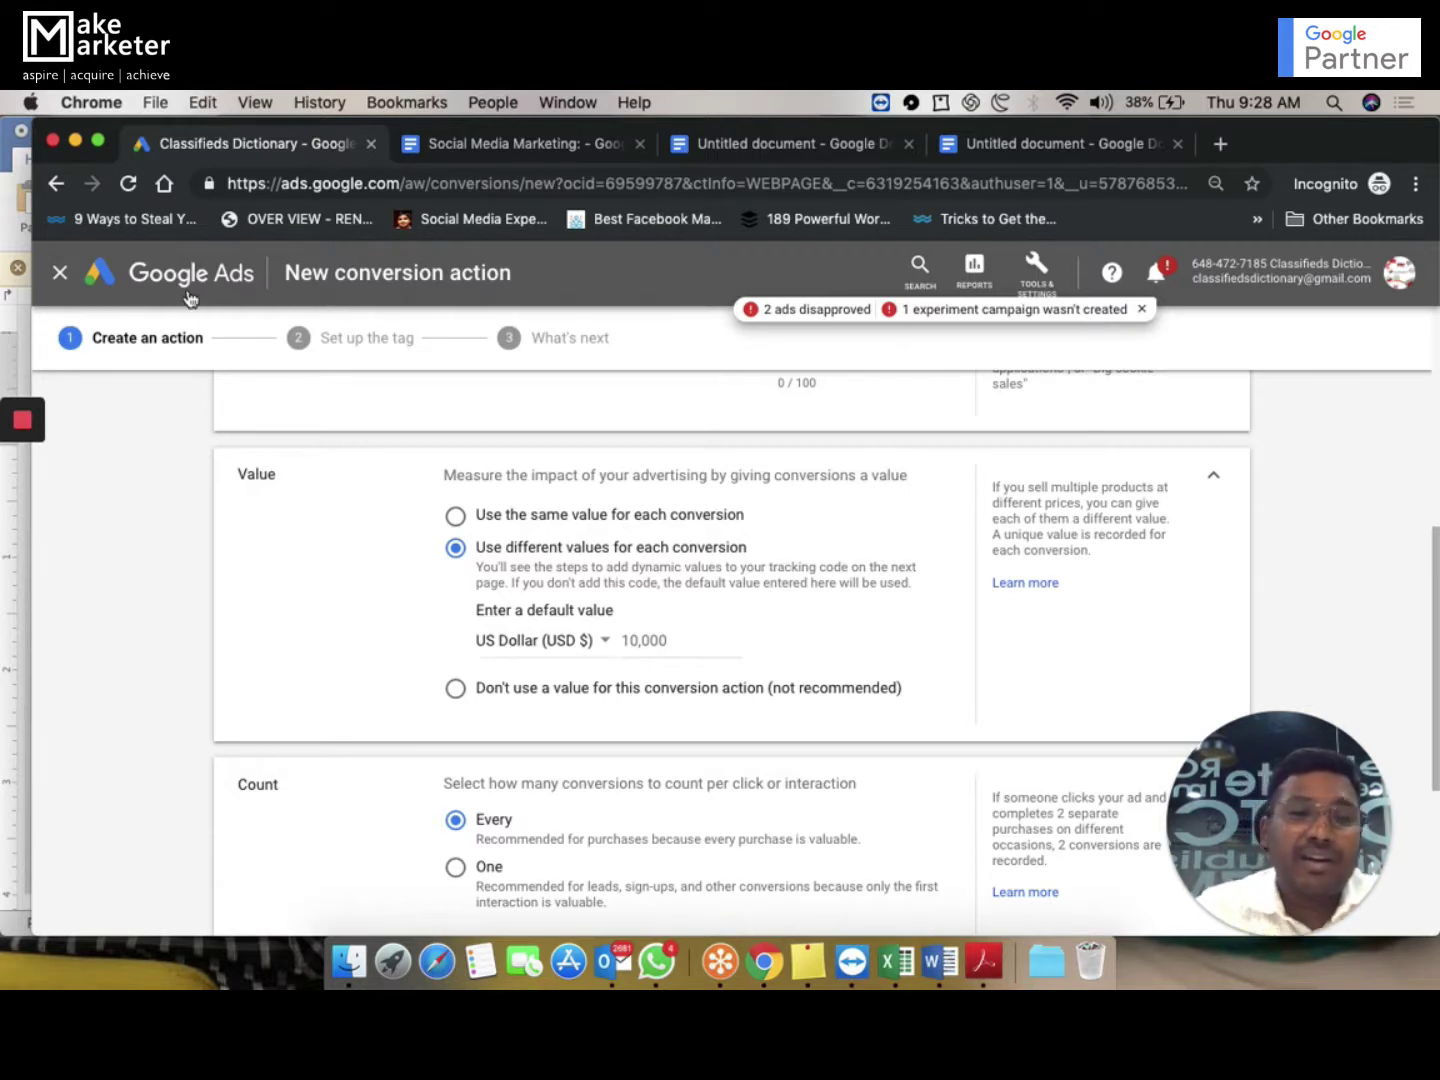
Leave the unsaved conversion action for the bid strategies and replace the Target ROAS draft with a new Maximize clicks strategy
click(1043, 281)
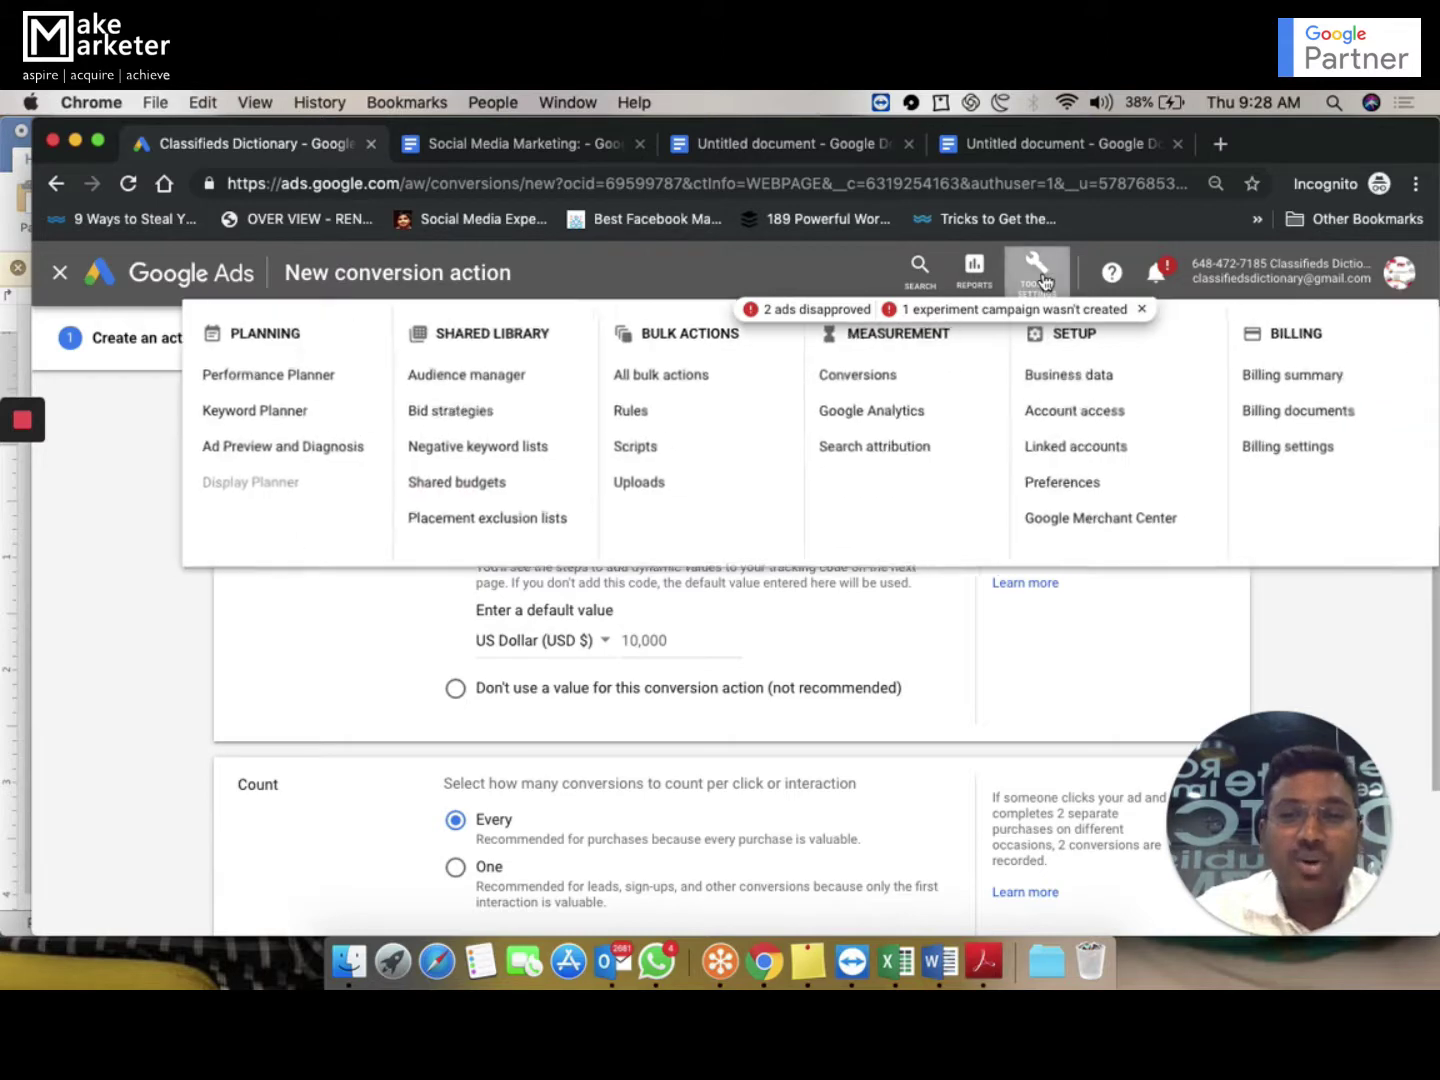
click(465, 410)
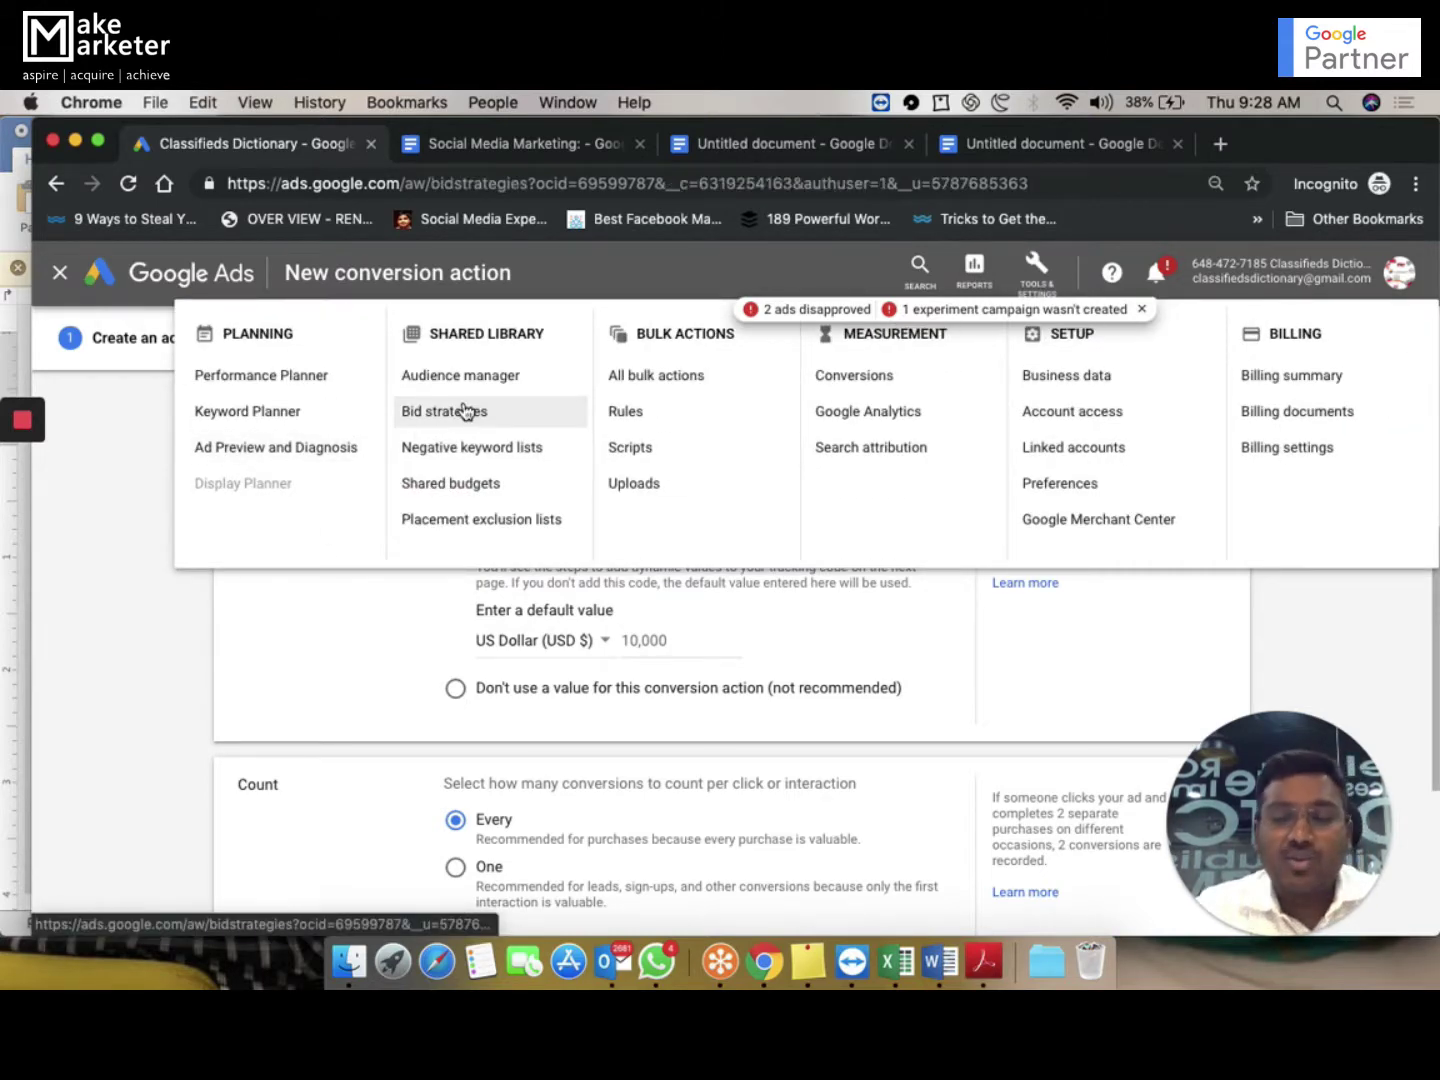
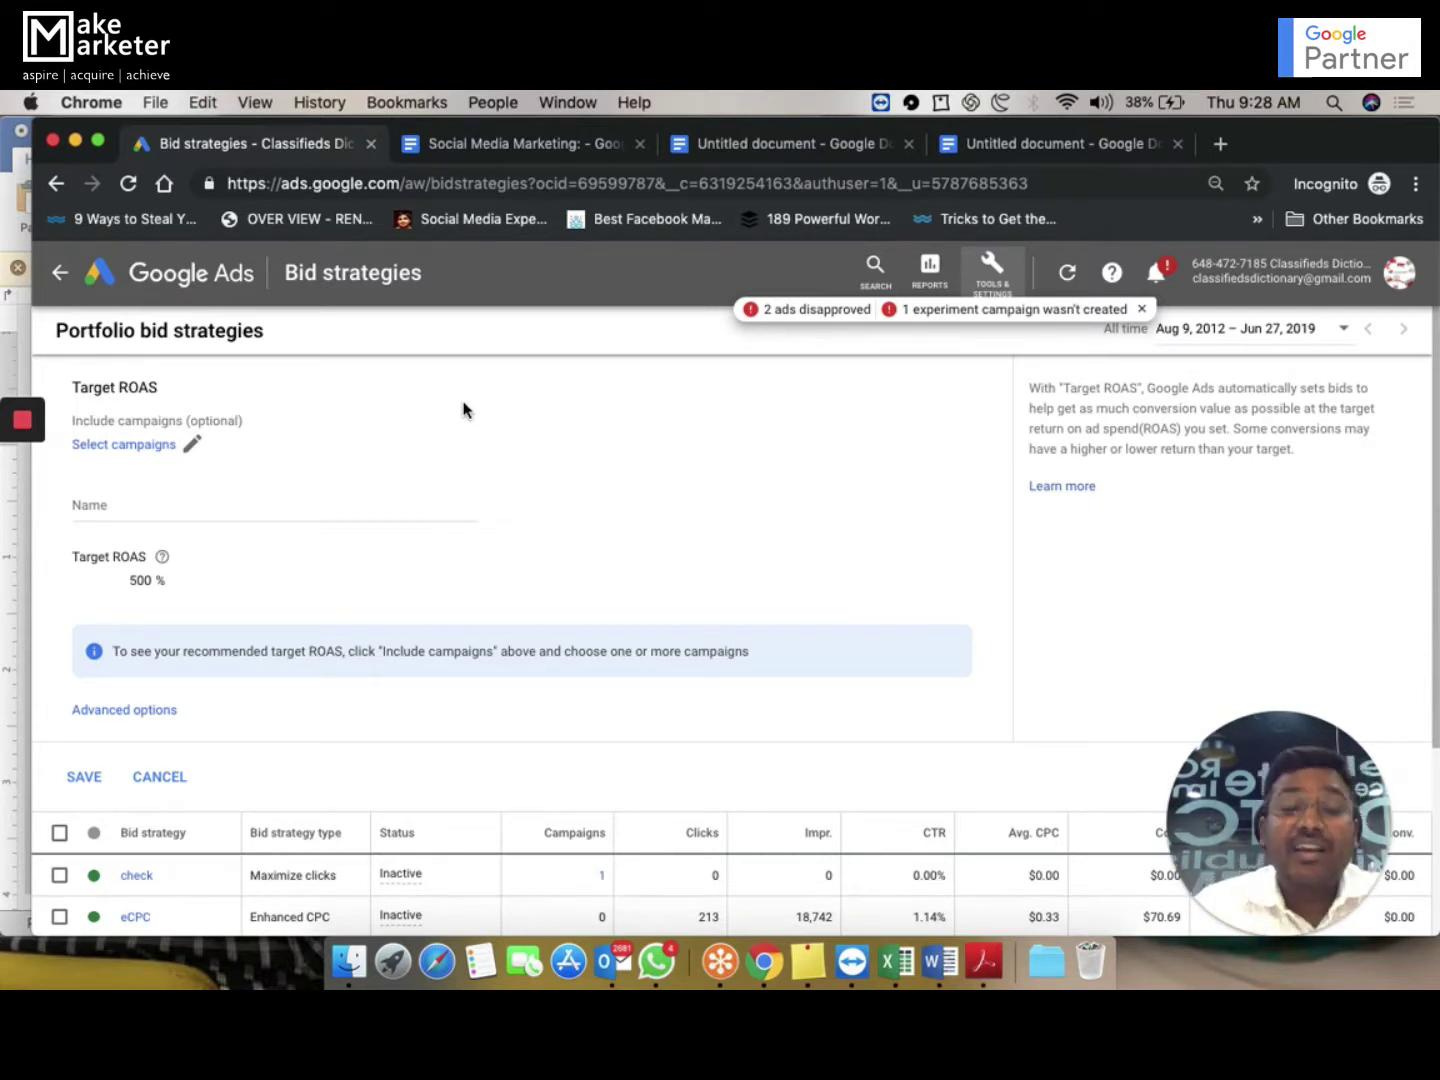
click(164, 776)
click(57, 446)
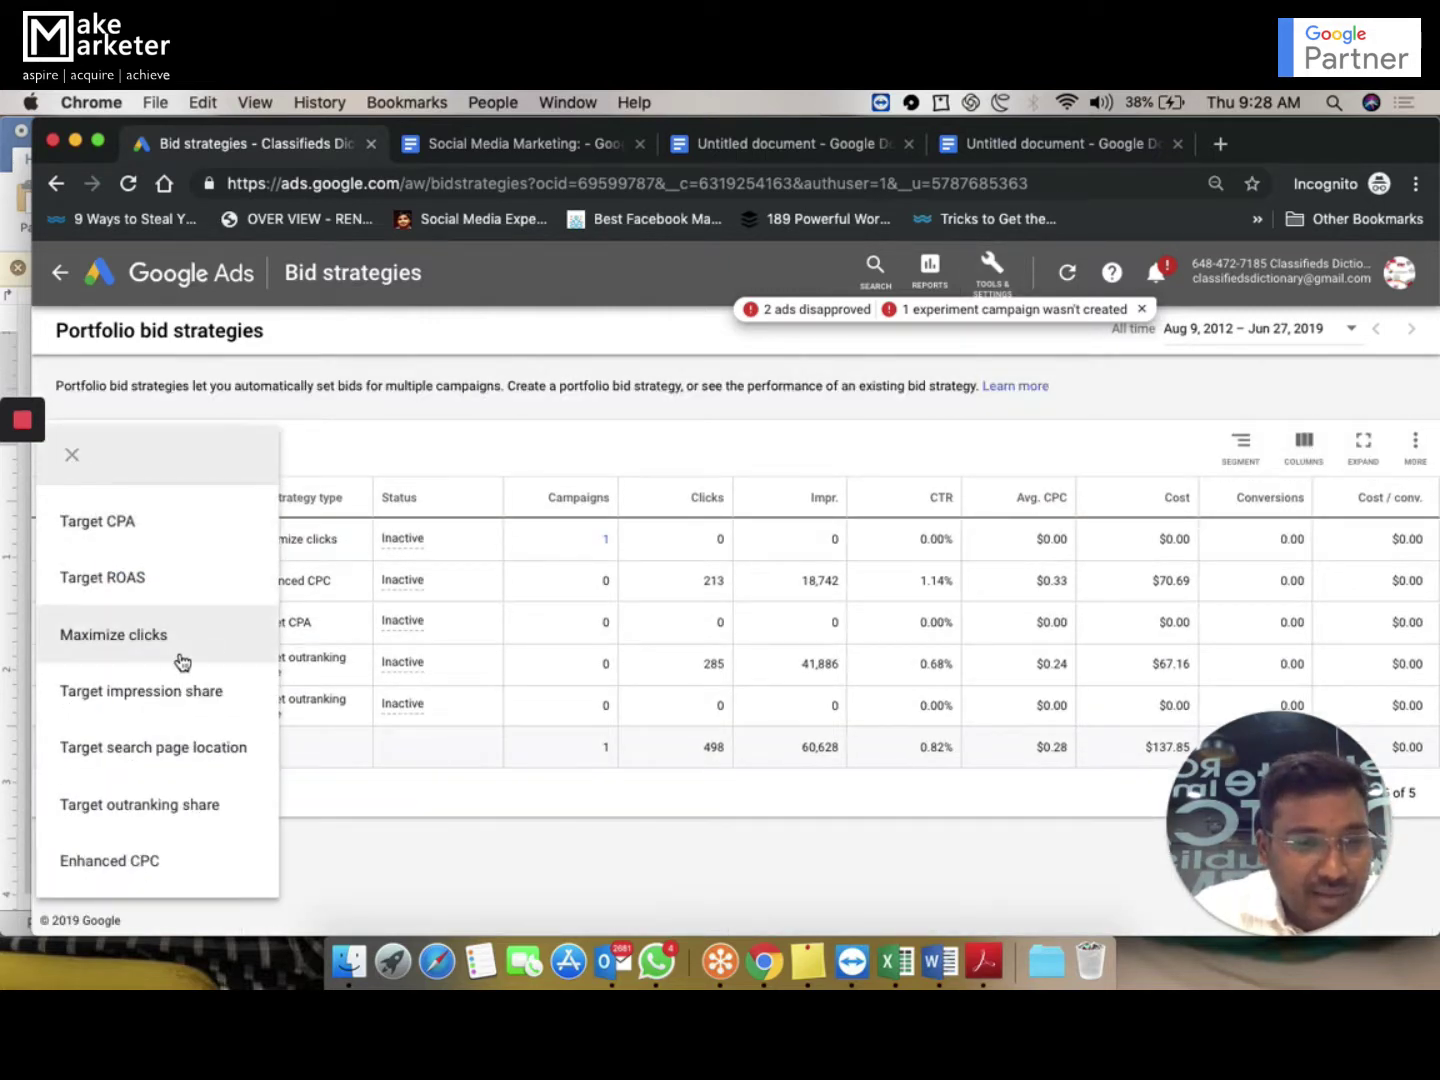
click(172, 654)
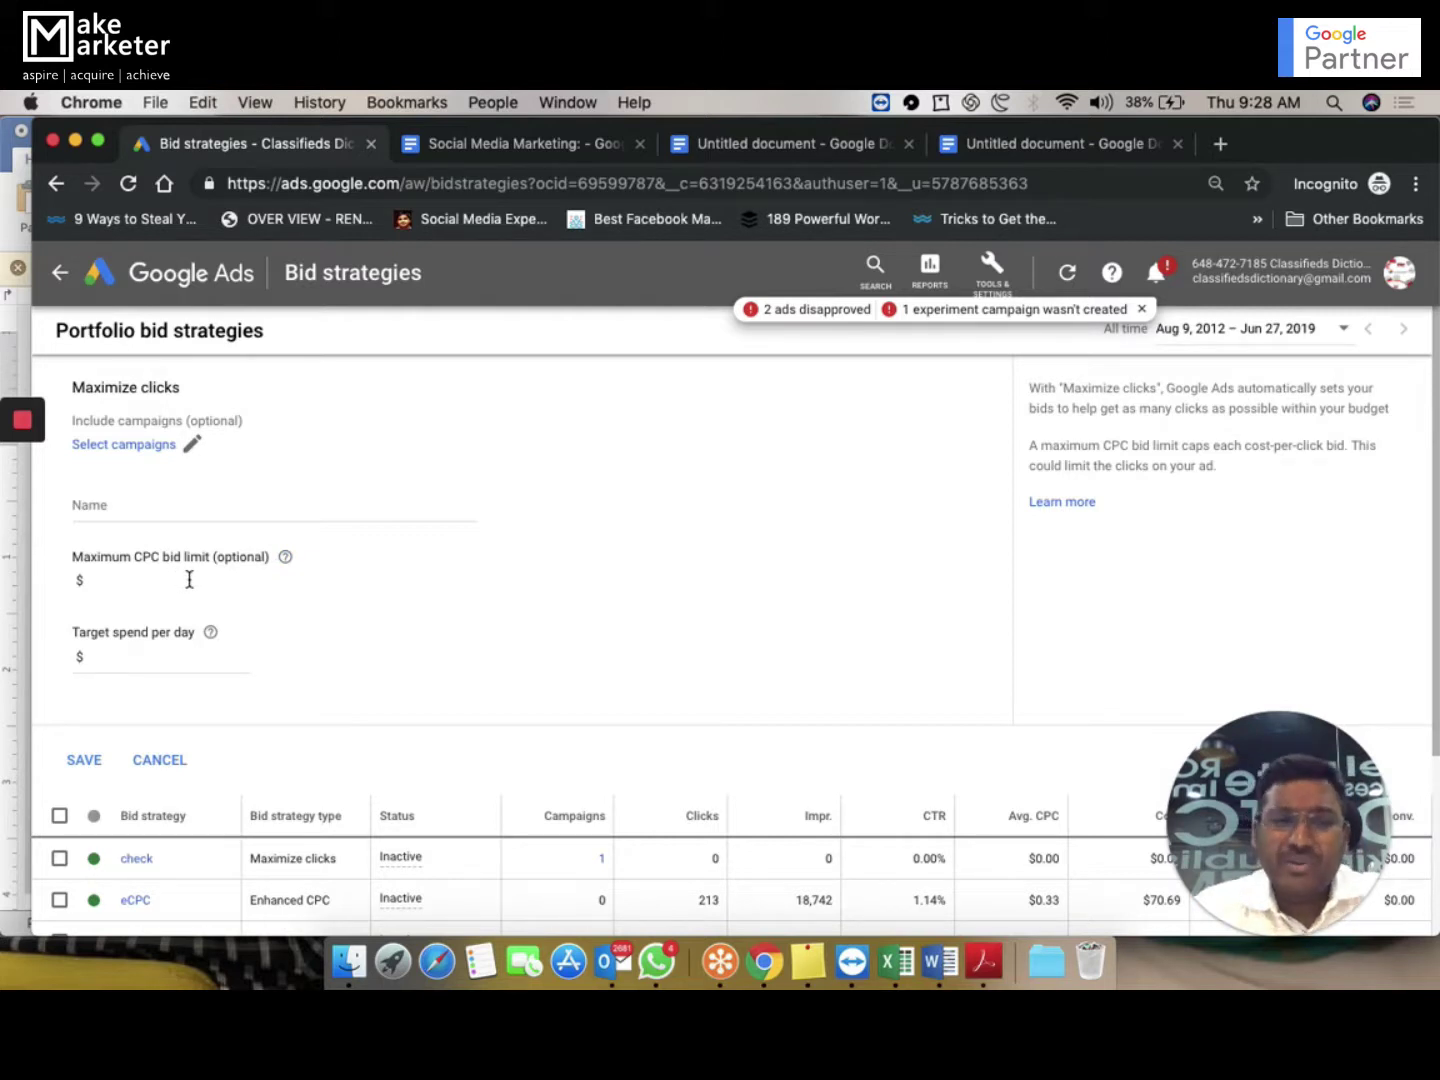
Set the maximum CPC bid limit to $2 and view the help text for the target spend per day
click(190, 581)
text(2)
click(149, 500)
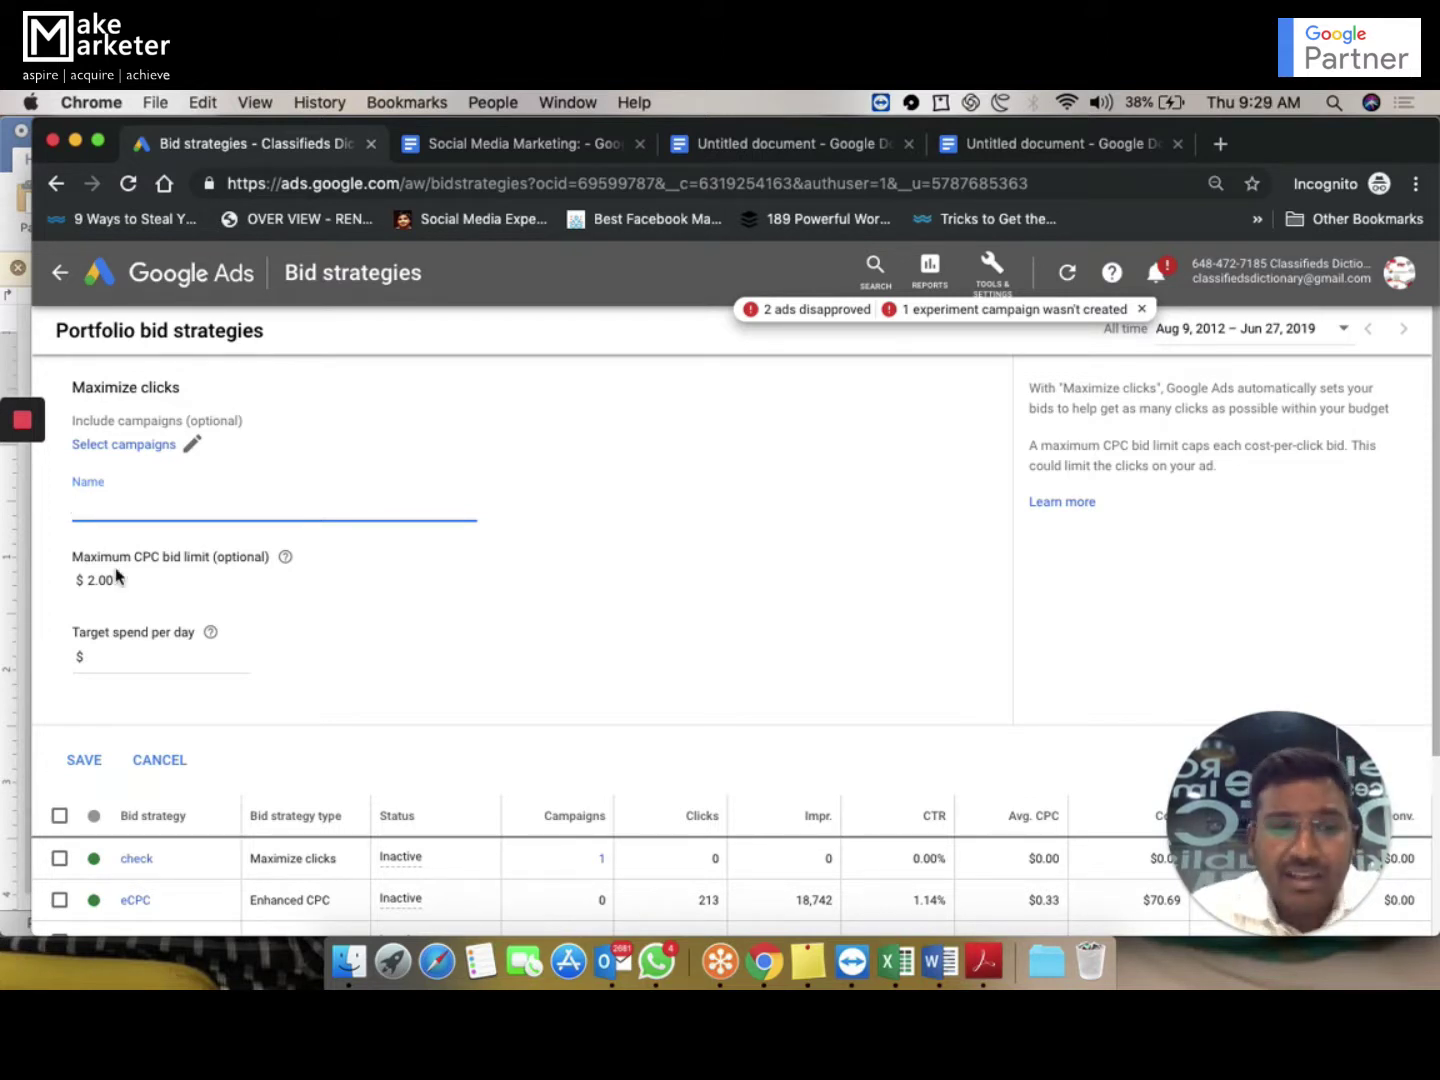
drag(139, 582, 85, 585)
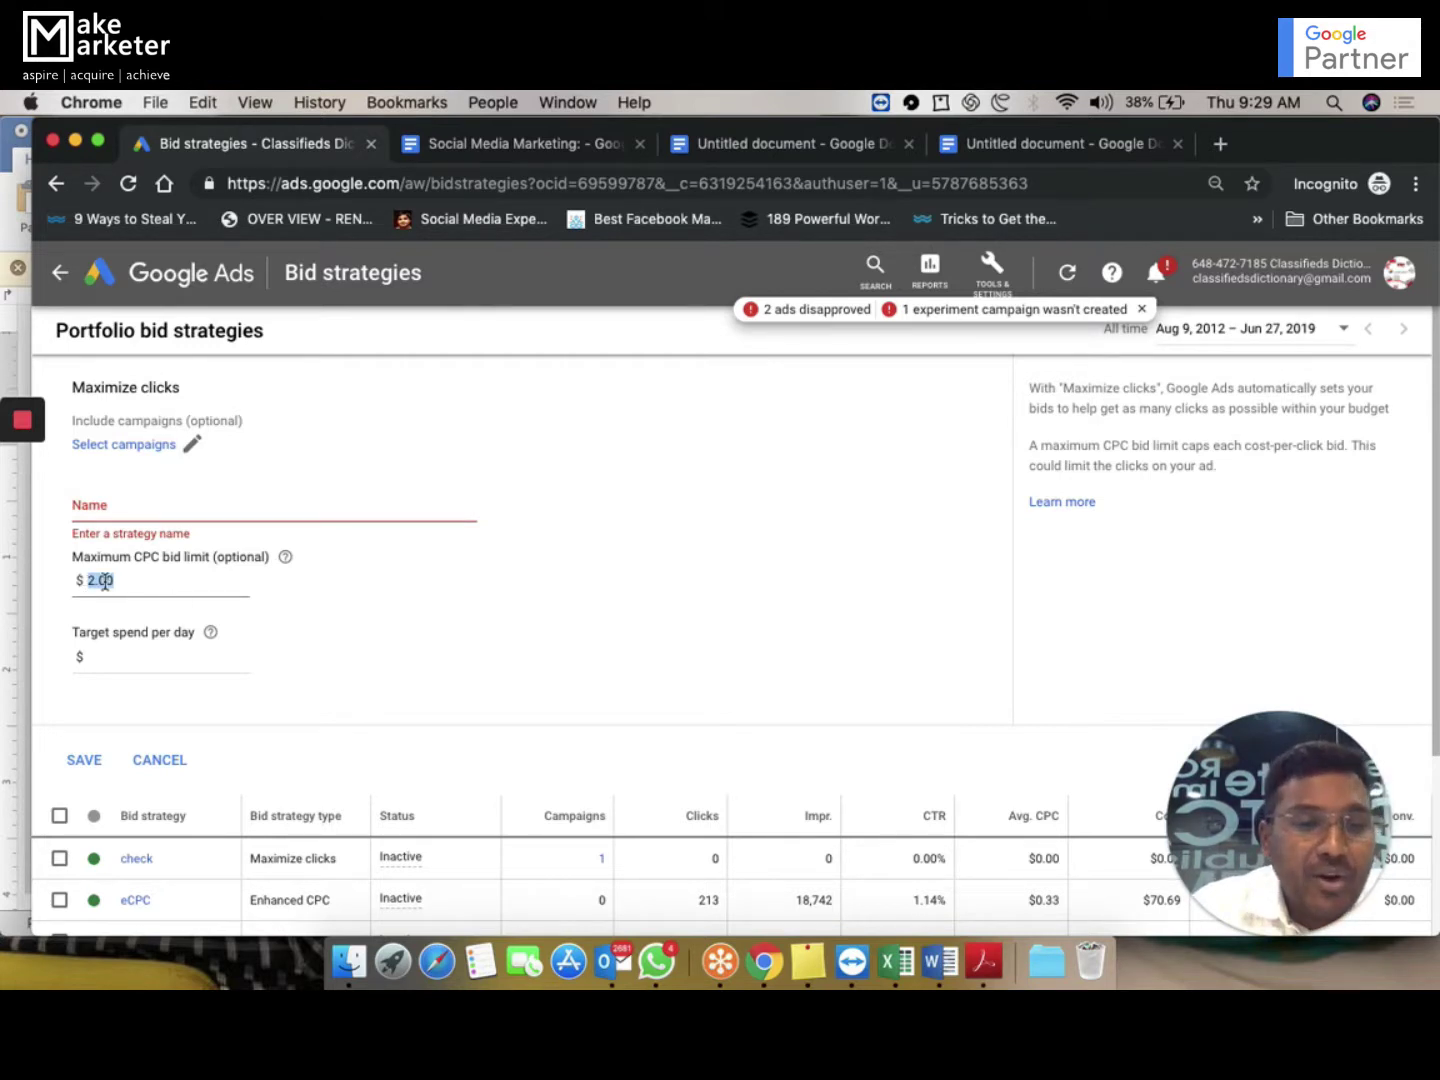
click(106, 608)
click(137, 656)
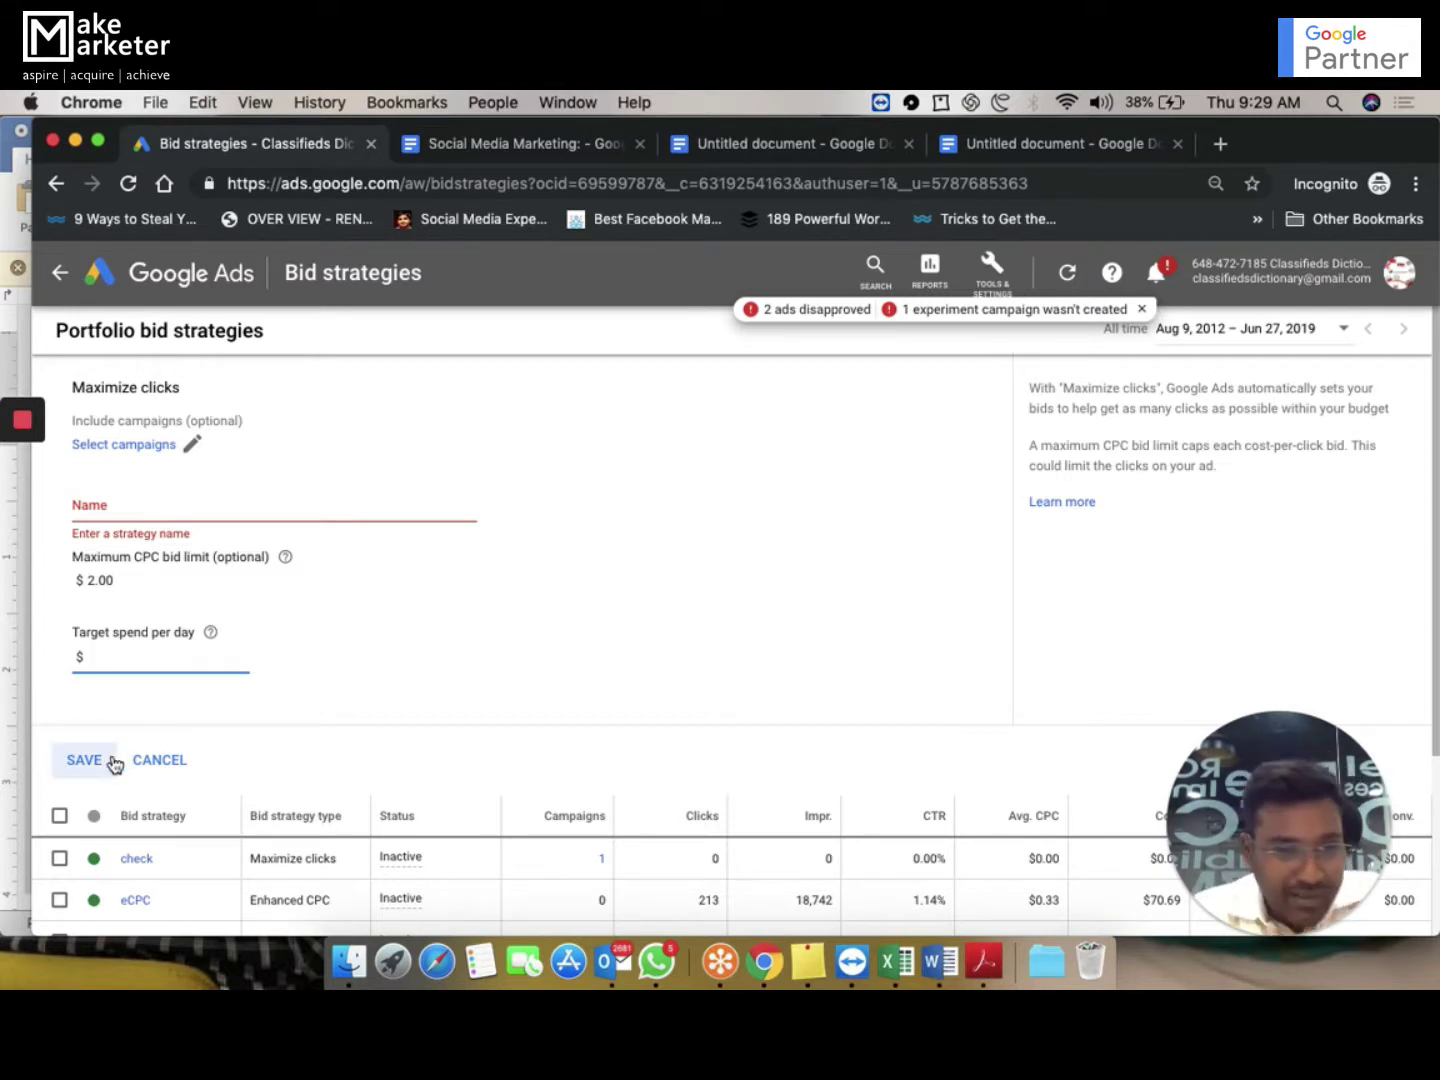
click(211, 635)
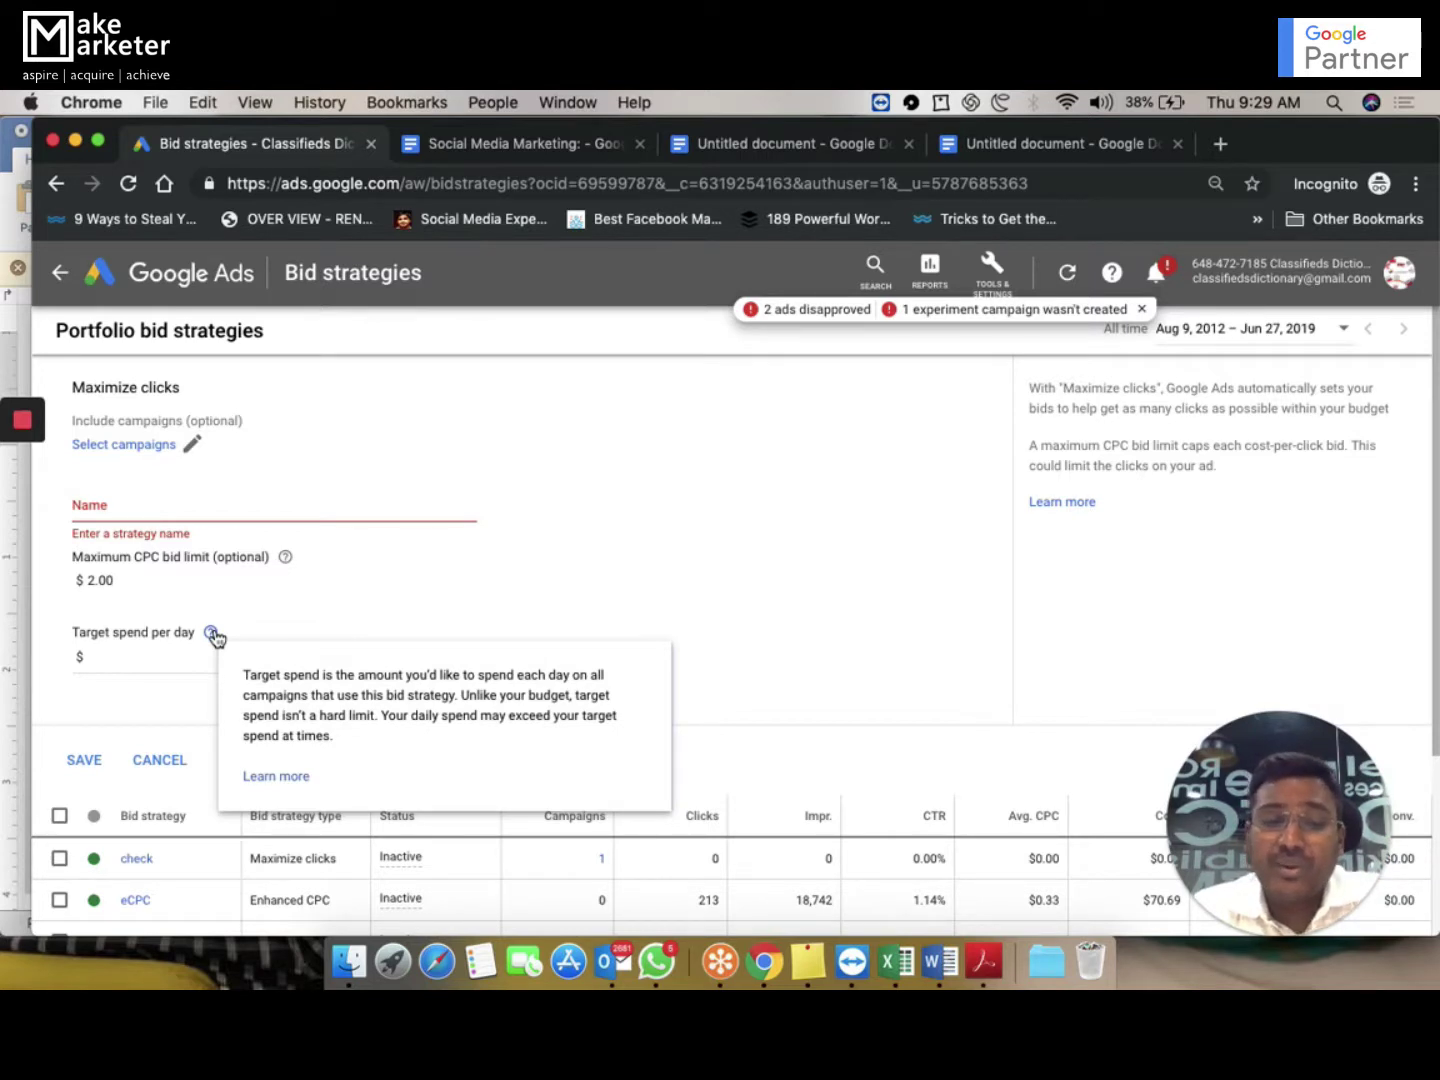
Discard the Maximize clicks strategy and start a new Target impression share strategy
click(153, 762)
click(60, 459)
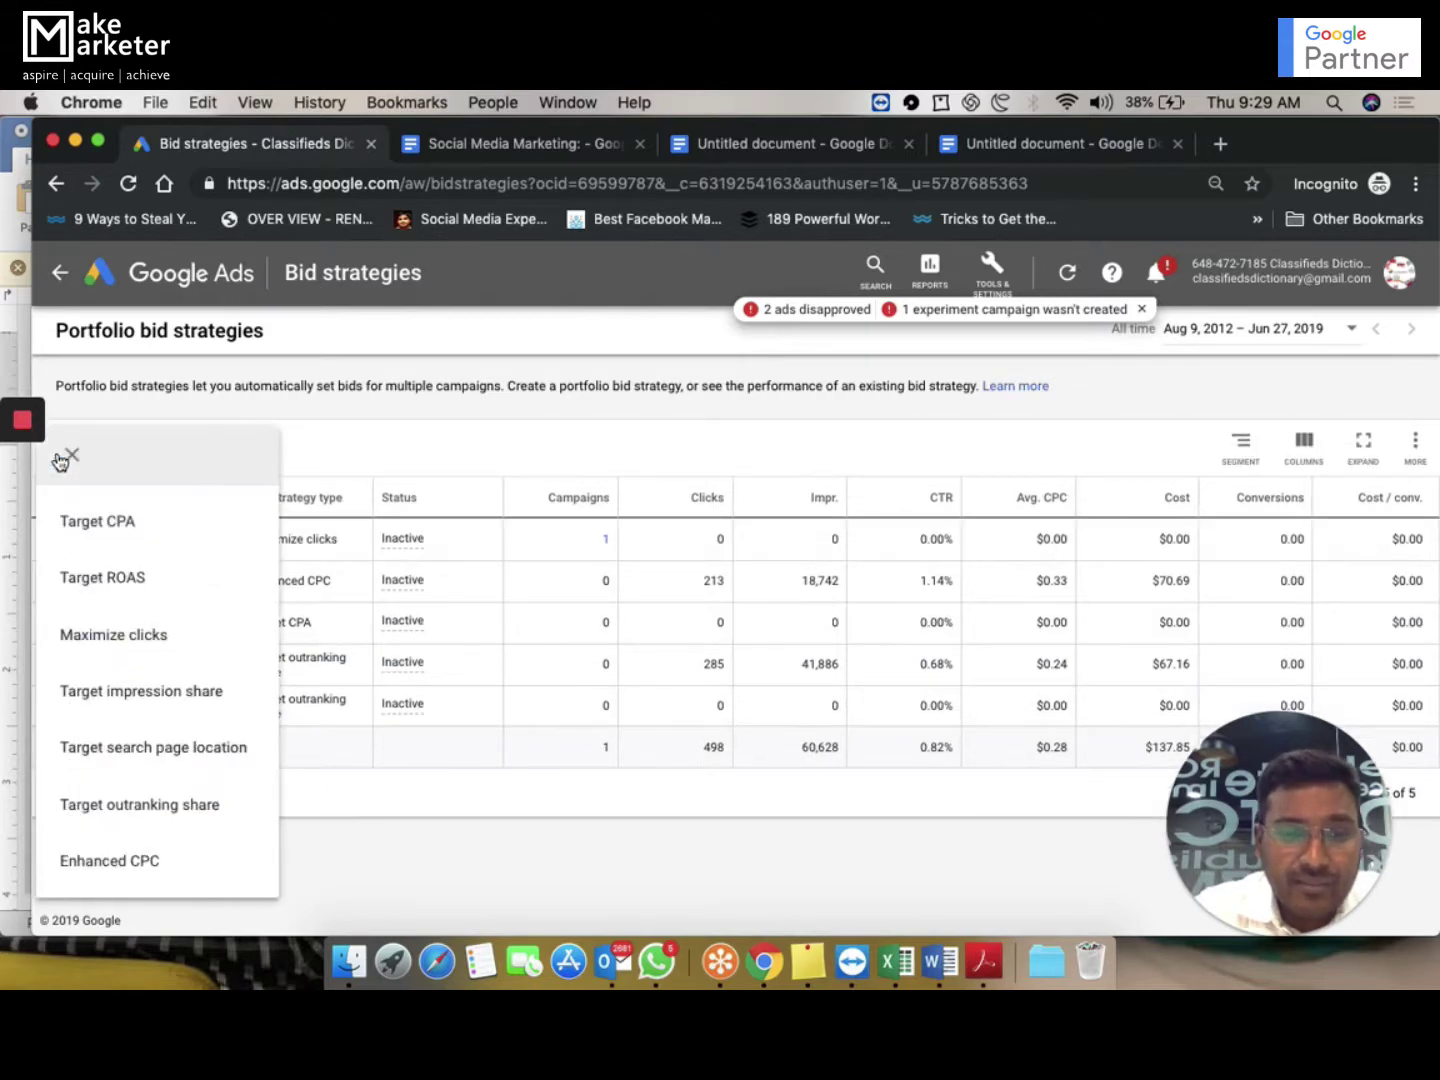
click(205, 694)
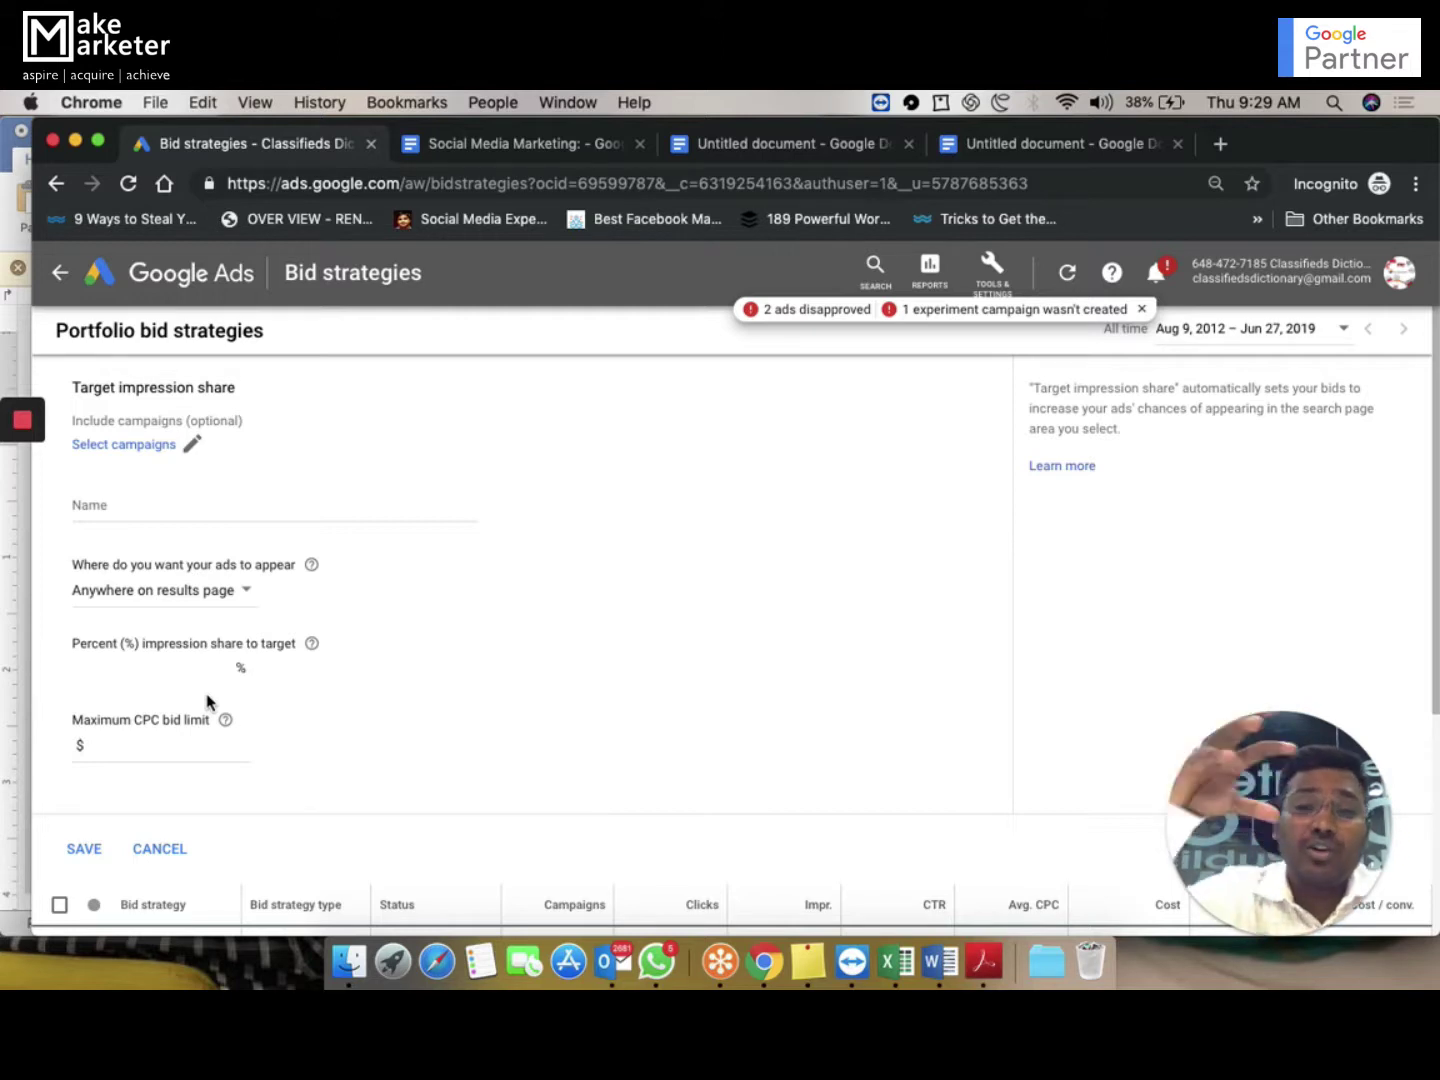
Set the ads to appear at the top of results page with an impression share target of 90%
click(231, 601)
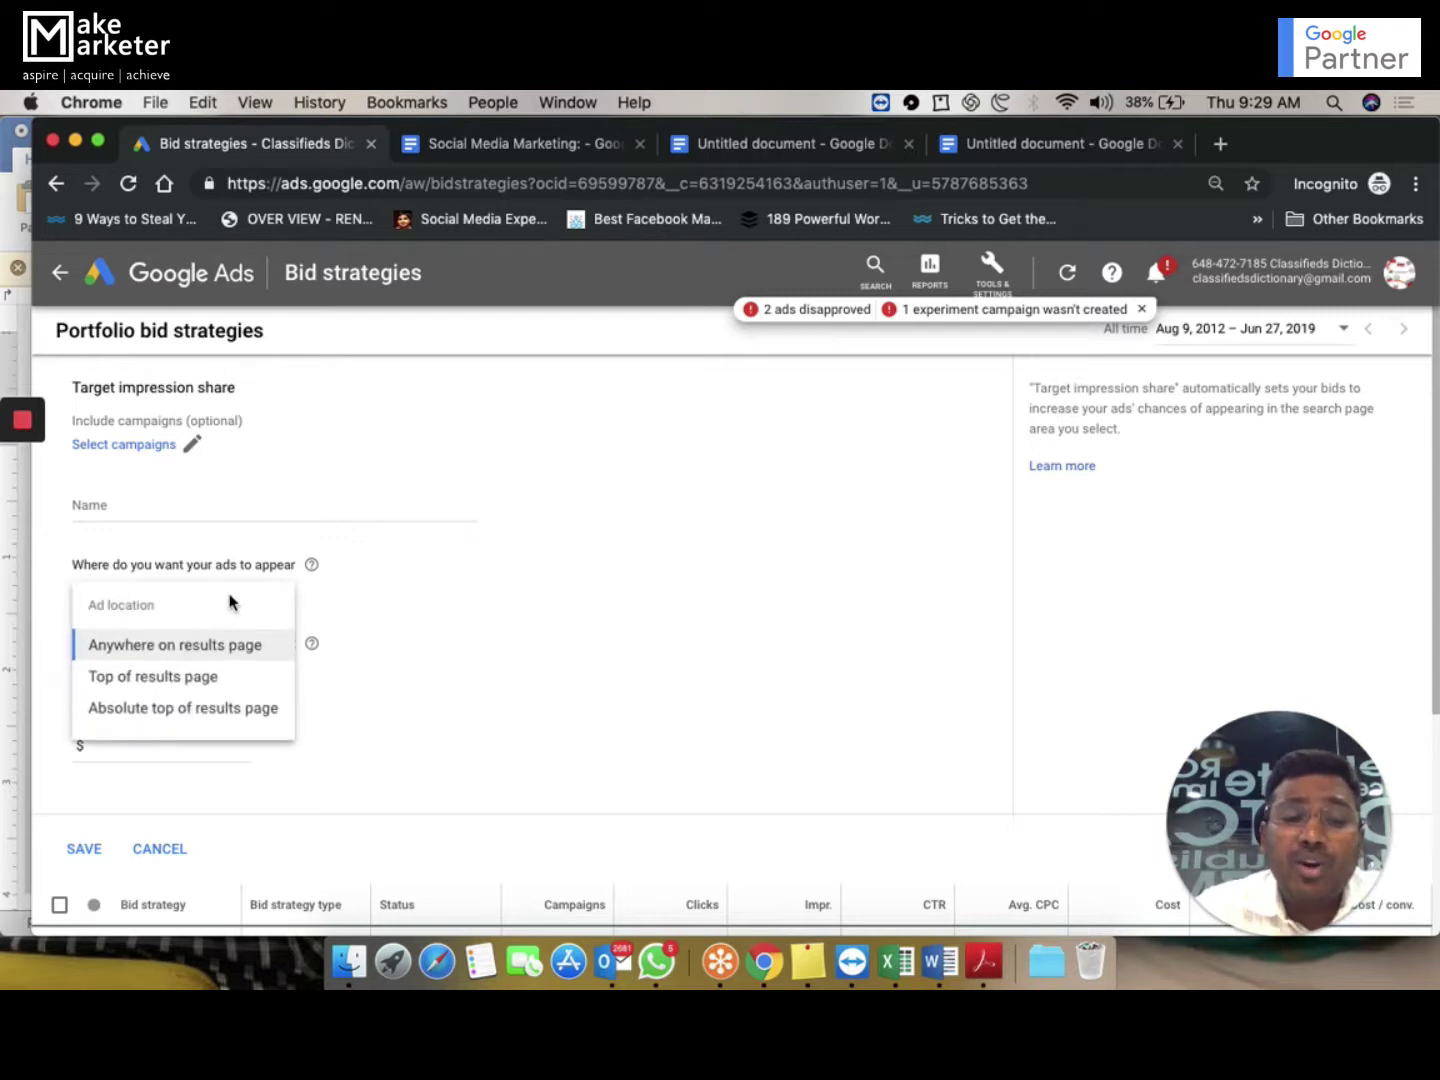
click(195, 682)
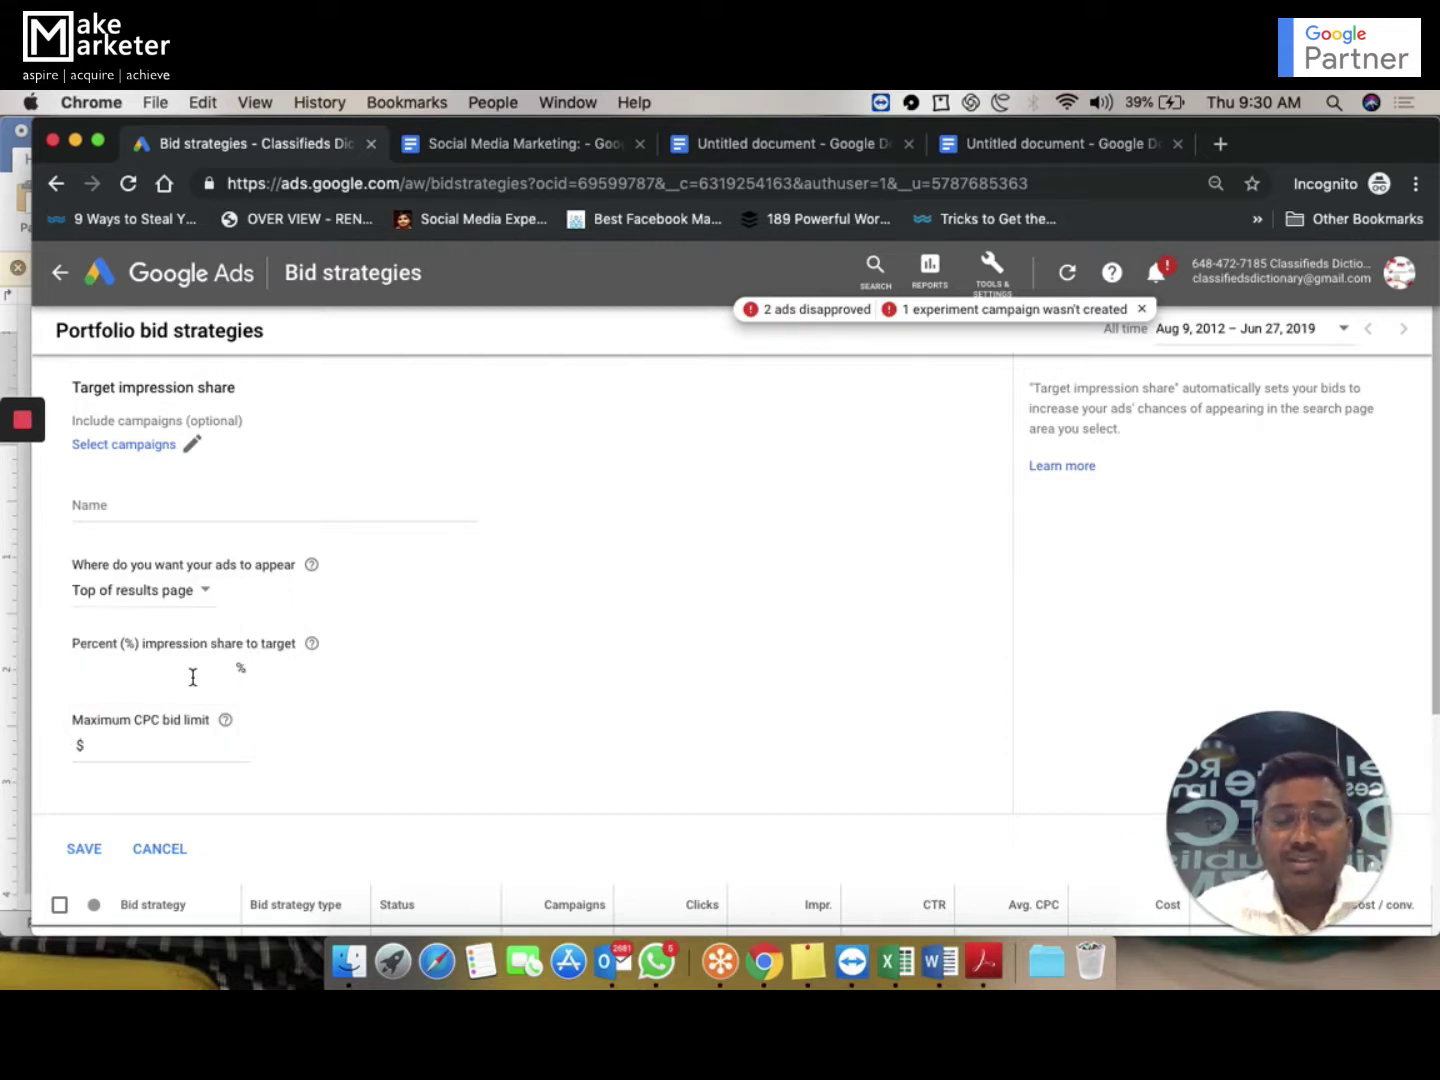
click(193, 677)
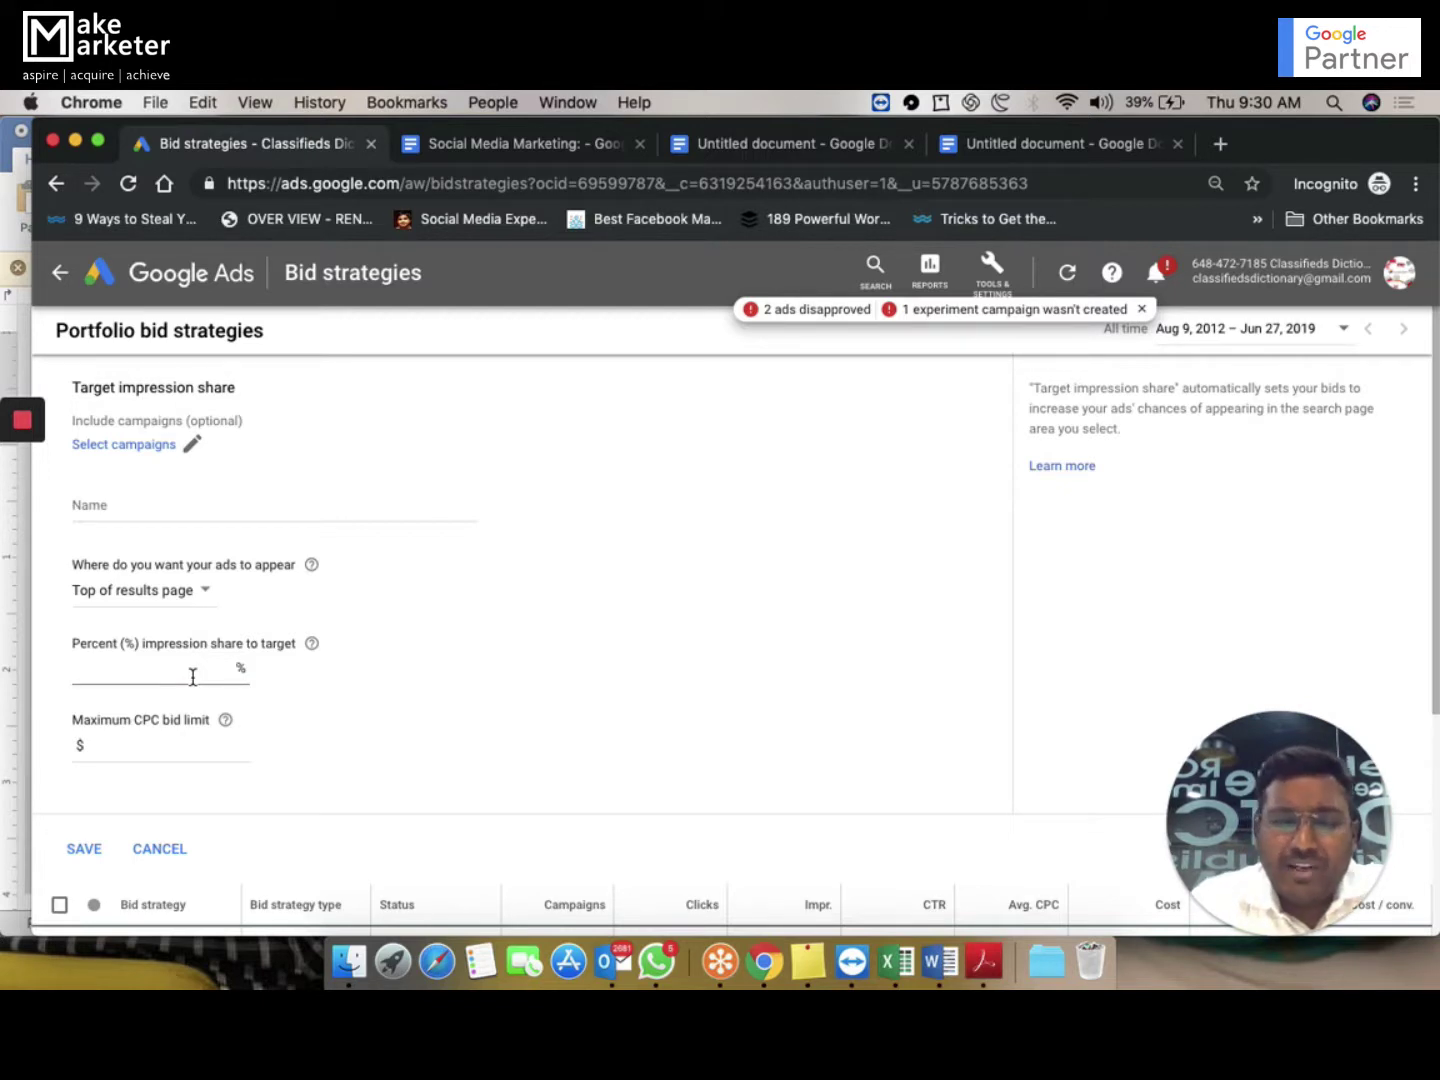
text(90)
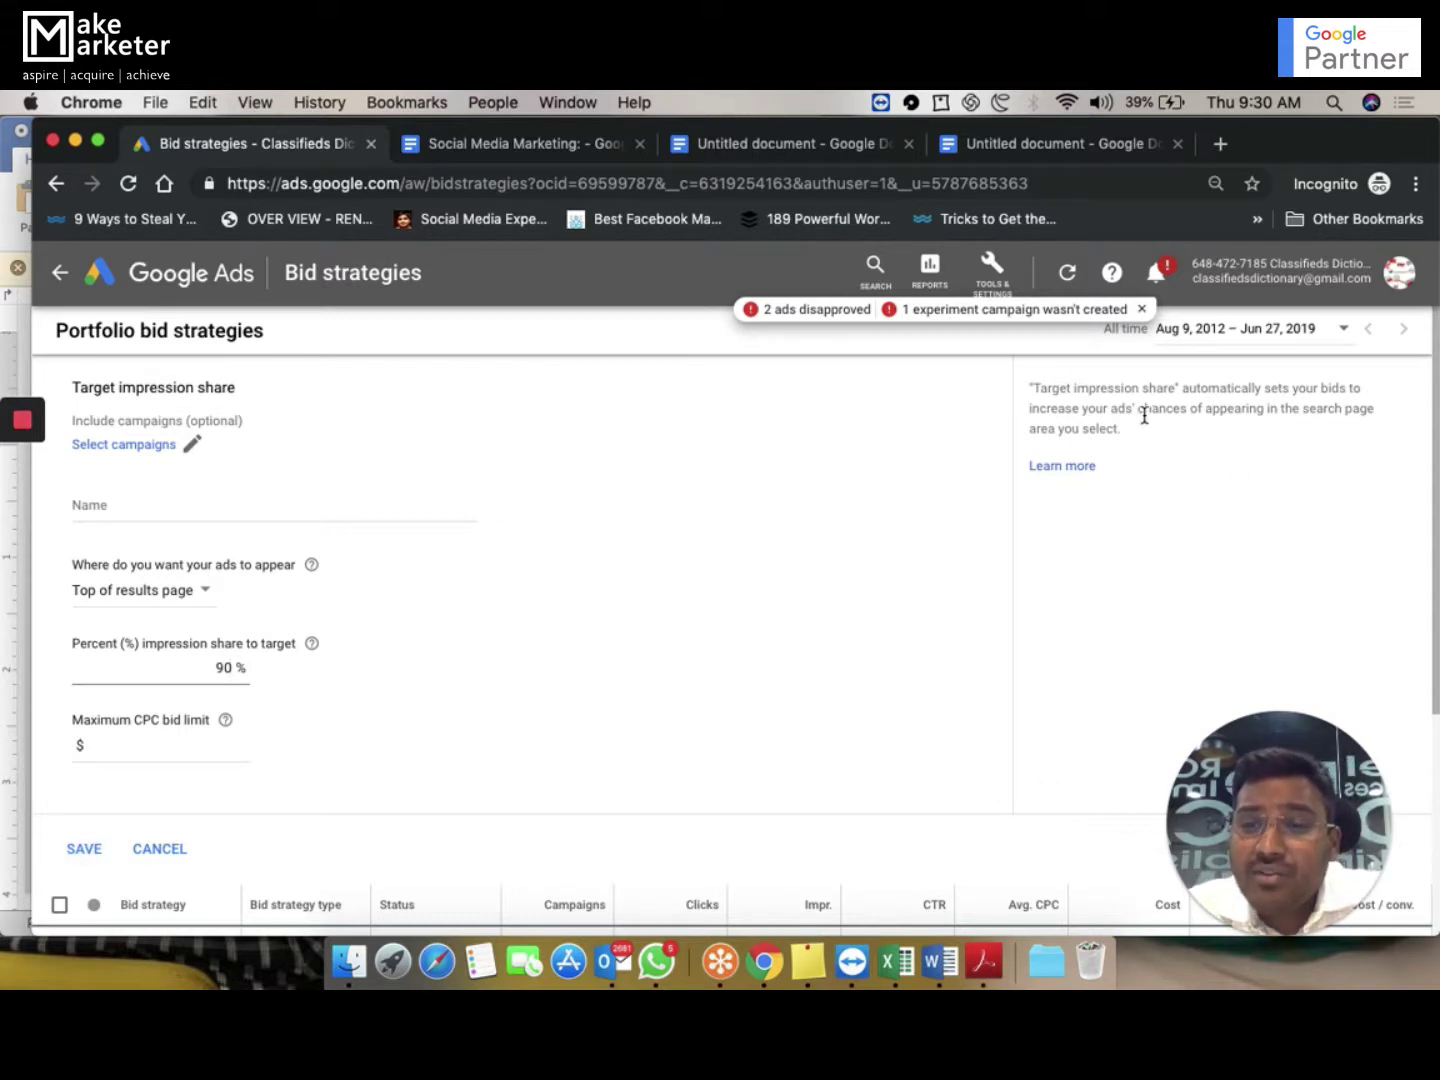
Discard the Target impression share draft and open the settings for a new Target search page location strategy
click(178, 851)
click(61, 447)
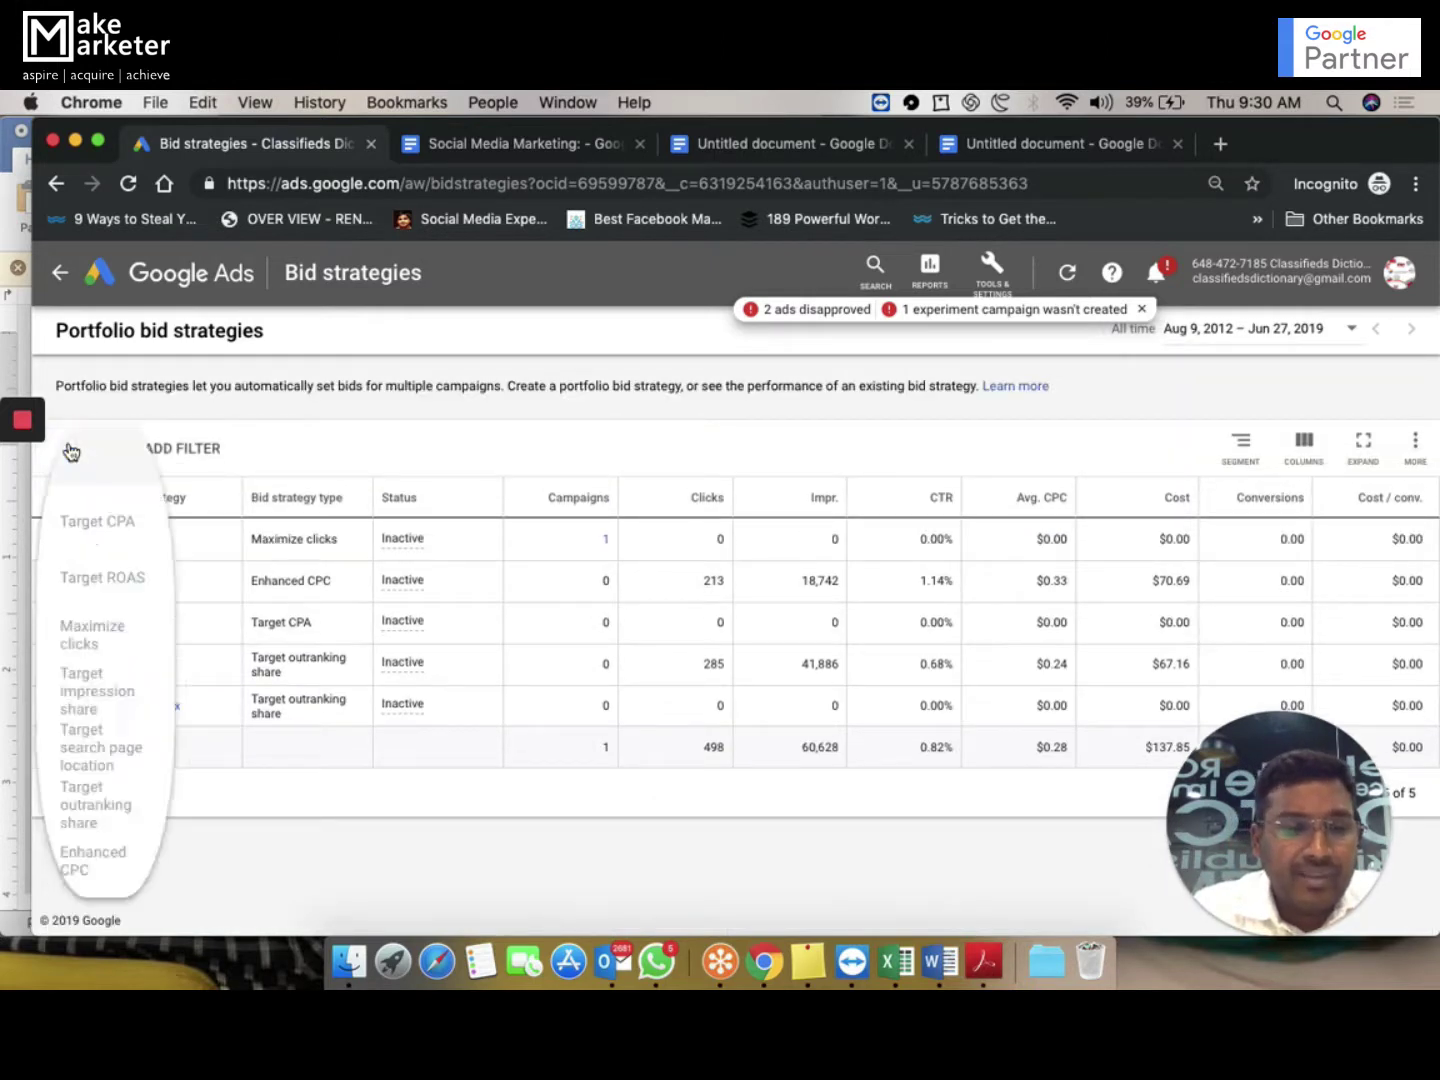
click(181, 752)
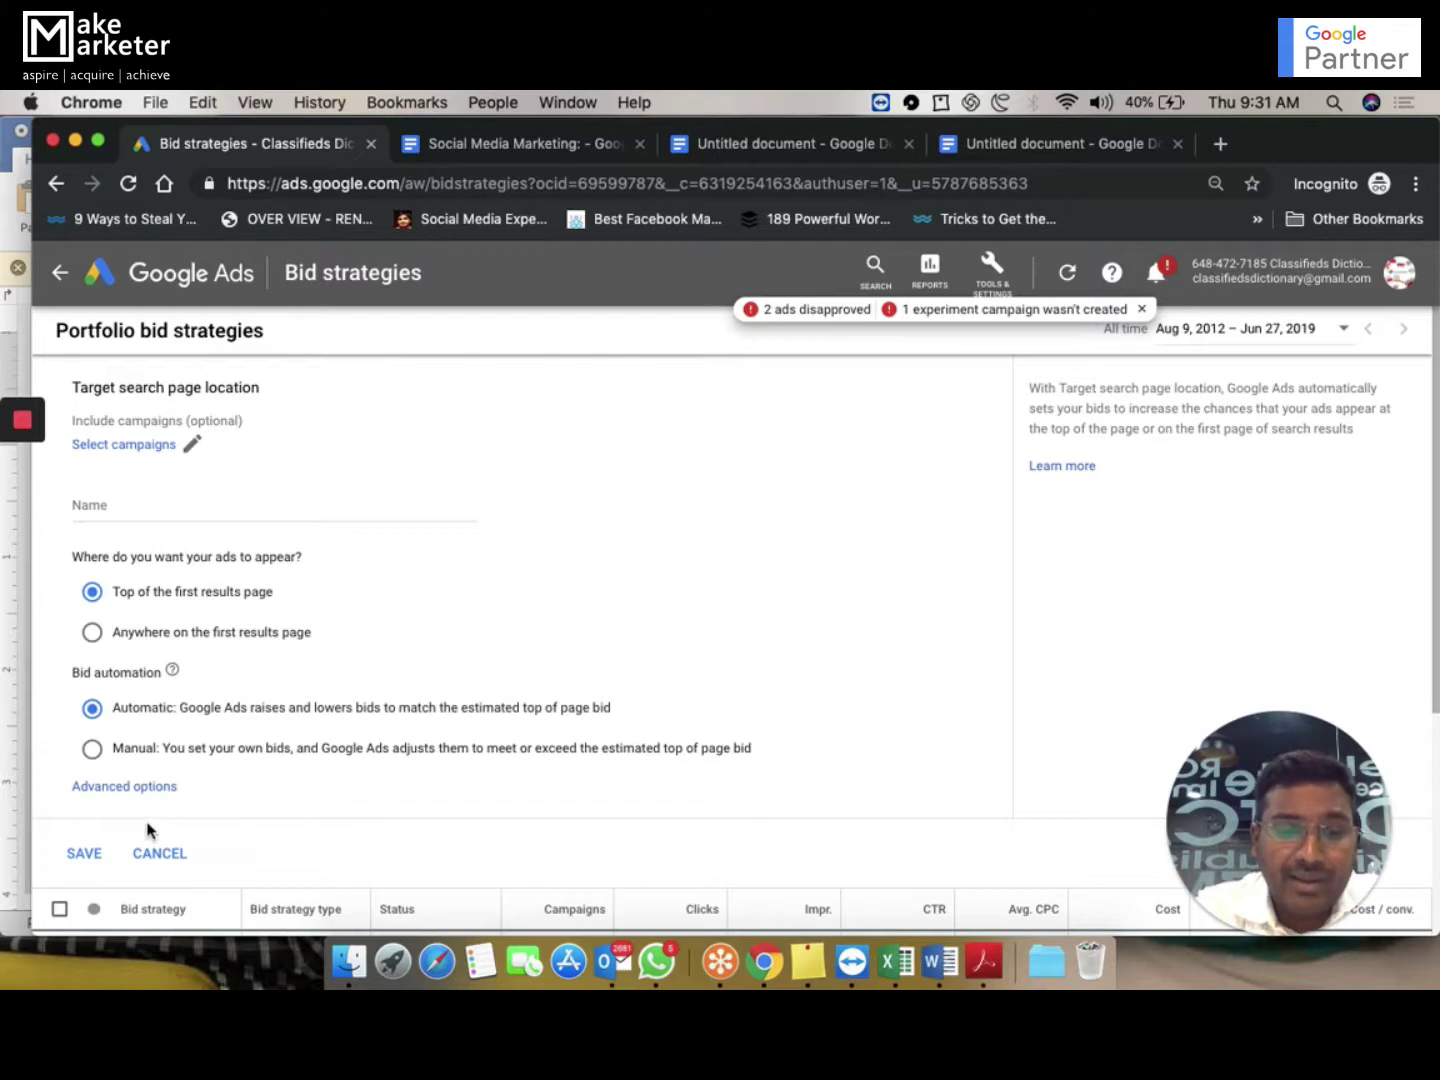
Discard the Target search page location draft and open the settings for a new Target outranking share strategy
click(160, 854)
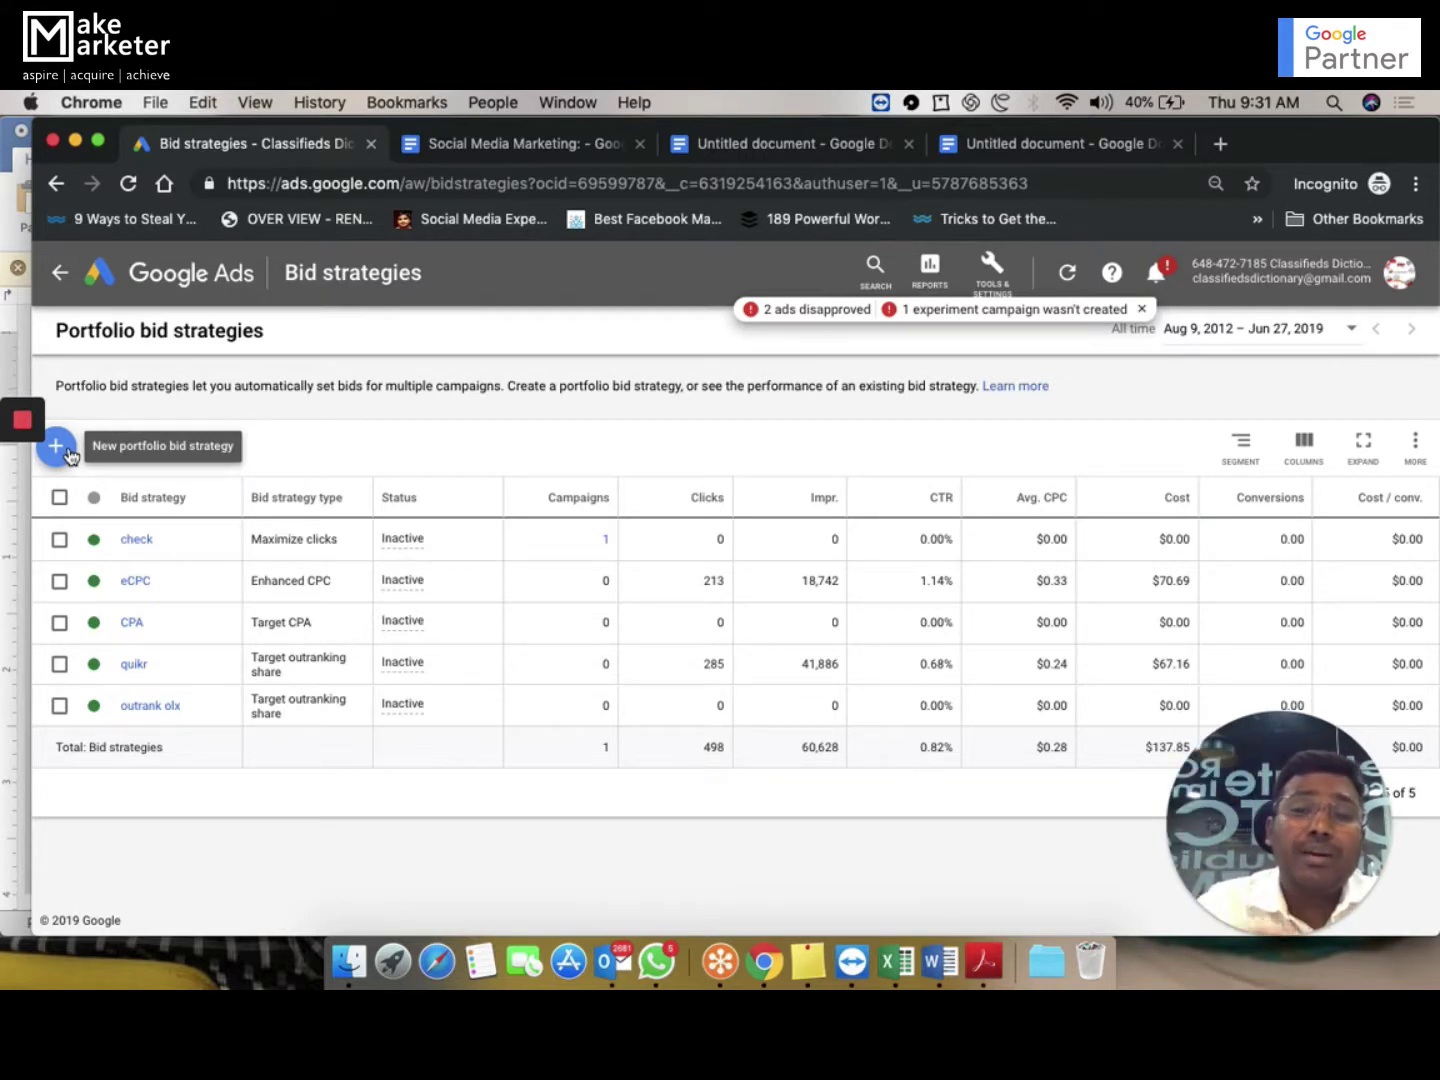
click(60, 448)
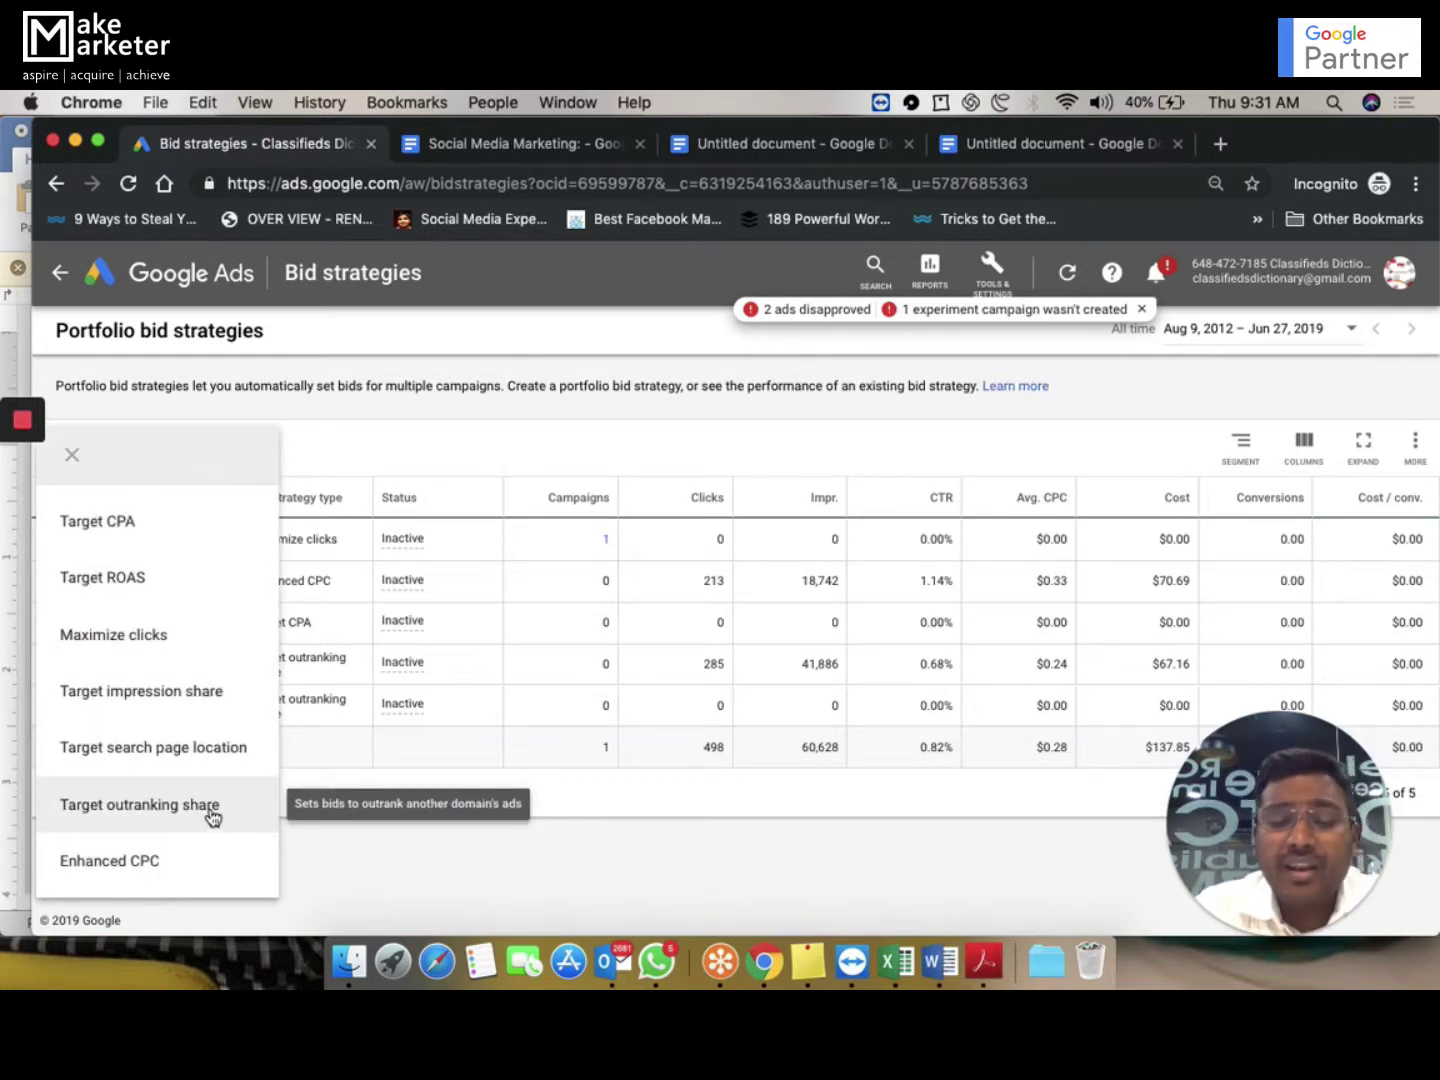
click(212, 817)
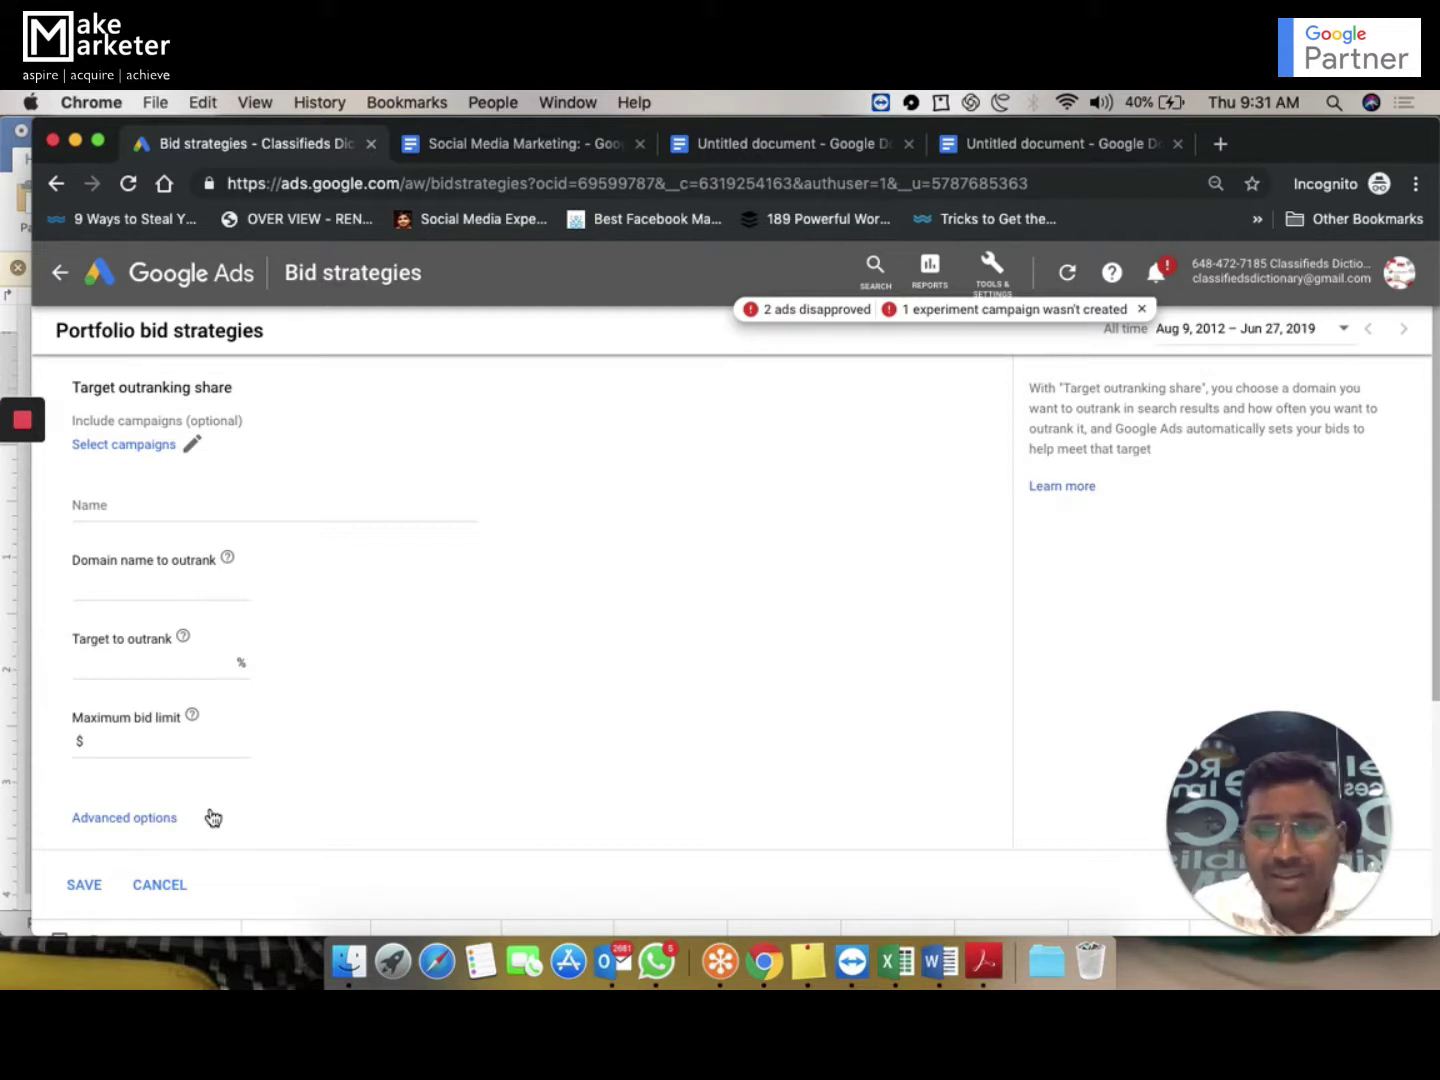
click(158, 588)
text(www.)
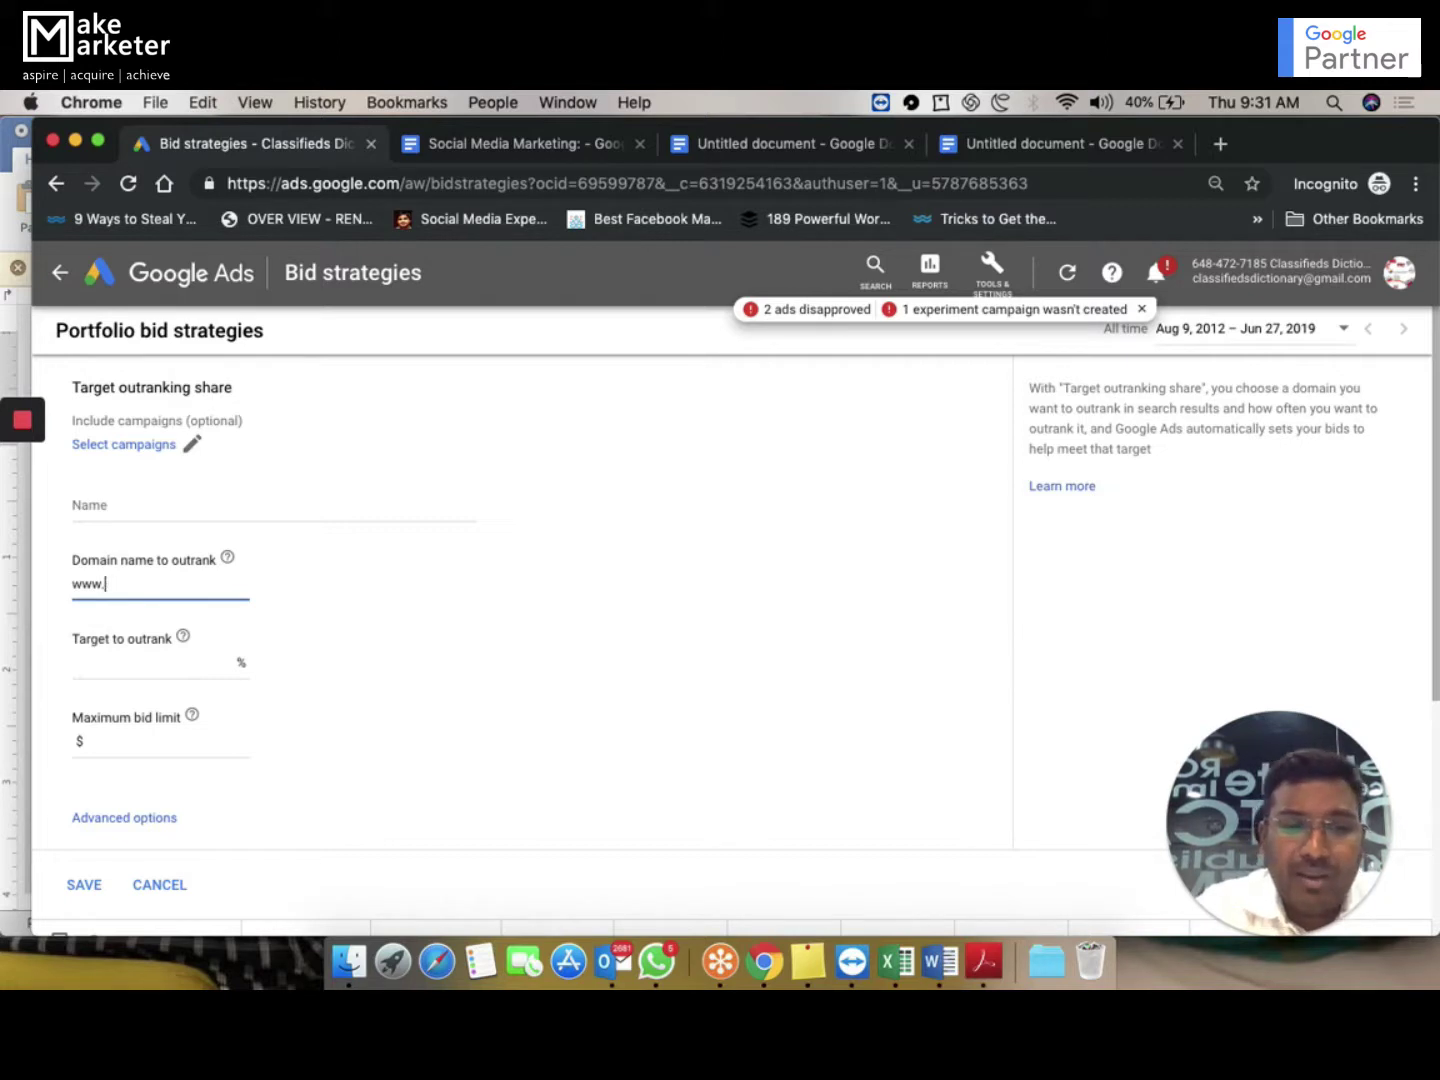
click(137, 661)
text(90)
click(177, 742)
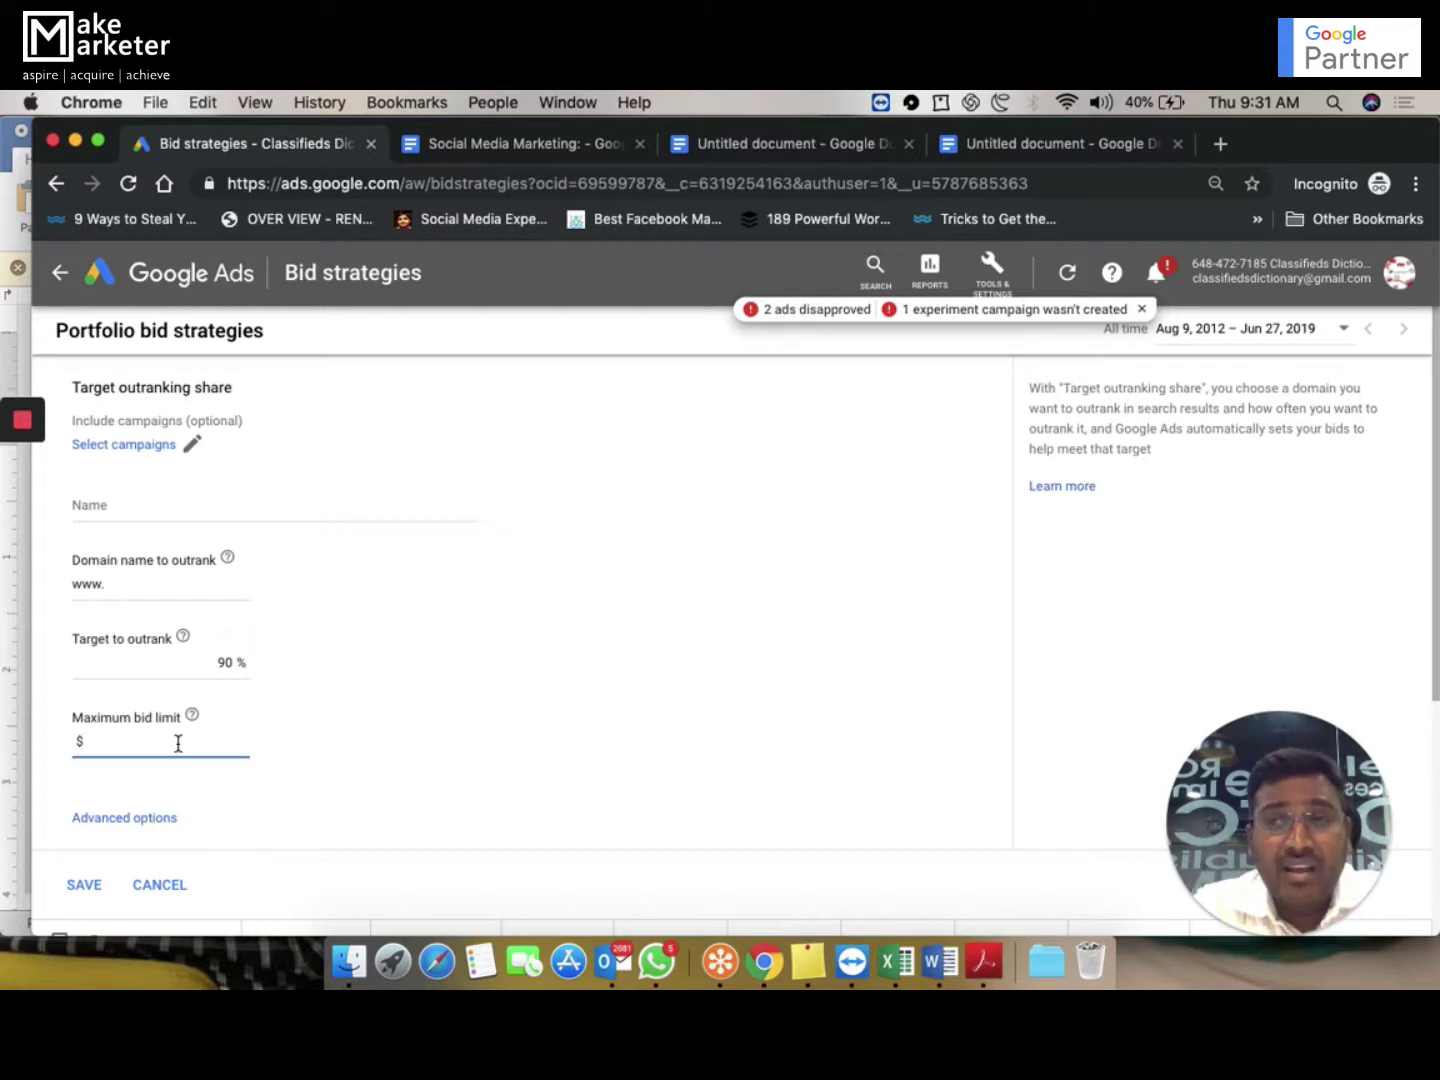
text(75)
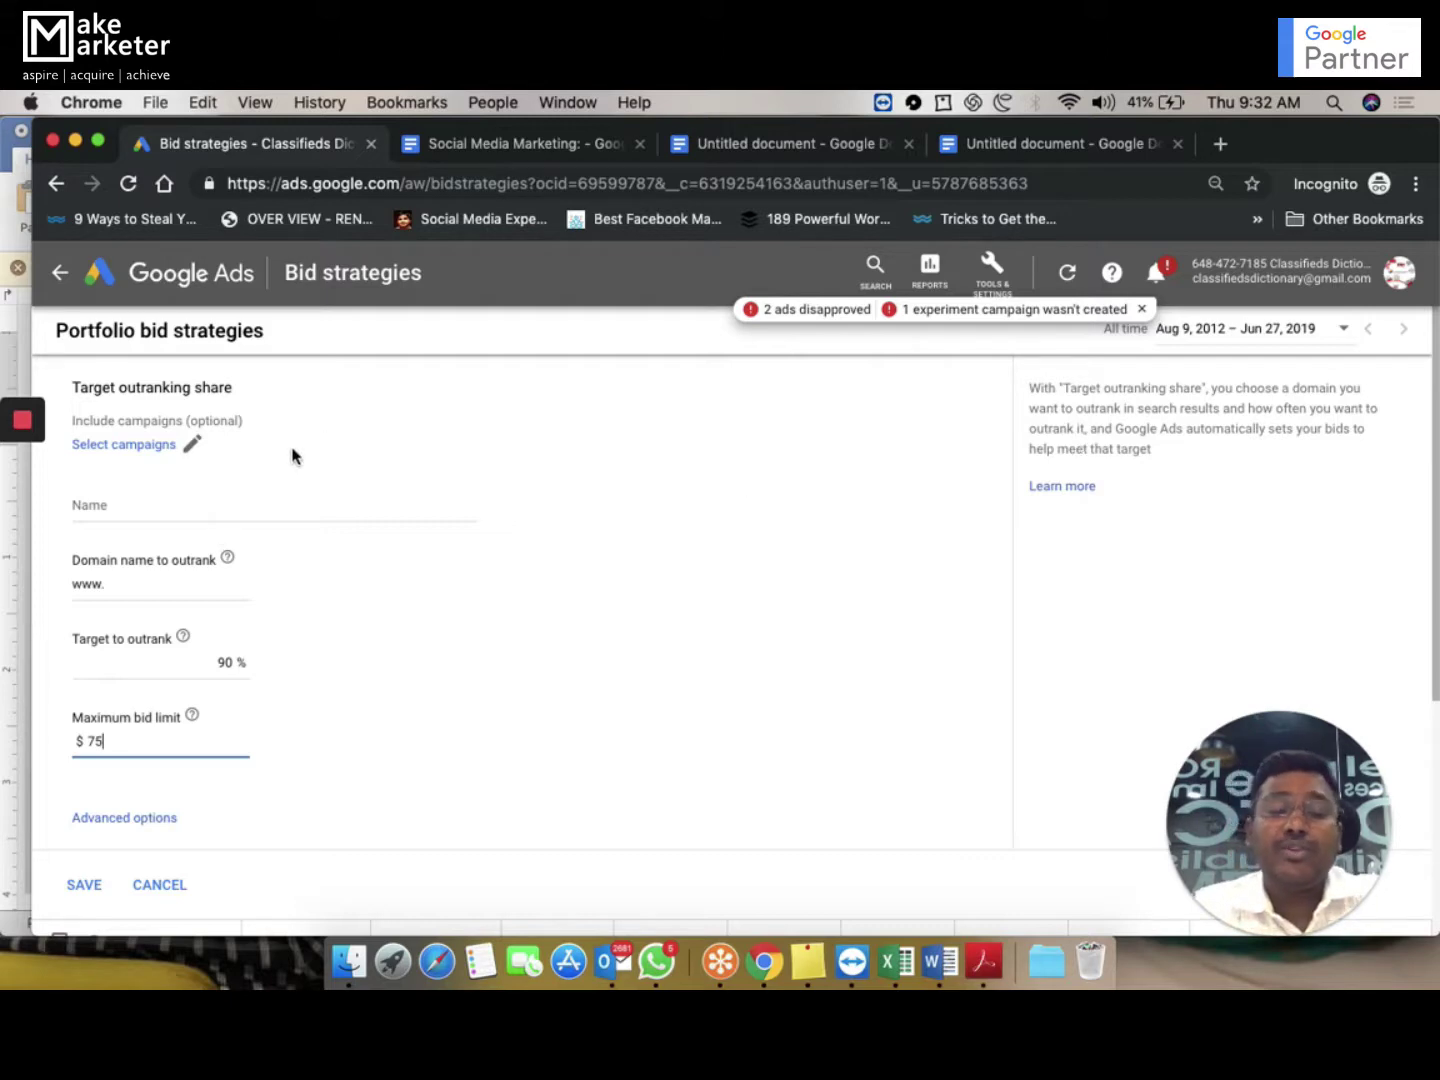
Discard the Target outranking share draft and begin a new portfolio bid strategy
click(166, 868)
click(63, 452)
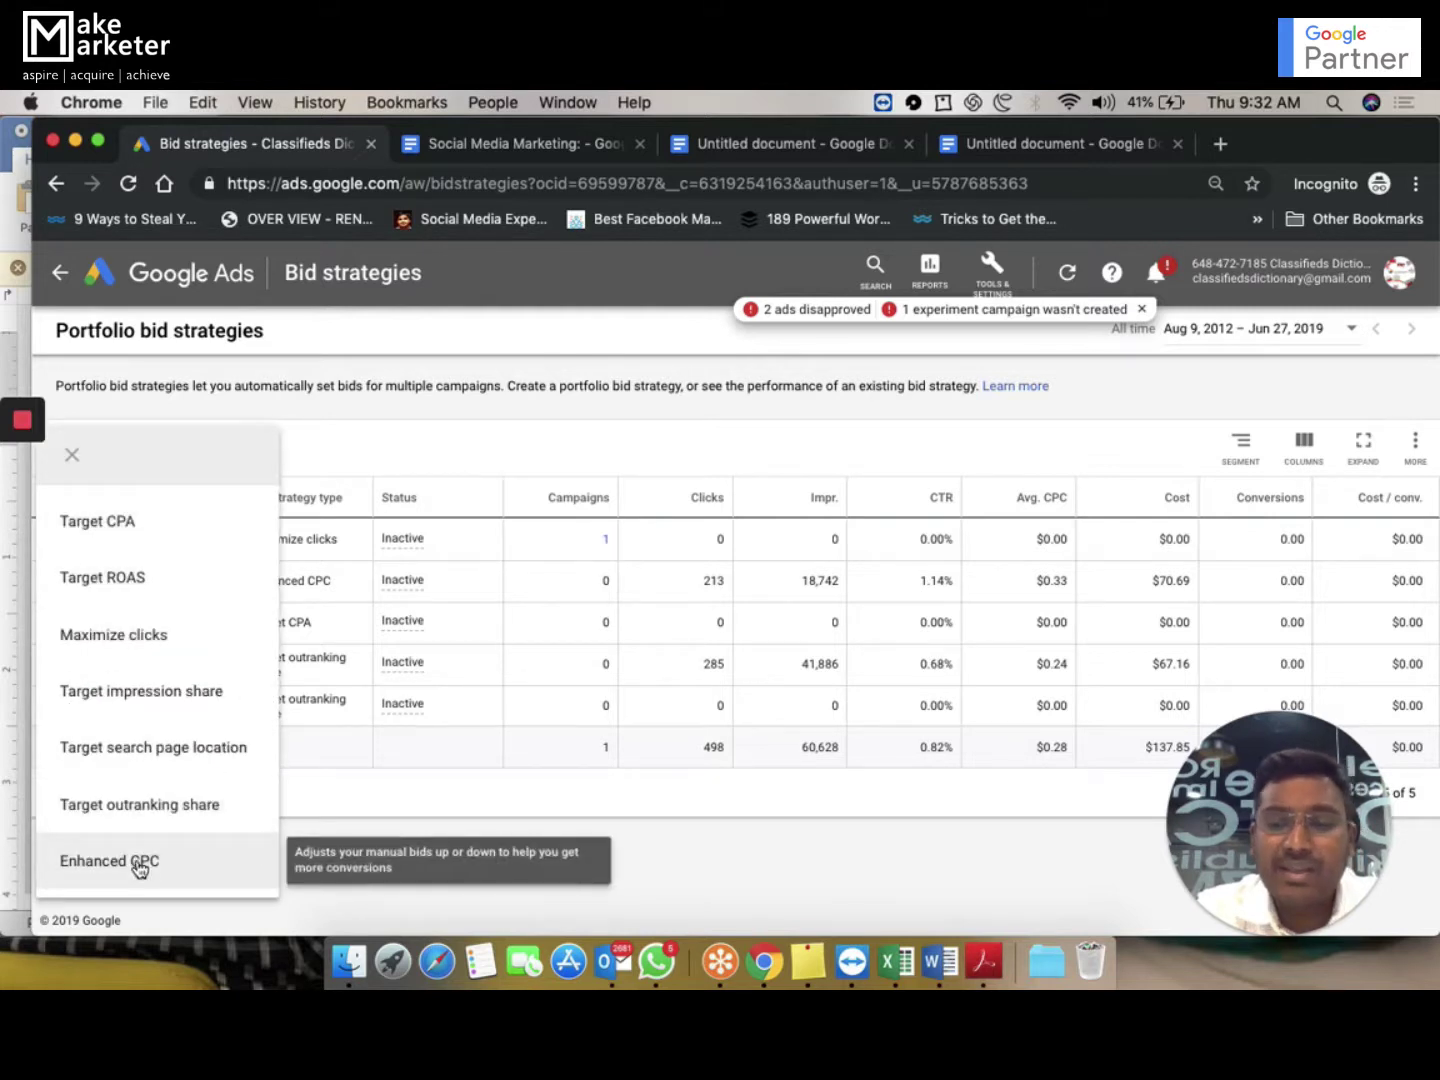